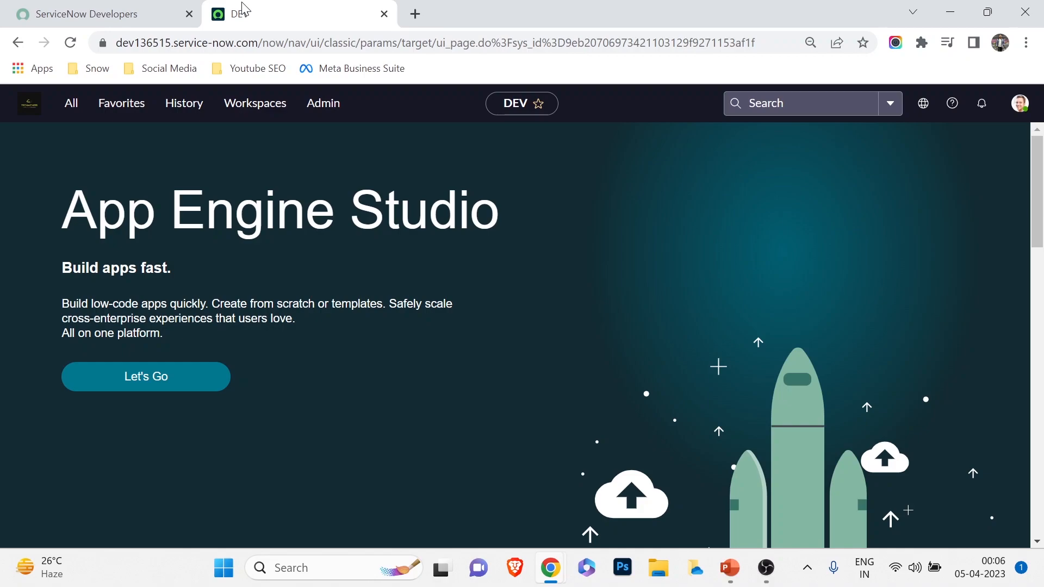
Find the Virtual Agent modules in the navigator, open the Designer, and browse its list of conversation topics
click(72, 103)
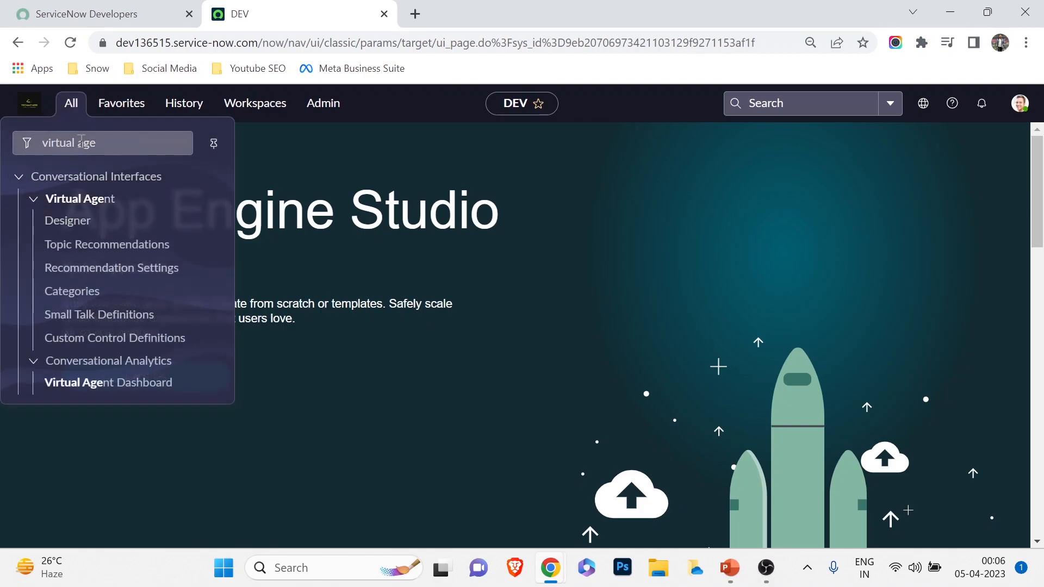
click(68, 221)
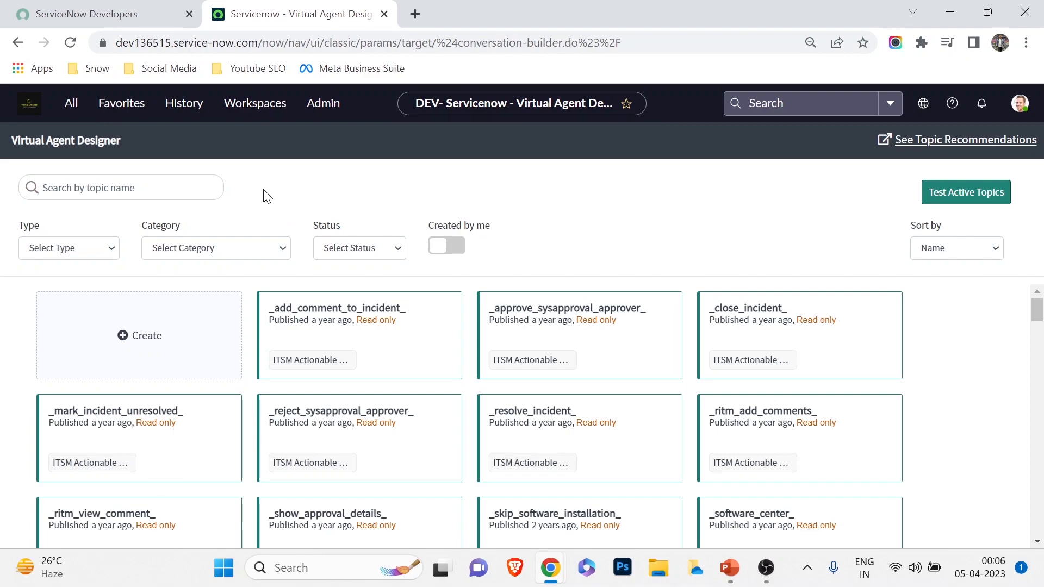
scroll(318, 313, down, 10)
scroll(318, 312, up, 10)
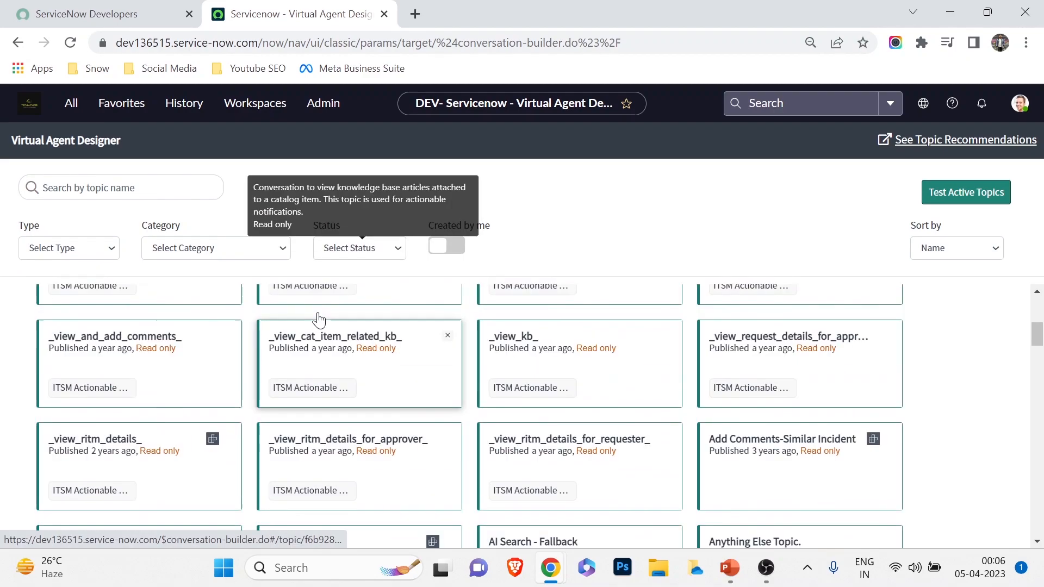
scroll(320, 318, down, 10)
scroll(264, 377, up, 9)
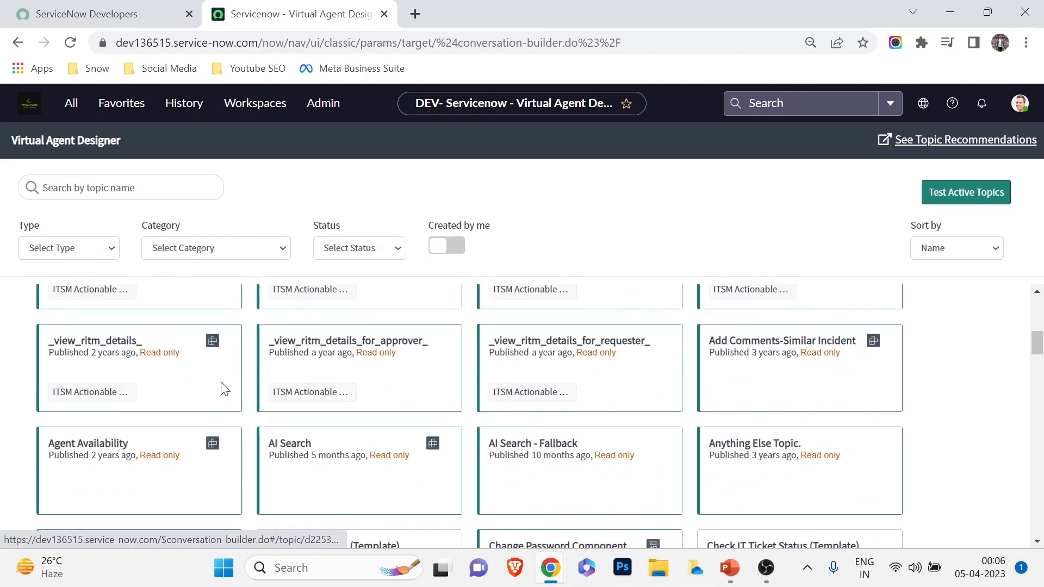
Search the topics for "out", open the Outlook issue topic, and review the choices of its Outlook issues node
click(99, 188)
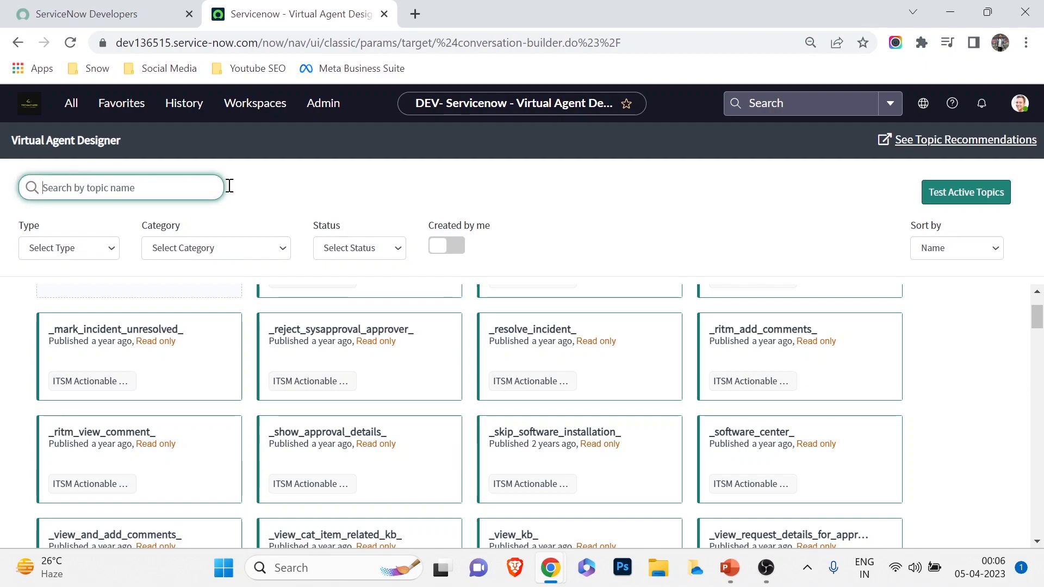
text(out)
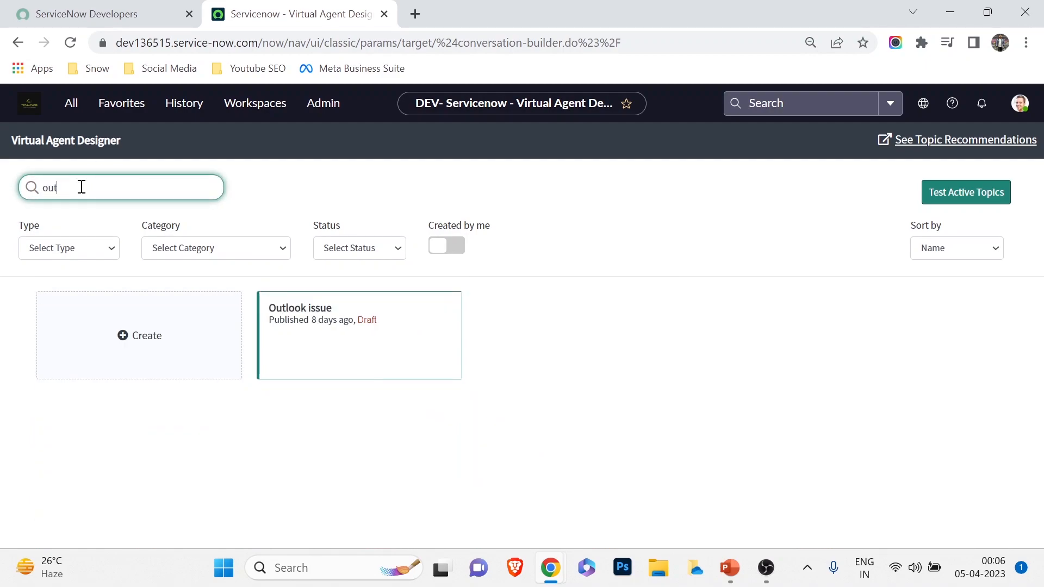
click(328, 325)
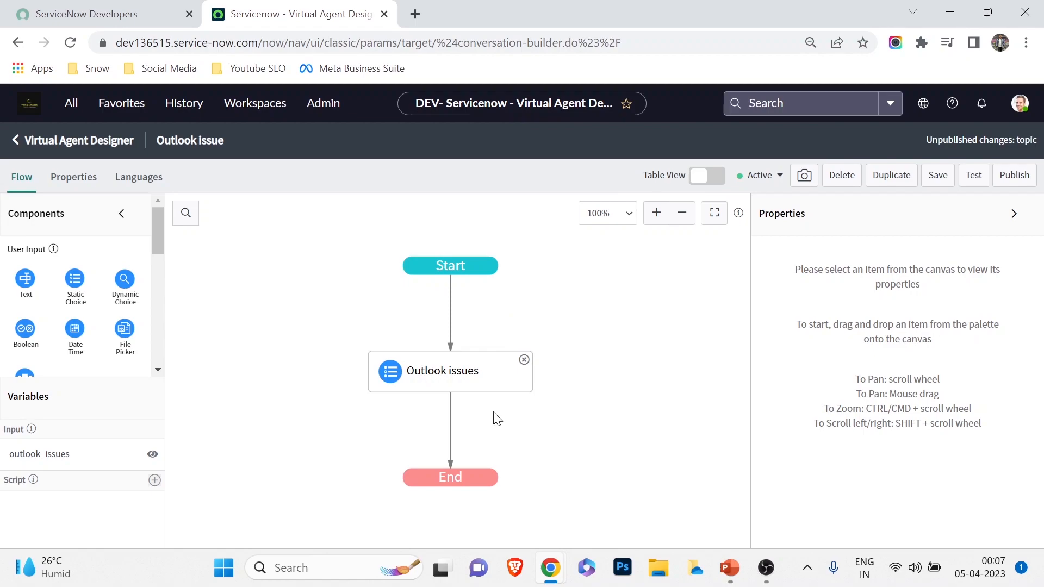
click(468, 385)
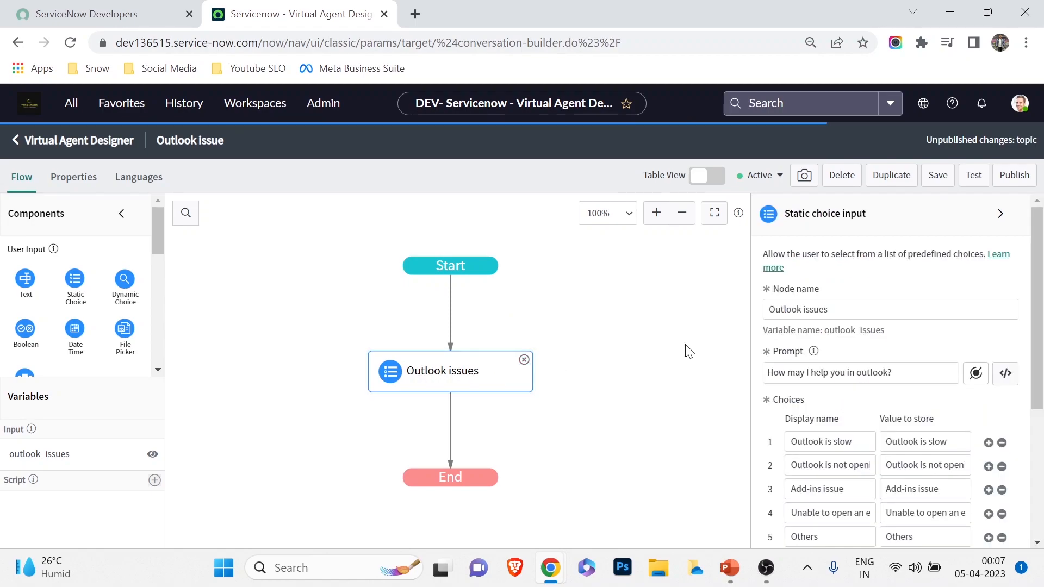
scroll(909, 356, down, 2)
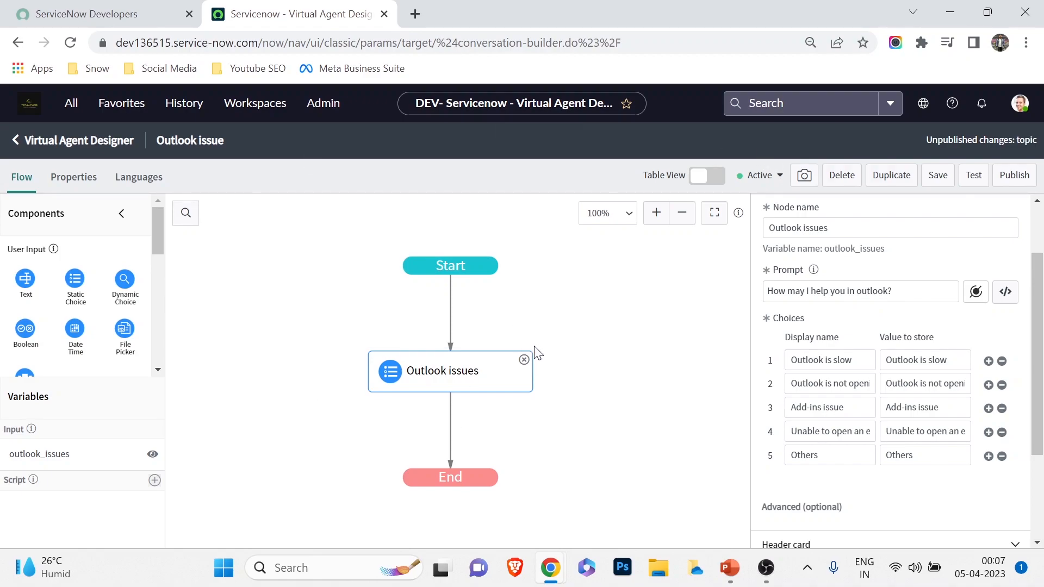
click(120, 42)
drag(120, 42, 265, 43)
key(ctrl+c)
click(415, 13)
key(ctrl+v)
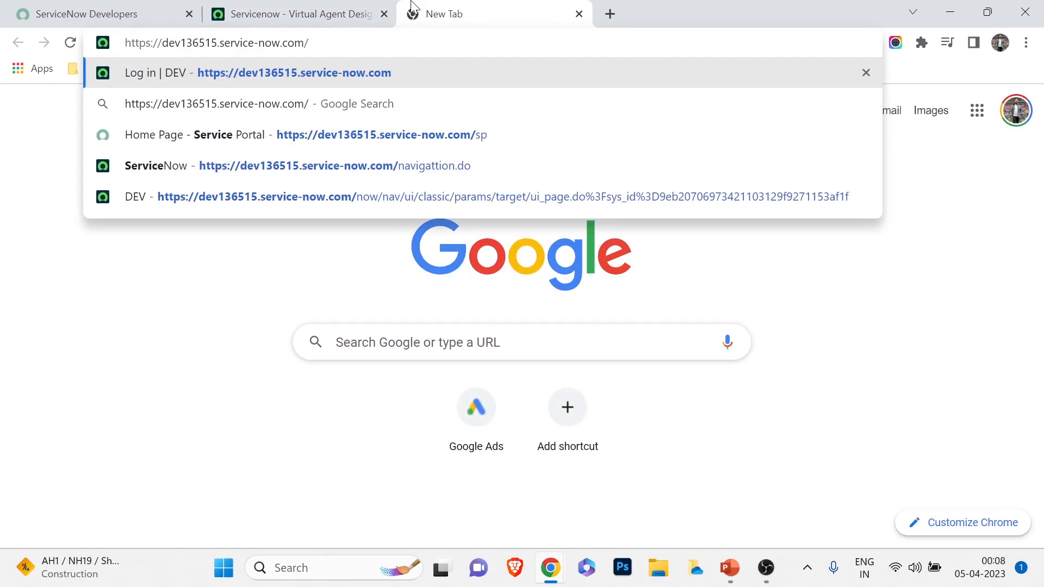
text(sp)
key(Return)
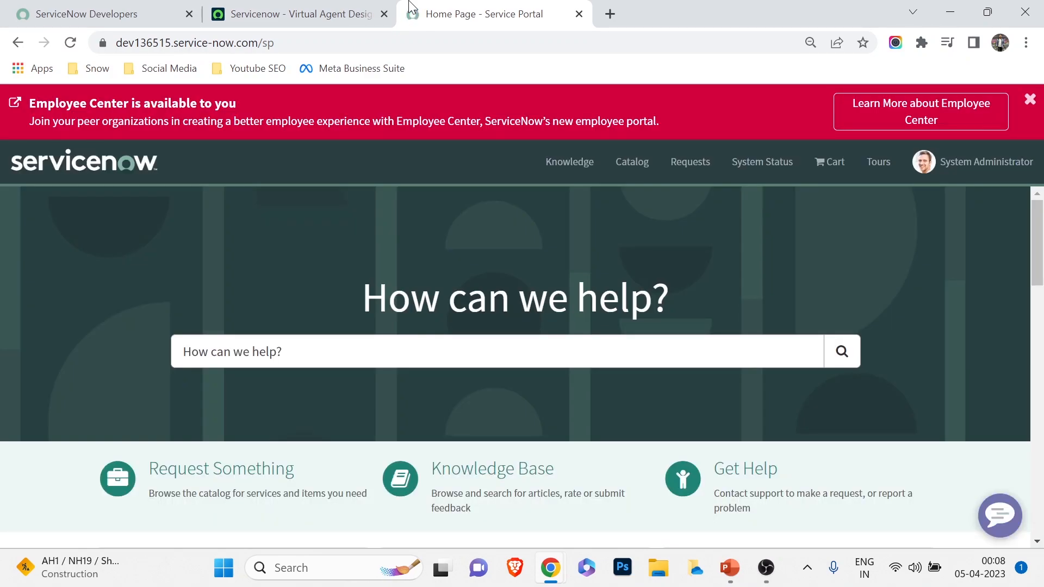
Open the portal's support chat and view the list of all available topics
click(992, 511)
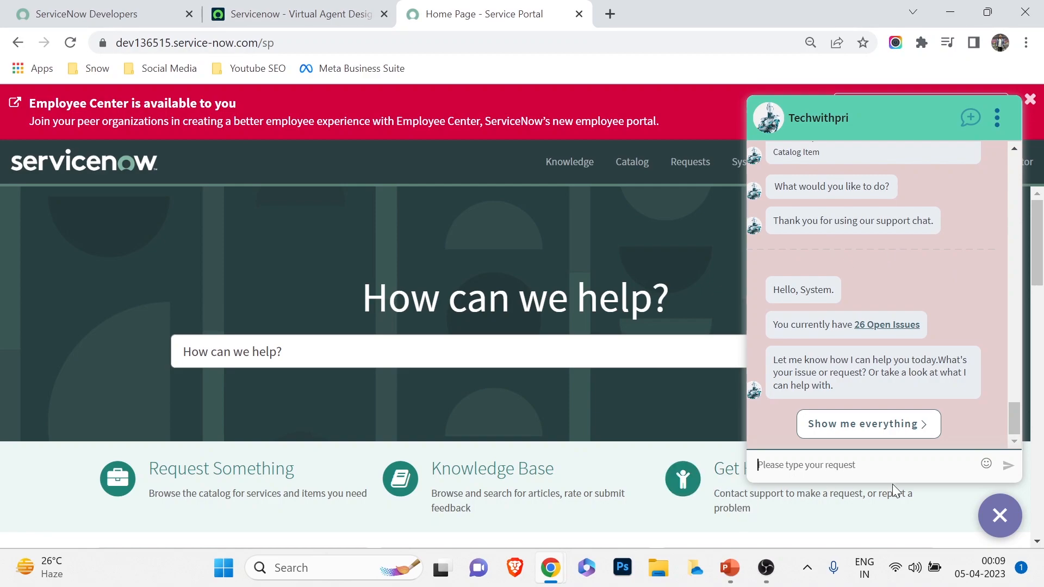
click(906, 425)
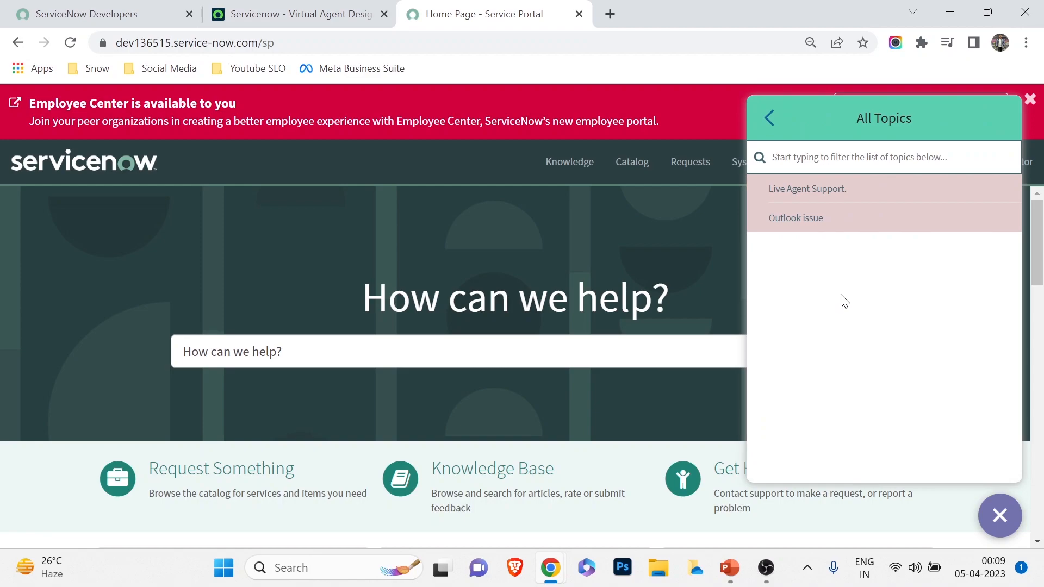
click(811, 221)
Send "I am having outlook issue" in the chat, pick the Outlook issue topic, and review its card and choices
click(873, 461)
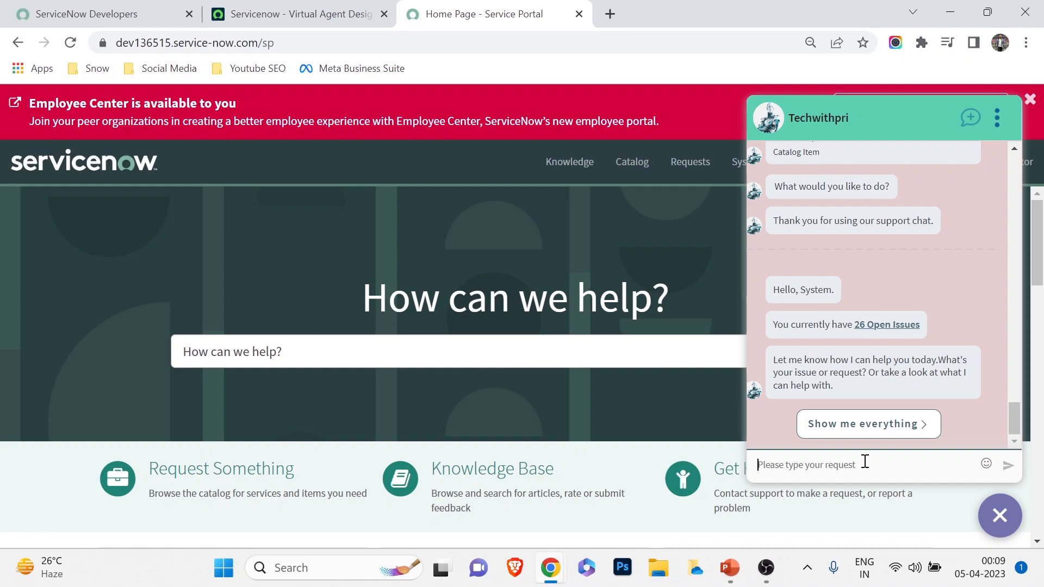
text(I am having)
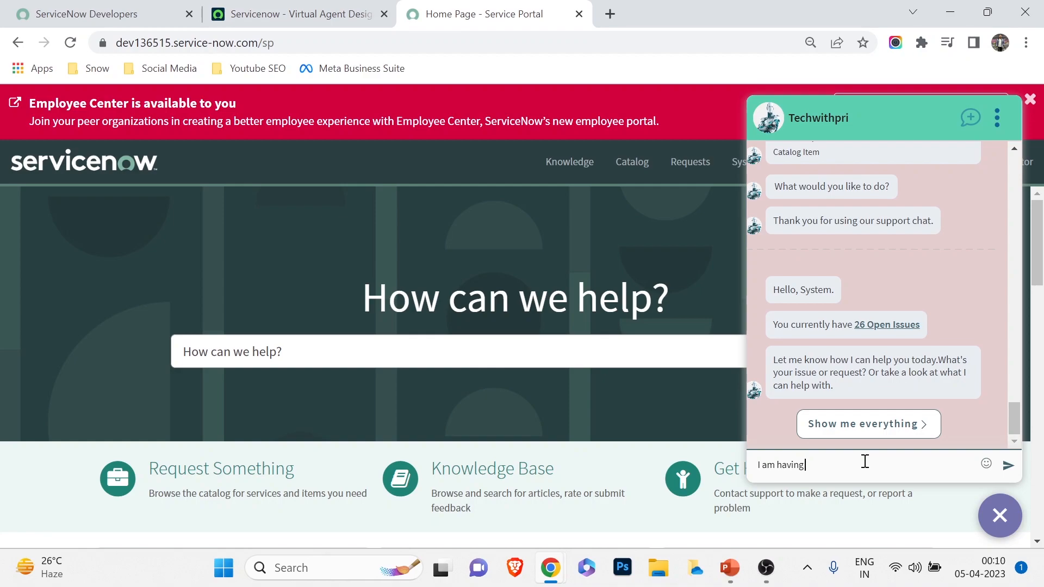
text( outlook issue)
key(Return)
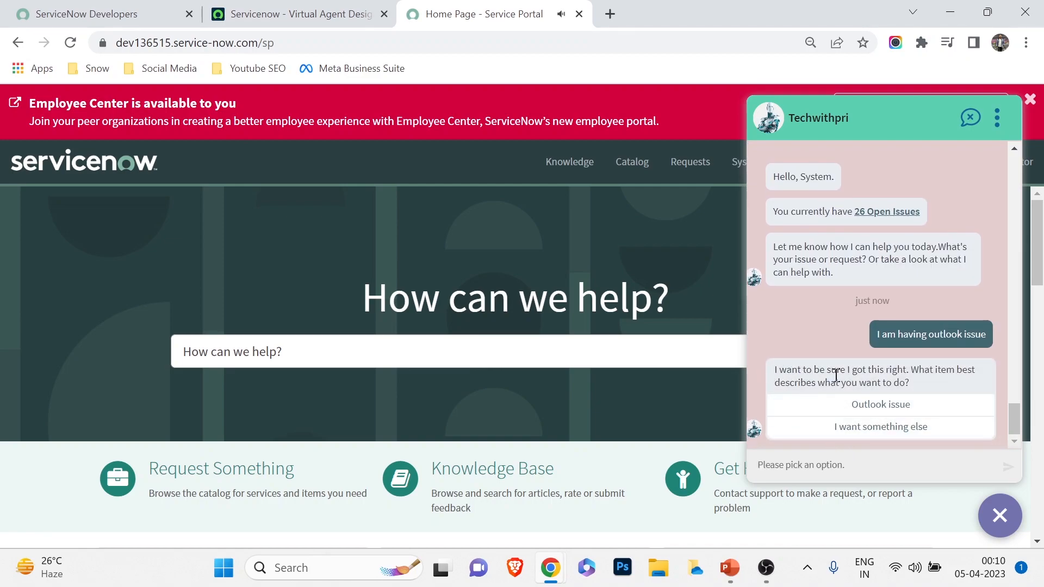
click(892, 405)
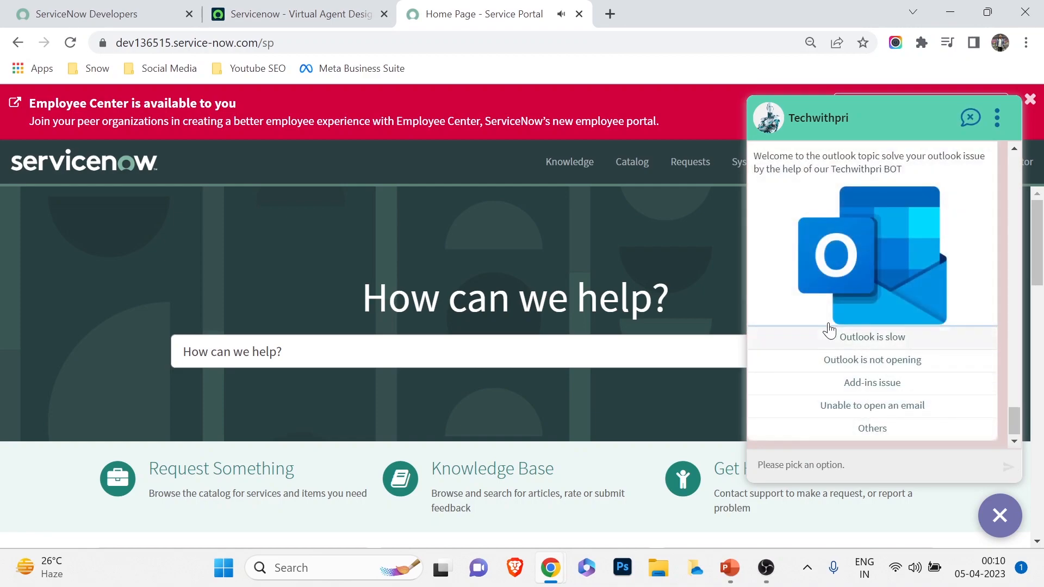
scroll(832, 327, up, 3)
scroll(832, 296, down, 1)
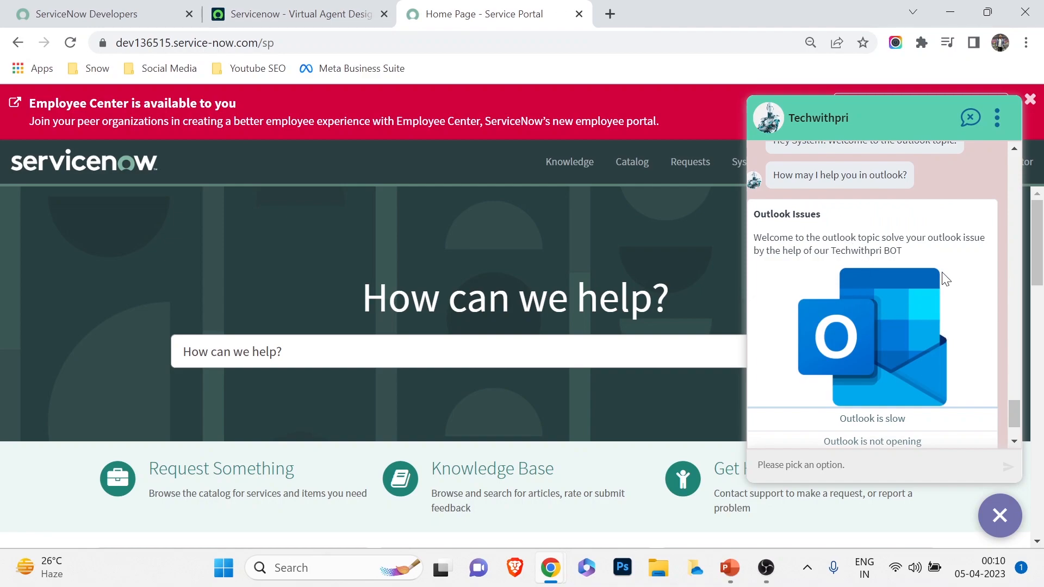
scroll(800, 315, down, 2)
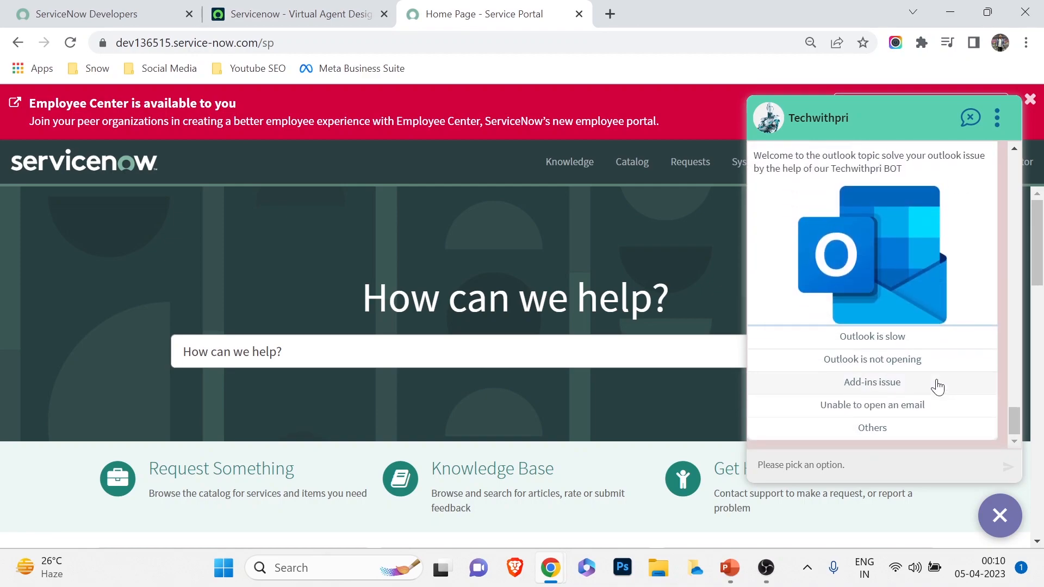
Compare the Outlook issues node's static choices in Virtual Agent Designer with the options offered in the portal chat
click(275, 8)
click(302, 326)
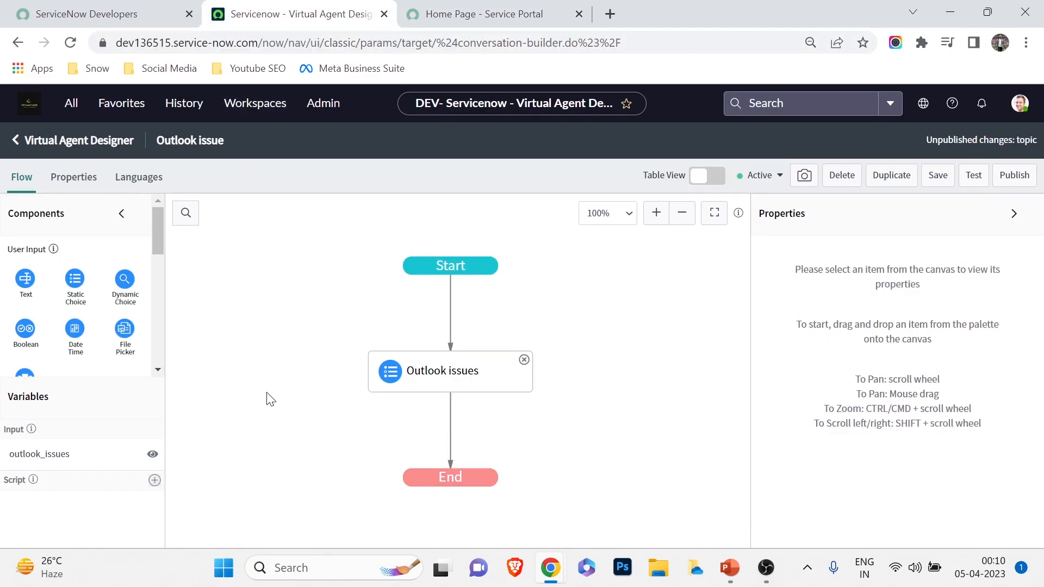
click(423, 387)
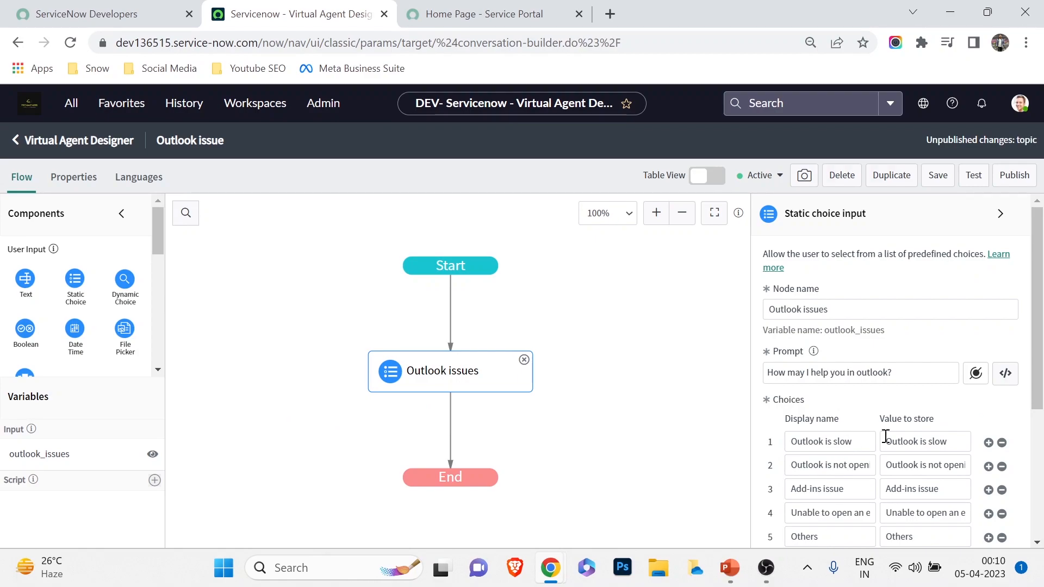
click(886, 437)
right_click(861, 278)
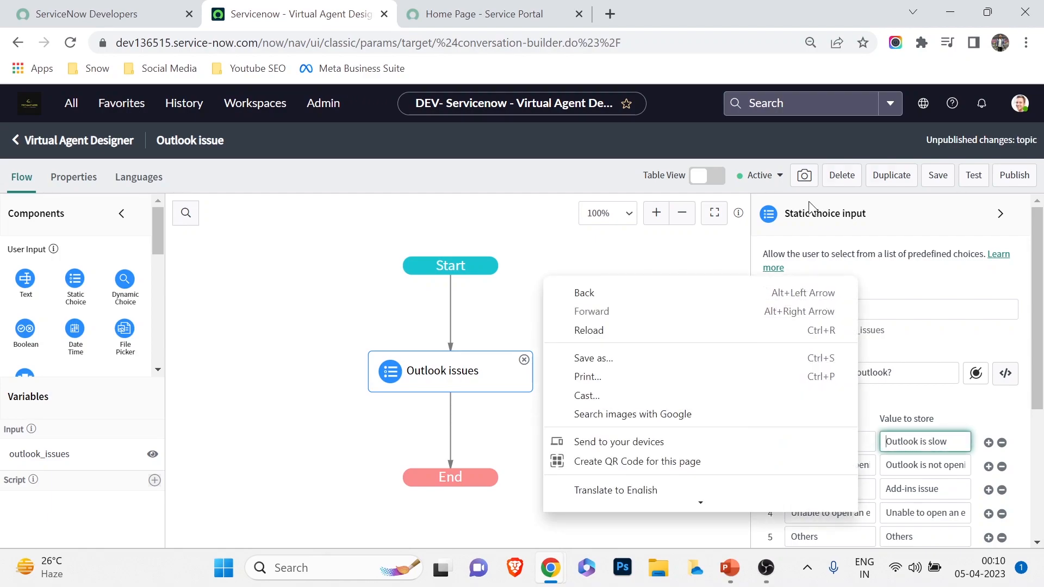
click(513, 9)
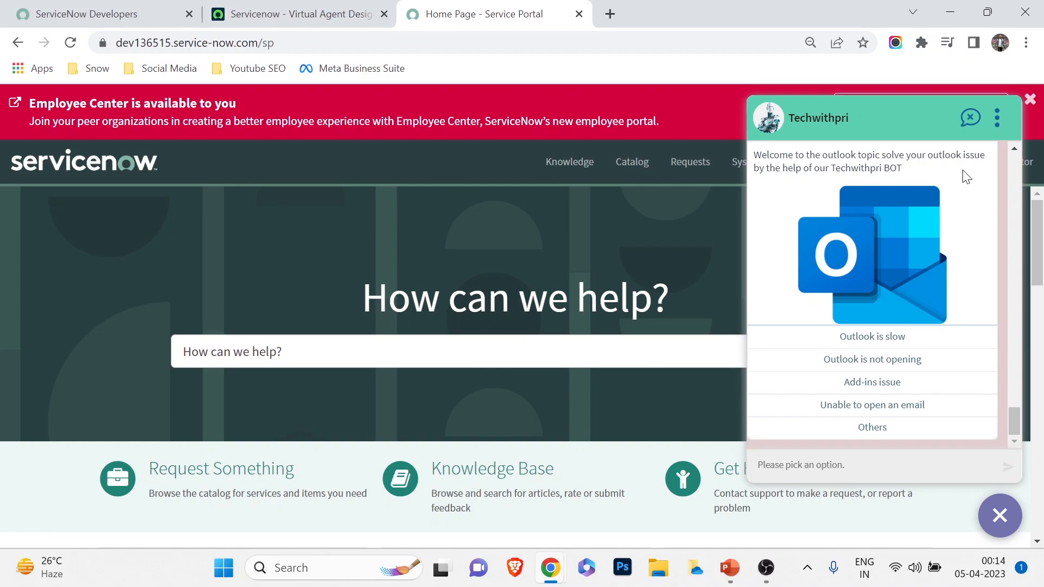
Search the navigator for "knowledge" from the designer page and open the list of all knowledge articles in a new tab
click(300, 14)
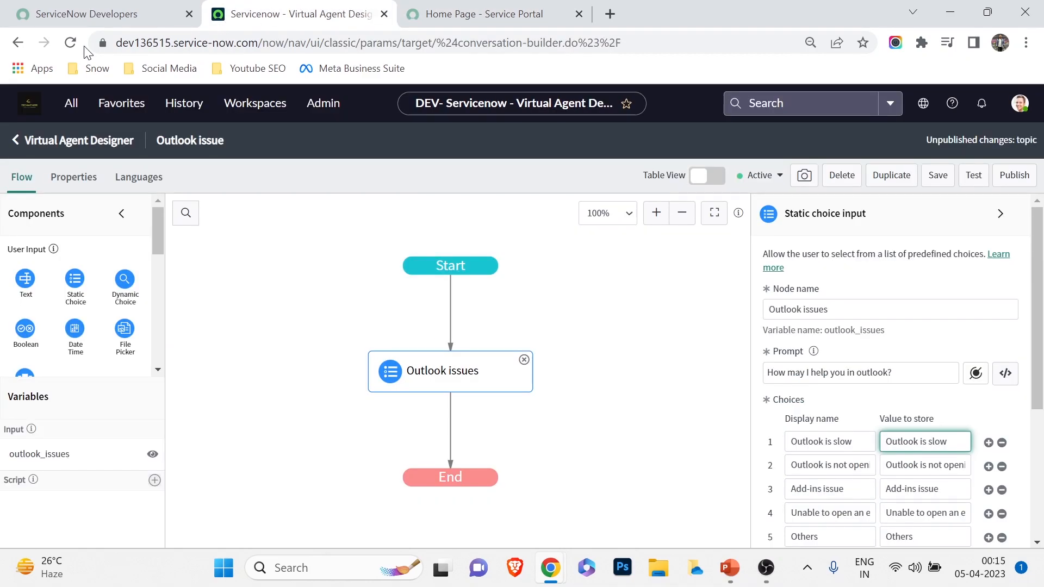
click(63, 106)
text(knowlede)
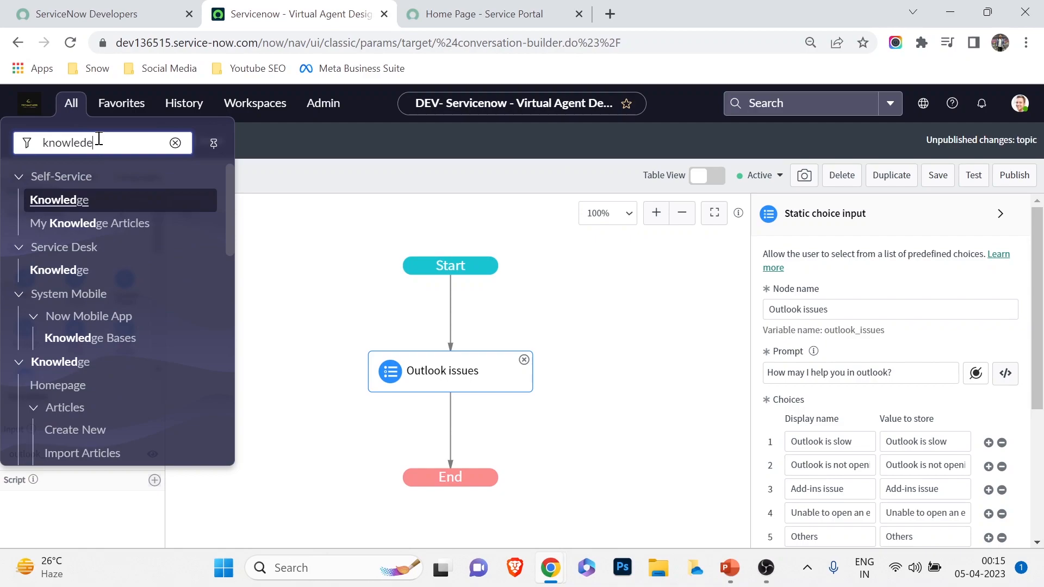
key(BackSpace)
text(ge)
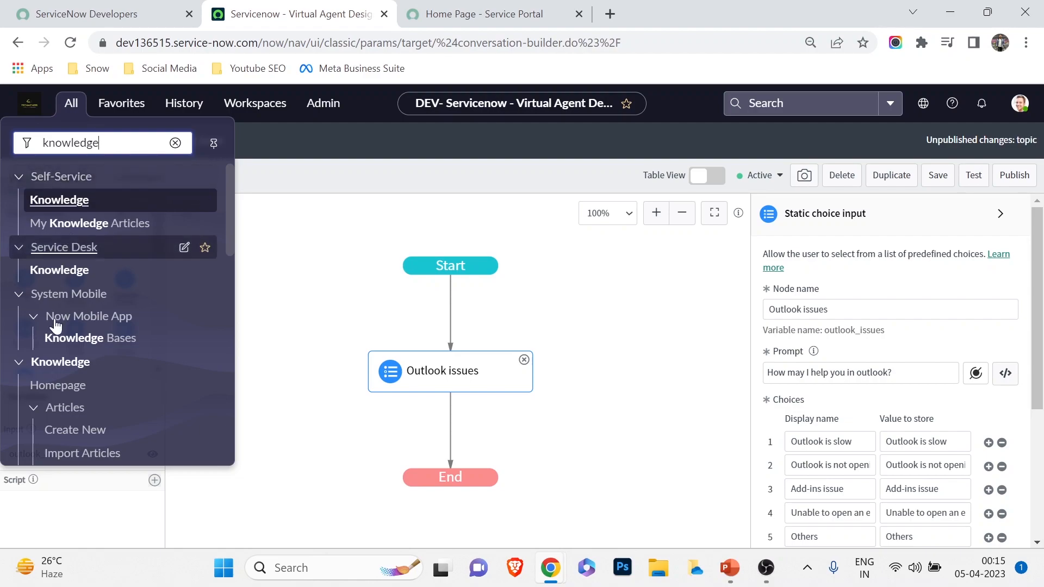
scroll(185, 299, down, 3)
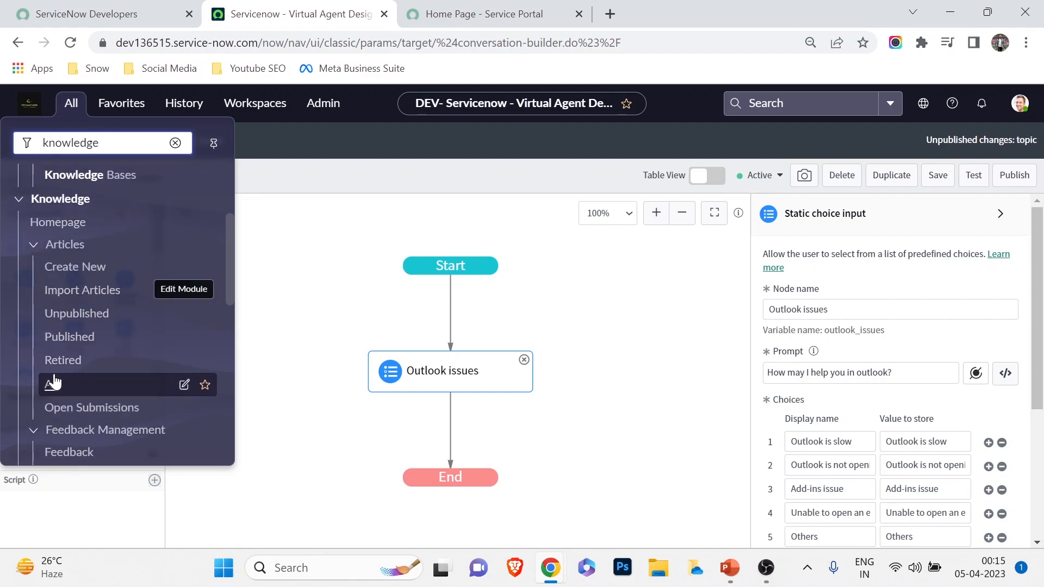
middle_click(22, 382)
click(461, 9)
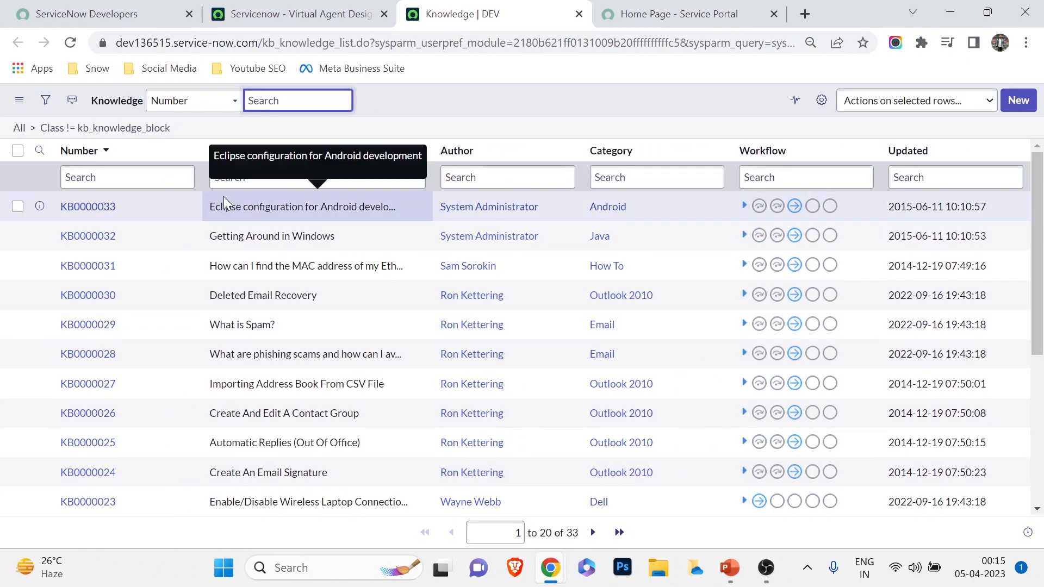
Change the short description of article KB0000026 to "Outlook Slowness issue", save it, and sort the list by latest update
click(106, 414)
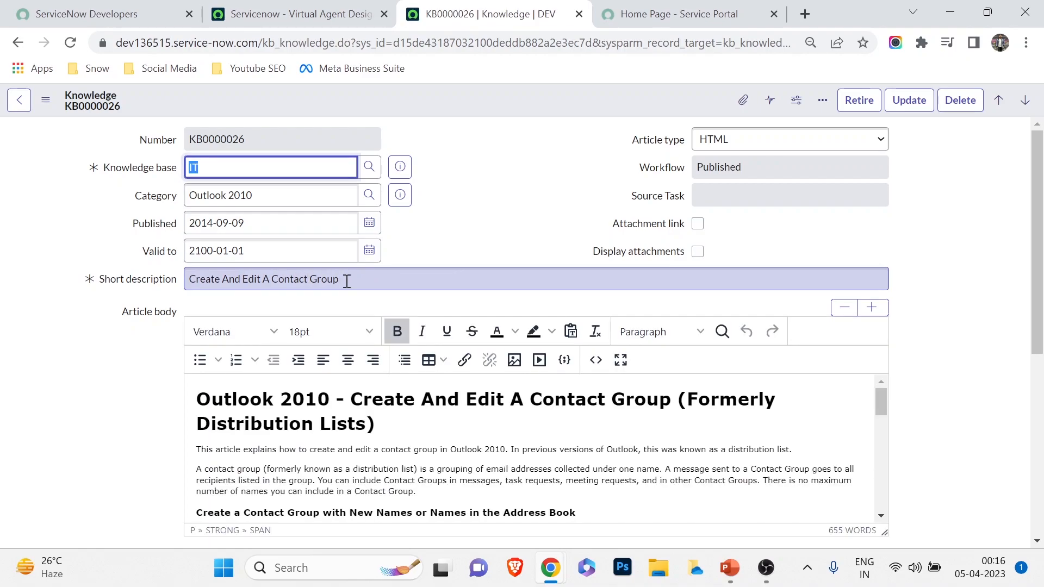
click(906, 102)
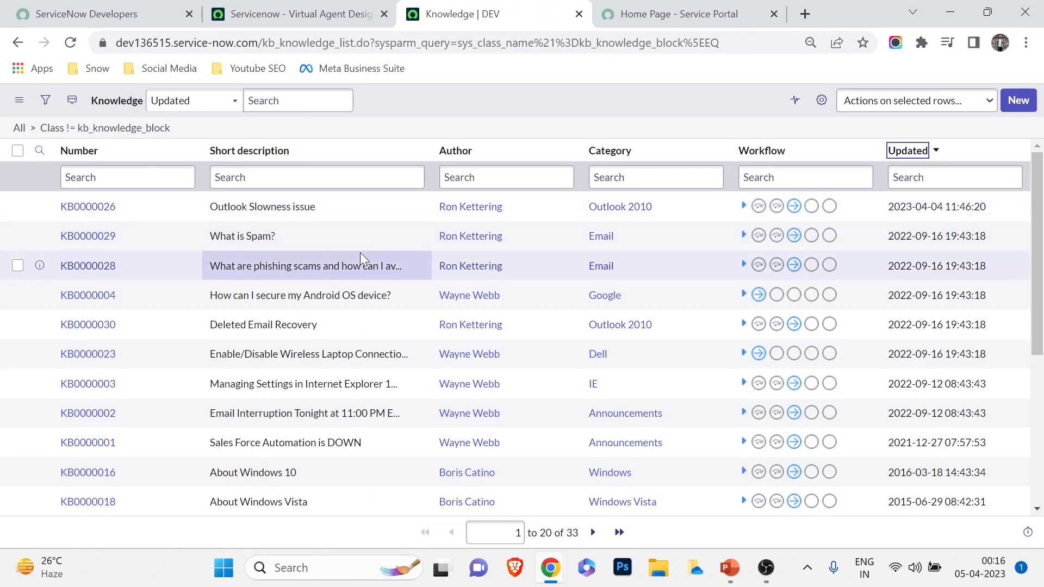
Open article KB0000030 in a new tab and set its short description to "Outlook is not opening", reusing the topic's second choice
middle_click(112, 328)
click(607, 8)
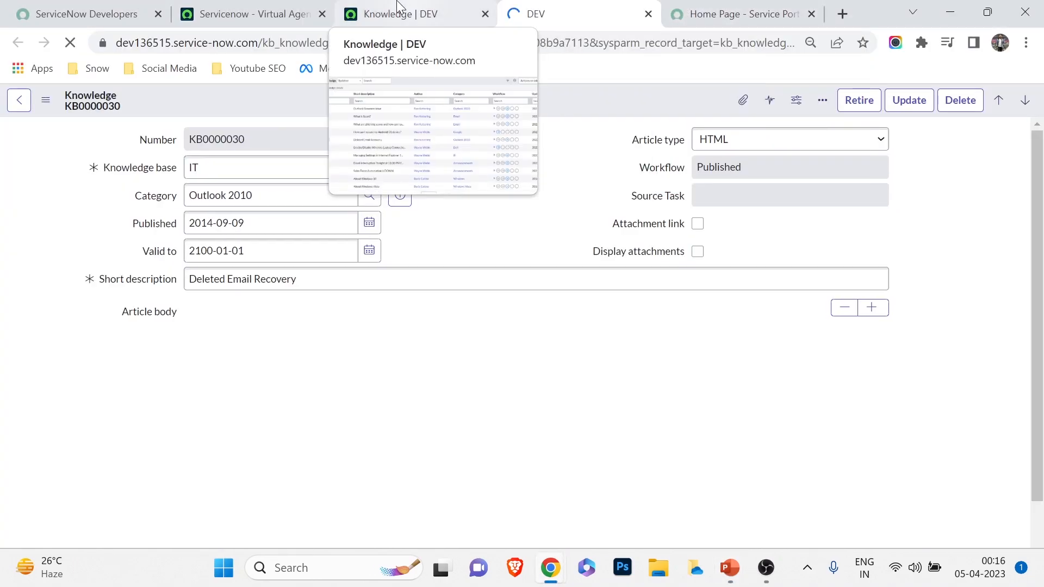
click(300, 8)
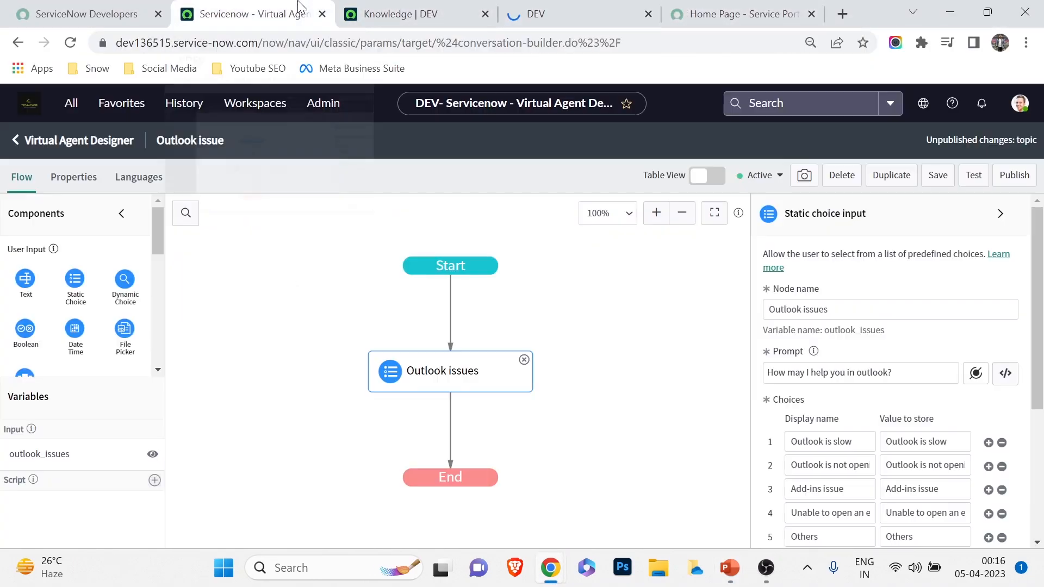
click(809, 465)
key(ctrl+a)
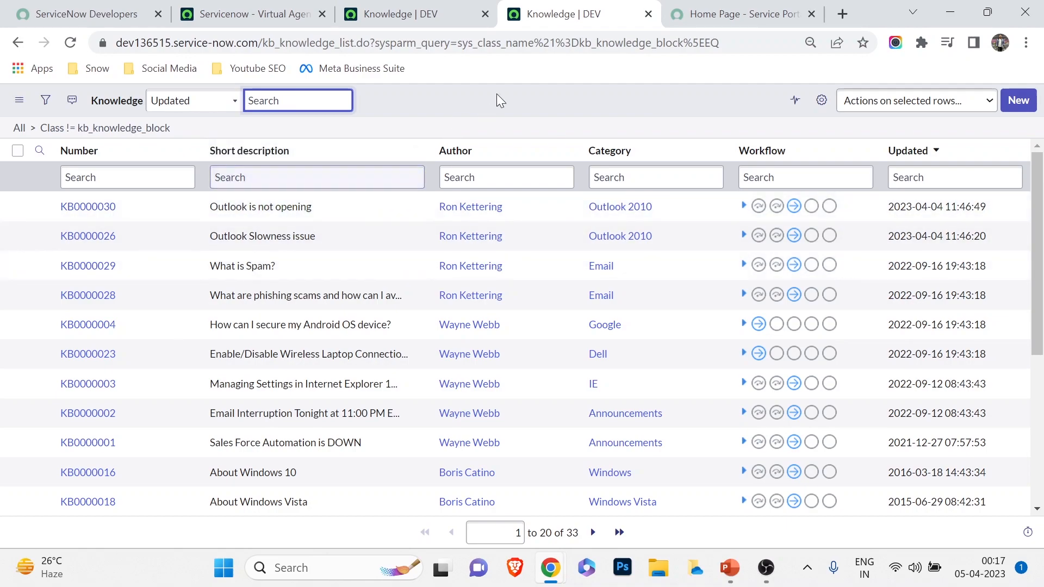
Check the Outlook options in the portal chat and return to the Outlook issue topic in the designer
click(740, 12)
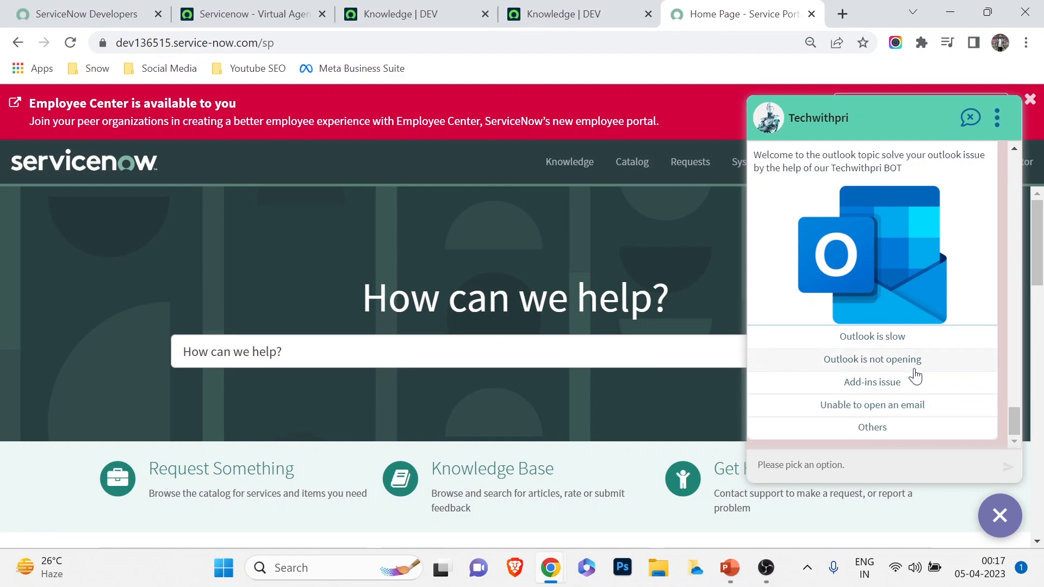
click(260, 8)
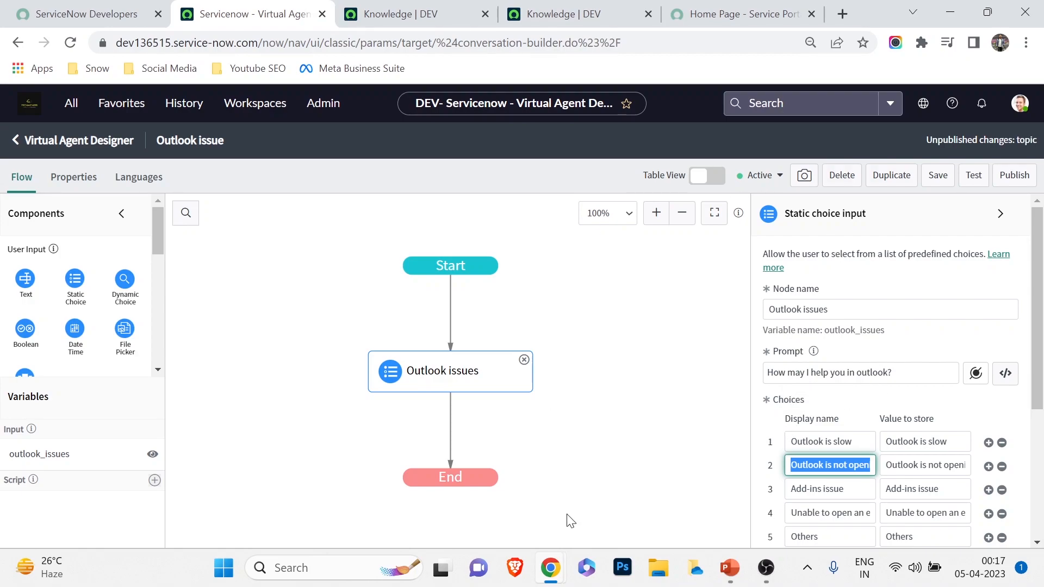
Test the "Outlook is slow" choice in the portal chat and return to the Outlook issue topic in the designer
click(700, 10)
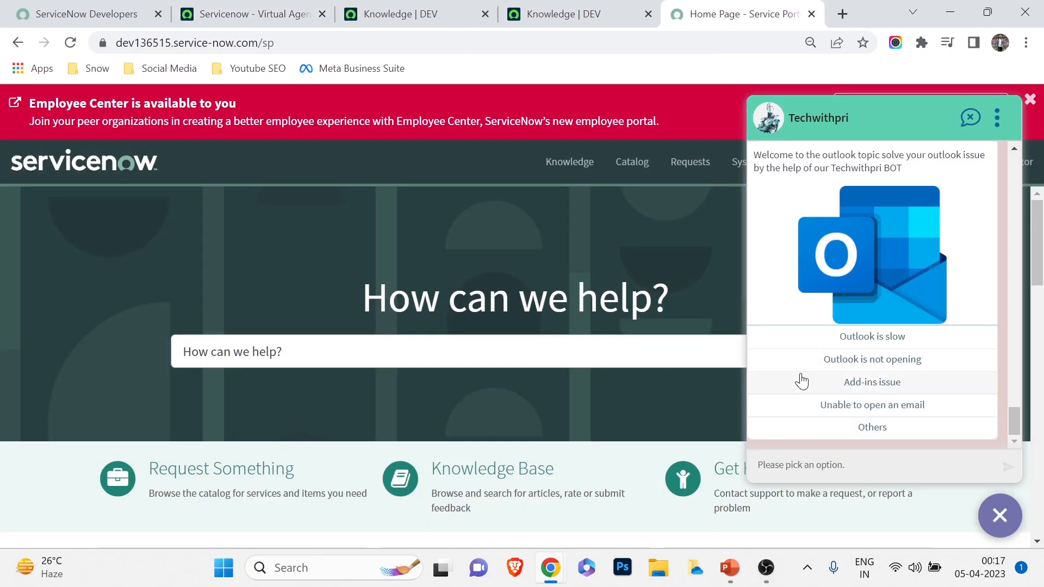
click(865, 340)
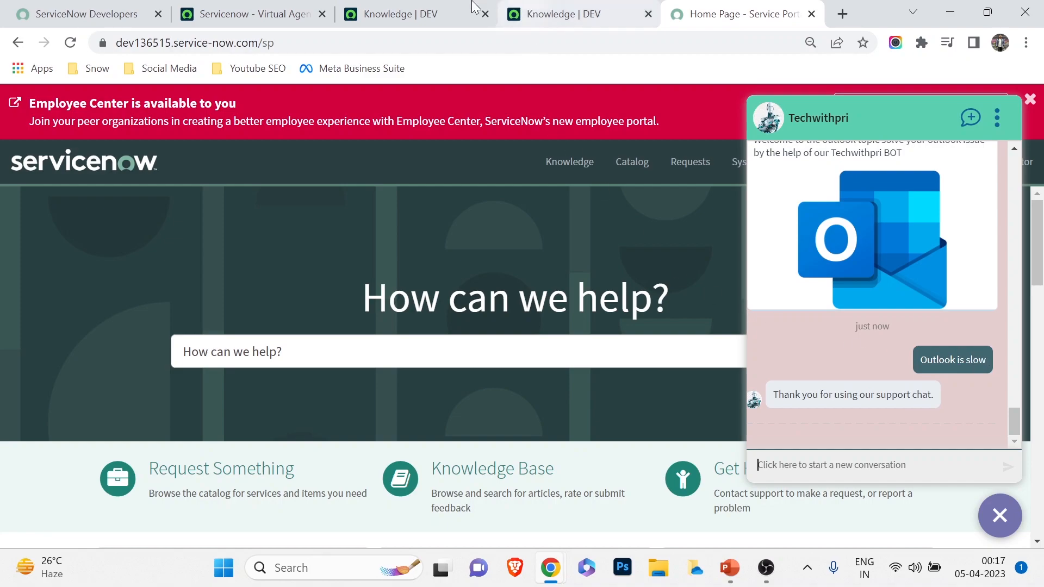
click(289, 15)
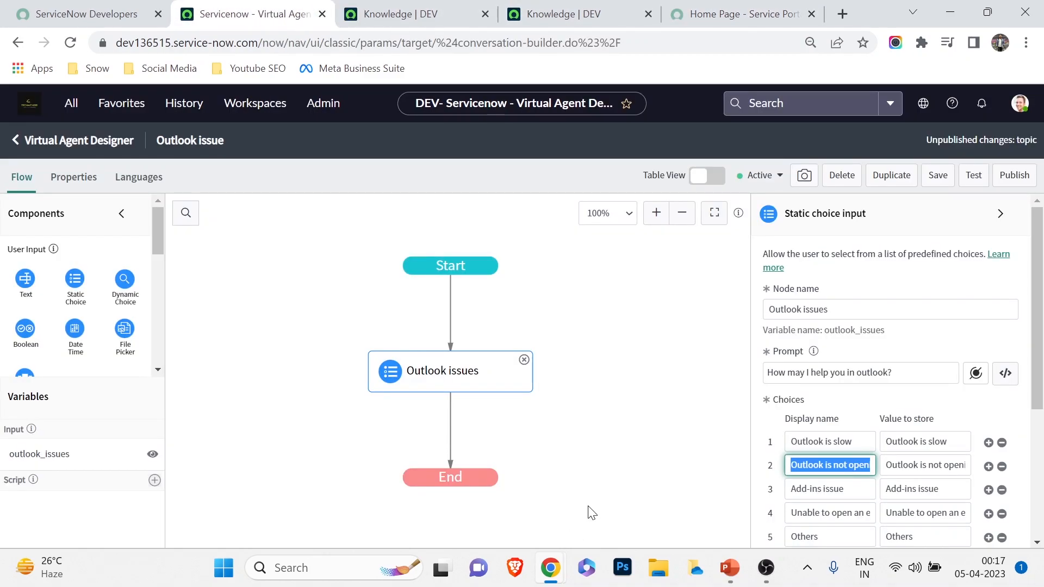
Add a Decision utility to the flow between the Outlook issues node and End
drag(154, 234, 159, 320)
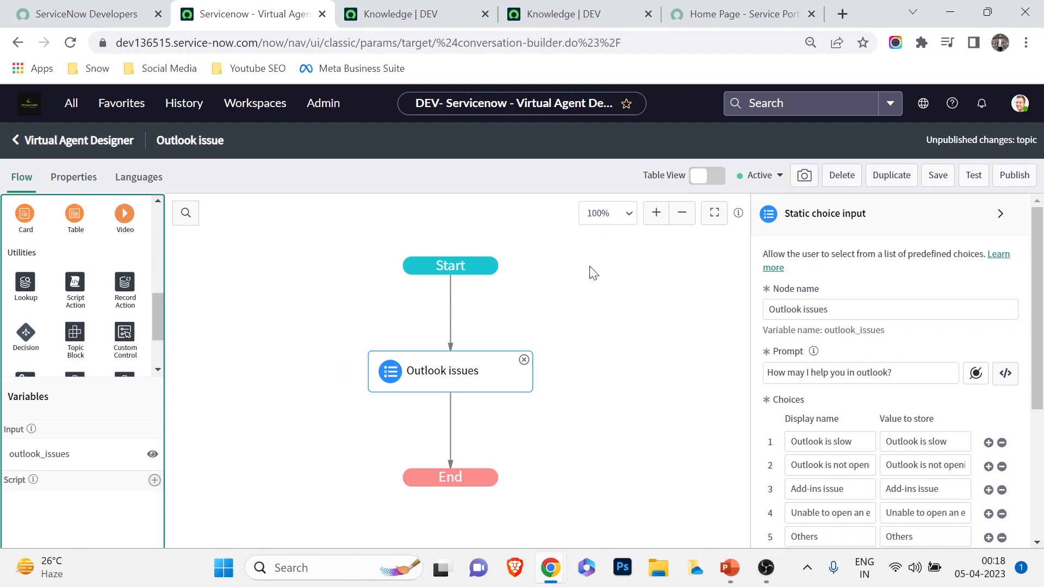
drag(25, 332, 452, 434)
scroll(559, 415, down, 4)
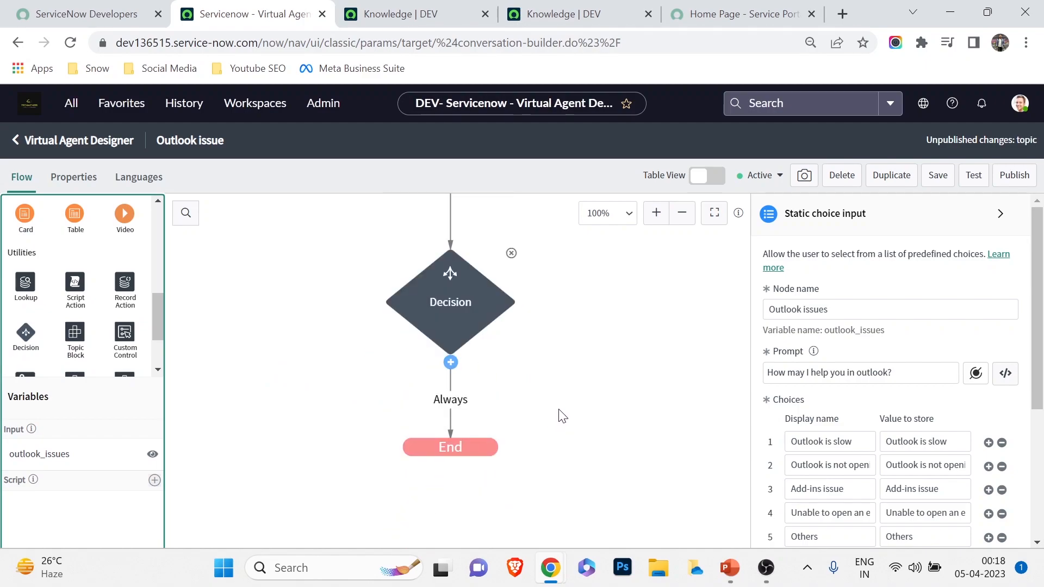
click(682, 212)
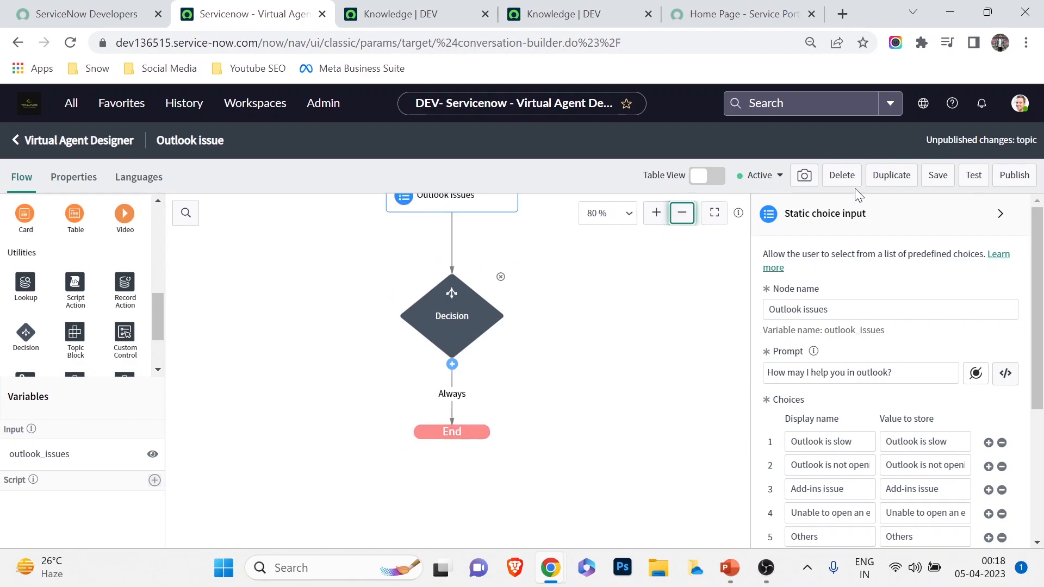
Add four more branches to the Decision node so that each of the five Outlook choices has its own branch
click(454, 370)
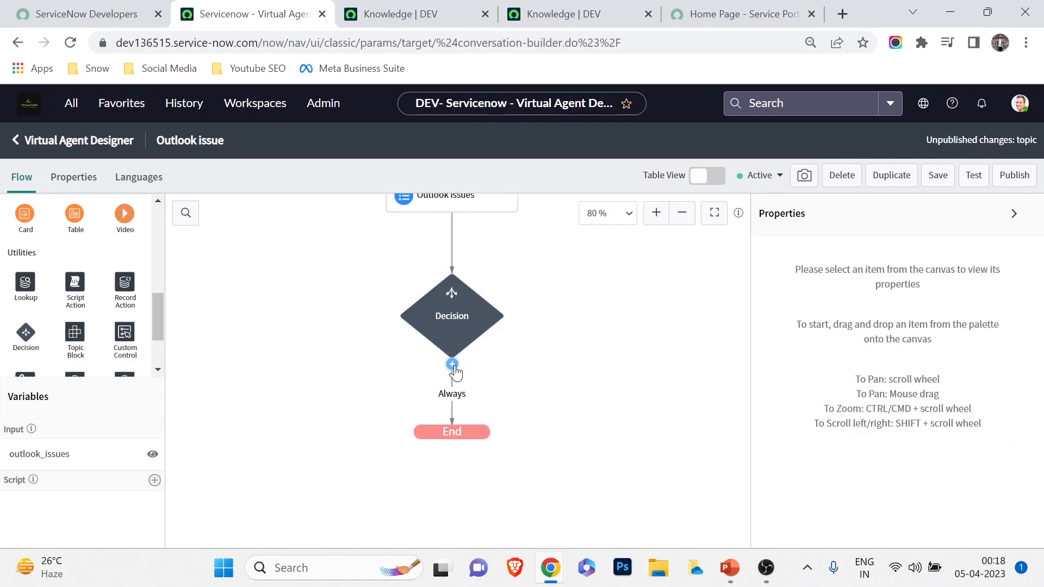
click(452, 365)
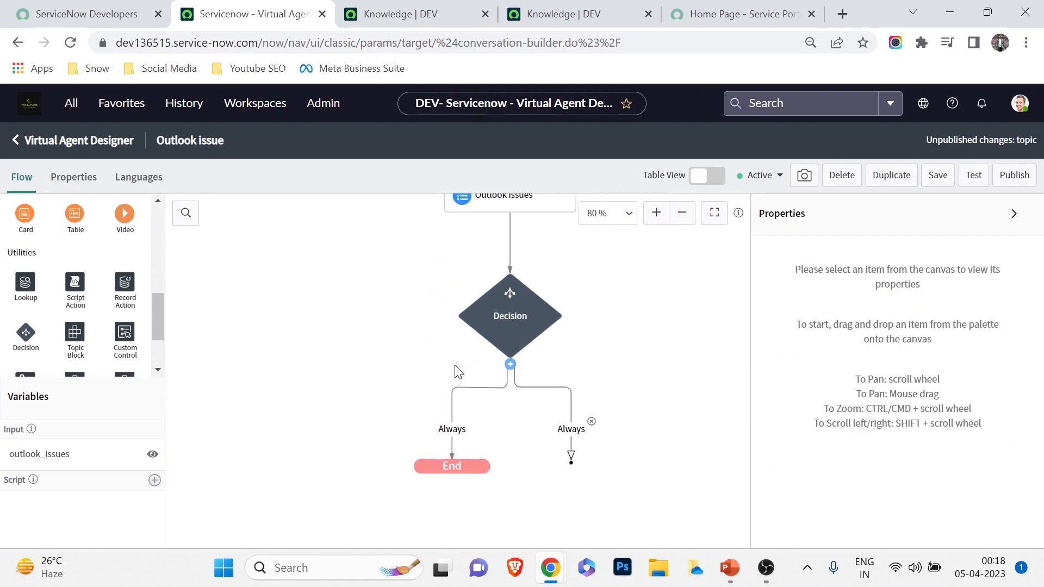
click(511, 366)
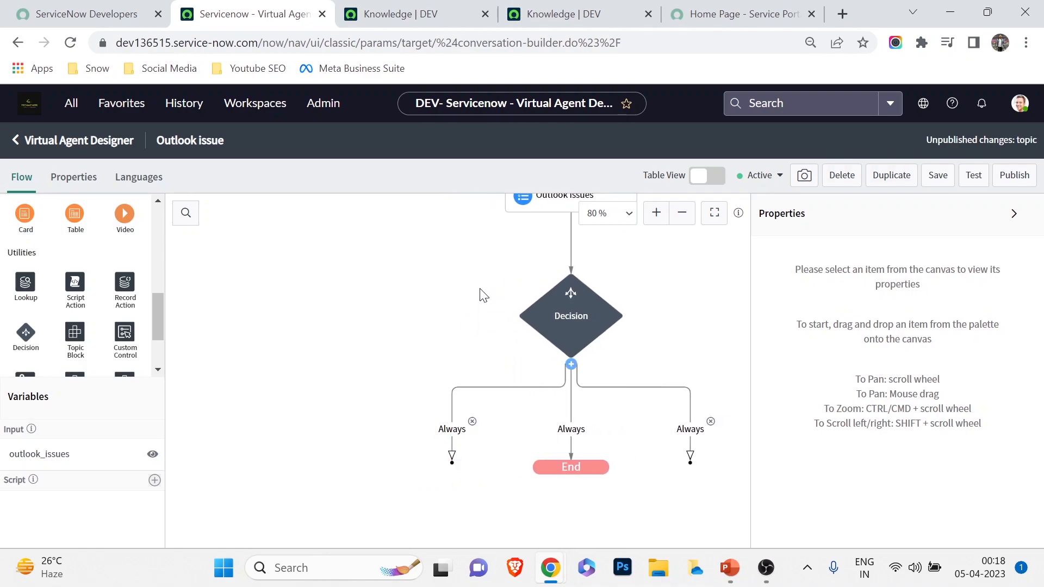
click(548, 211)
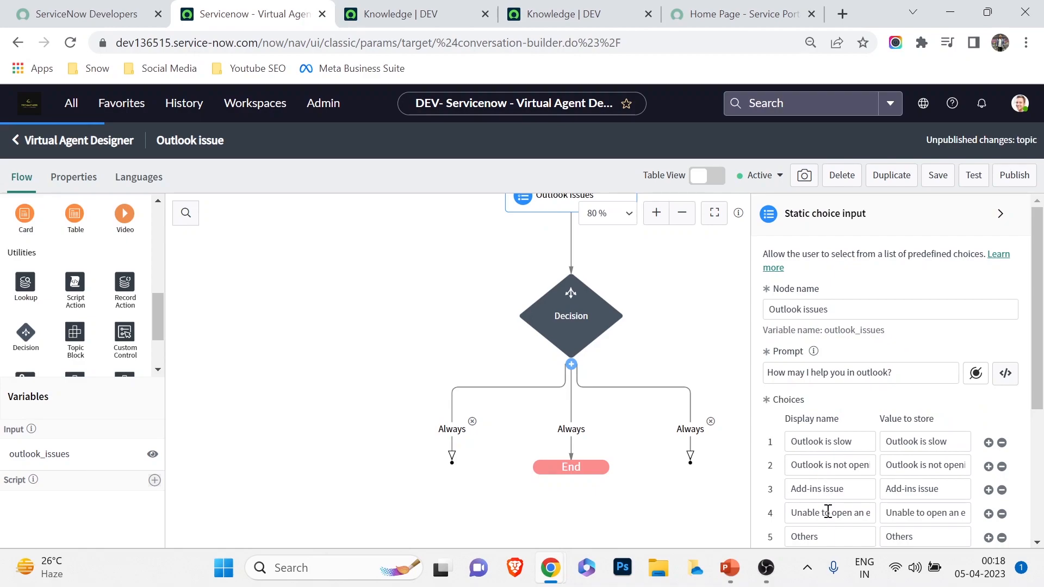
scroll(828, 507, down, 2)
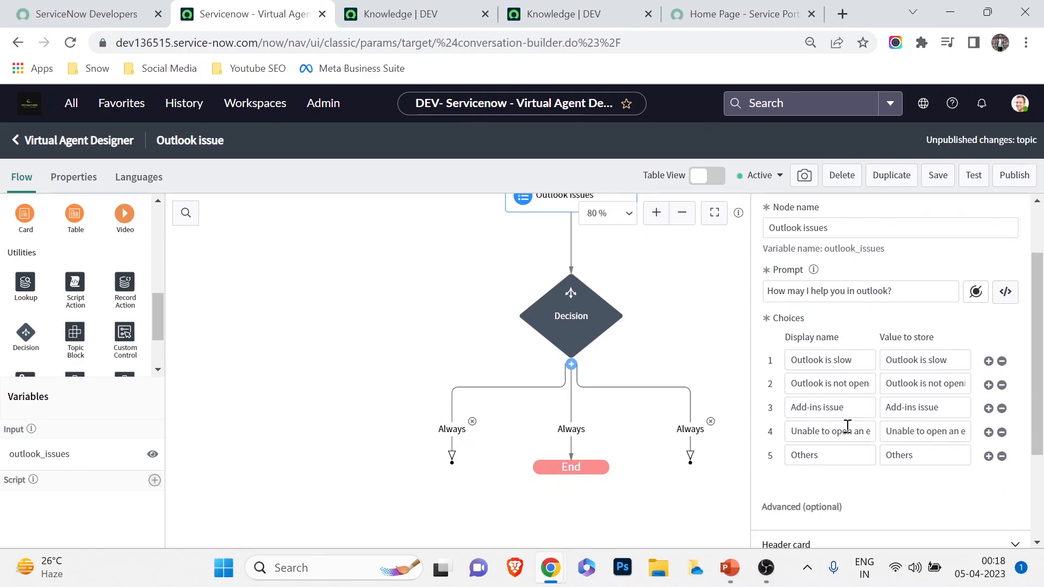
click(571, 364)
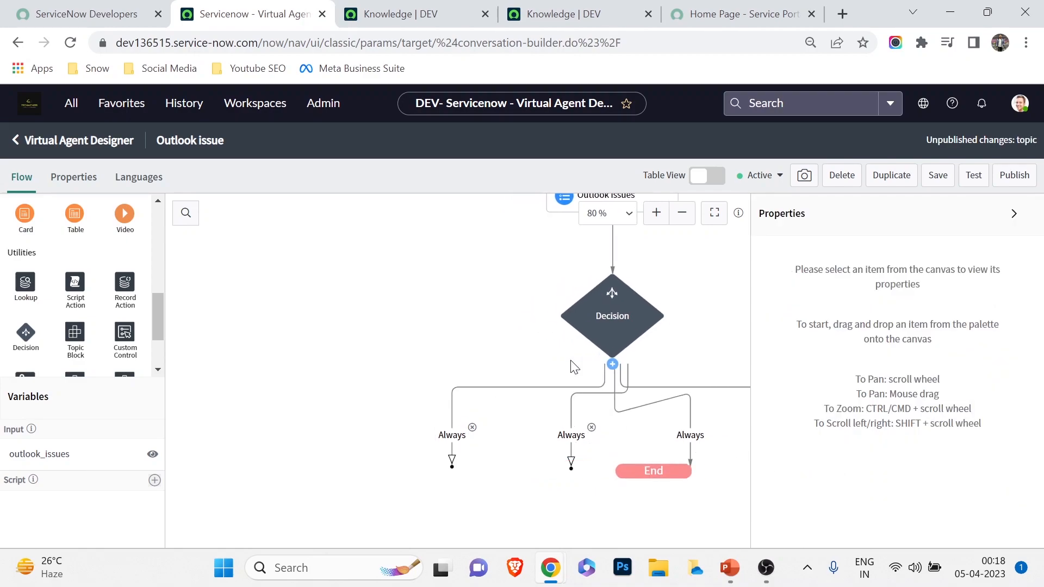
drag(588, 497, 386, 455)
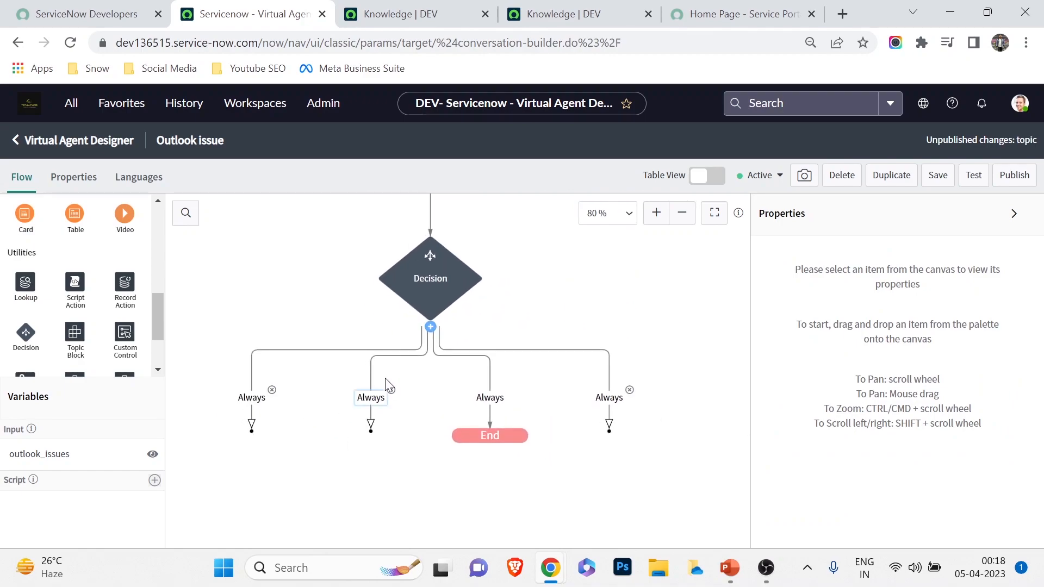
click(431, 328)
drag(413, 333, 374, 318)
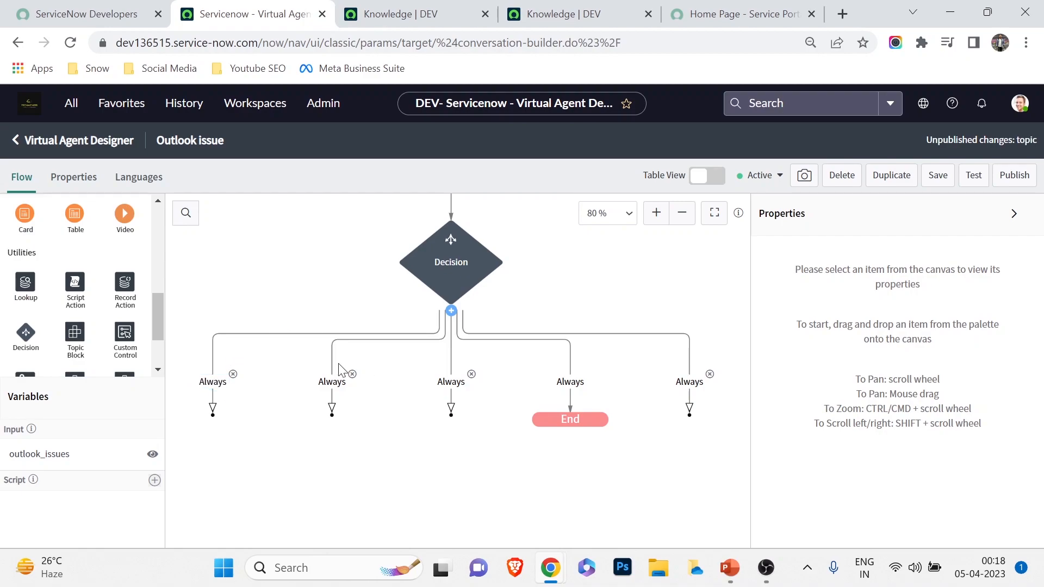
Name the Decision's first branch "Outlook is slow", reusing the first choice's display name from the Outlook issues node
scroll(348, 305, up, 2)
click(441, 256)
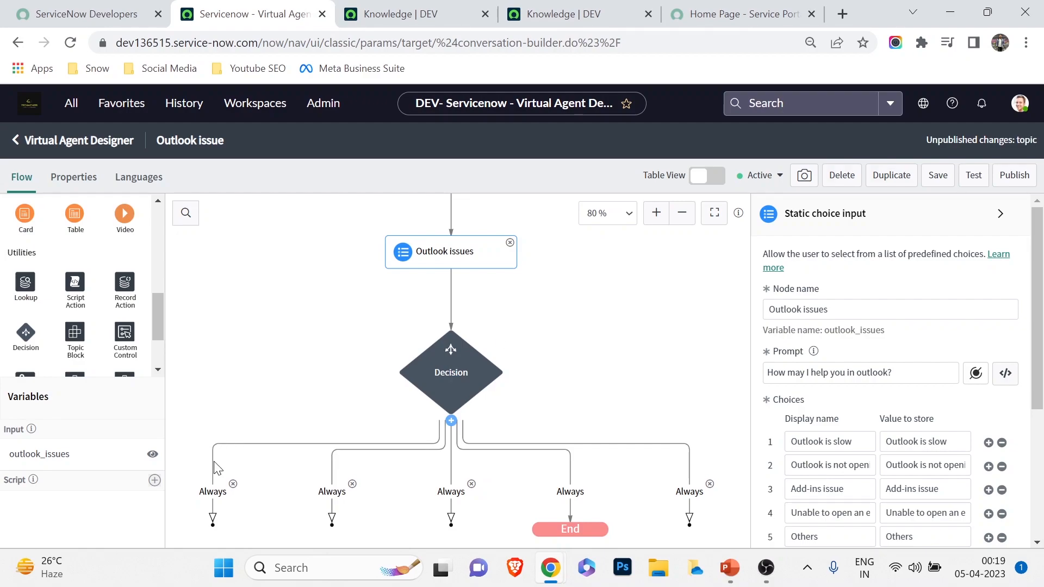
click(202, 496)
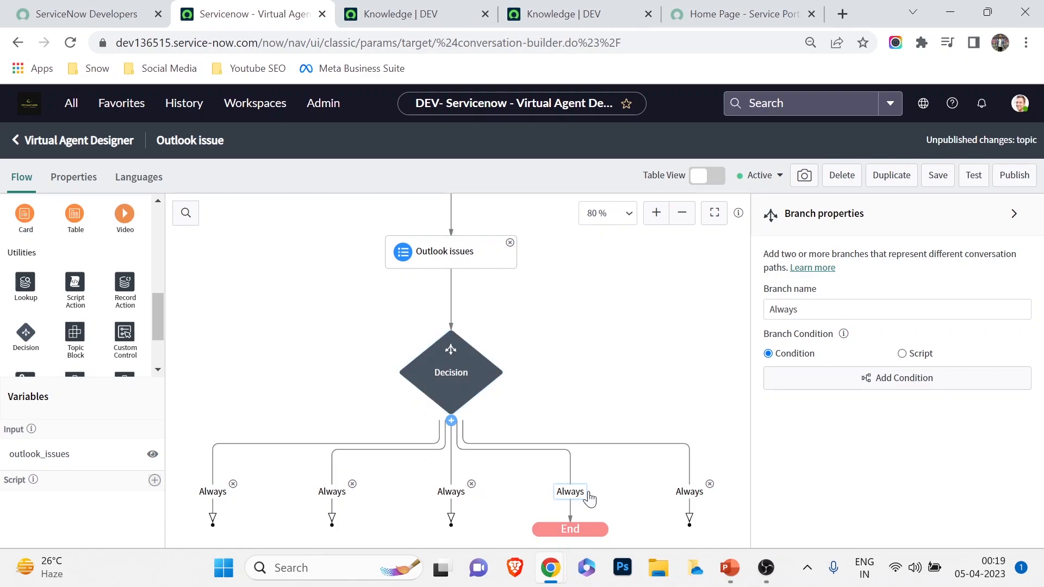
double_click(821, 311)
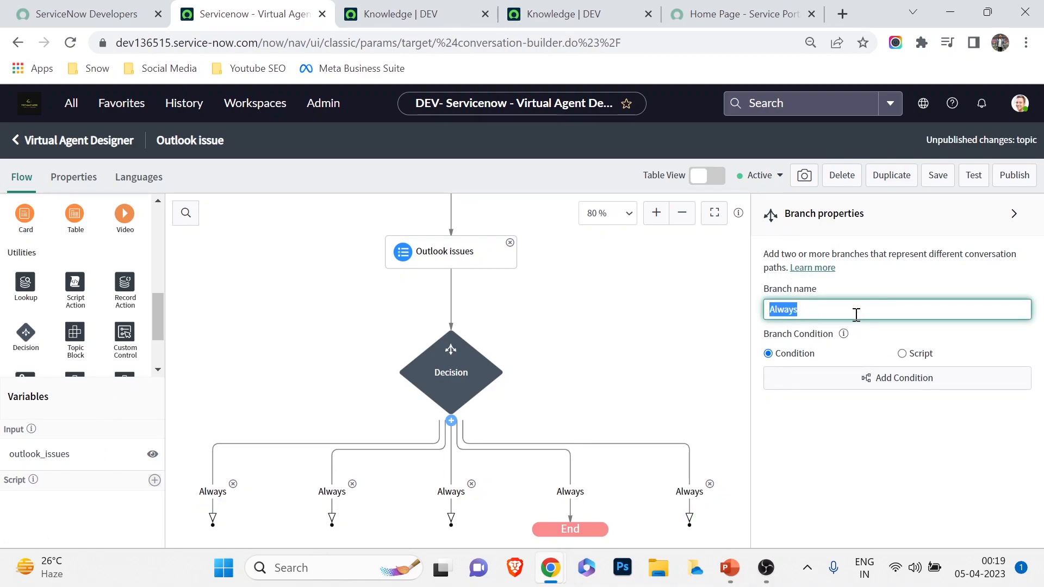
click(482, 259)
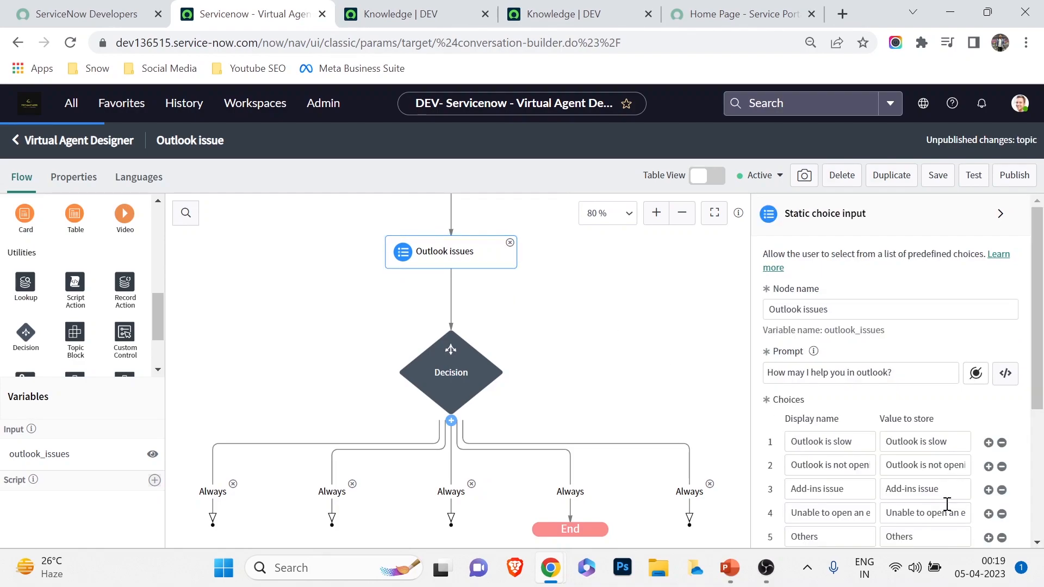
triple_click(845, 449)
key(ctrl+c)
click(212, 492)
double_click(829, 318)
key(ctrl+v)
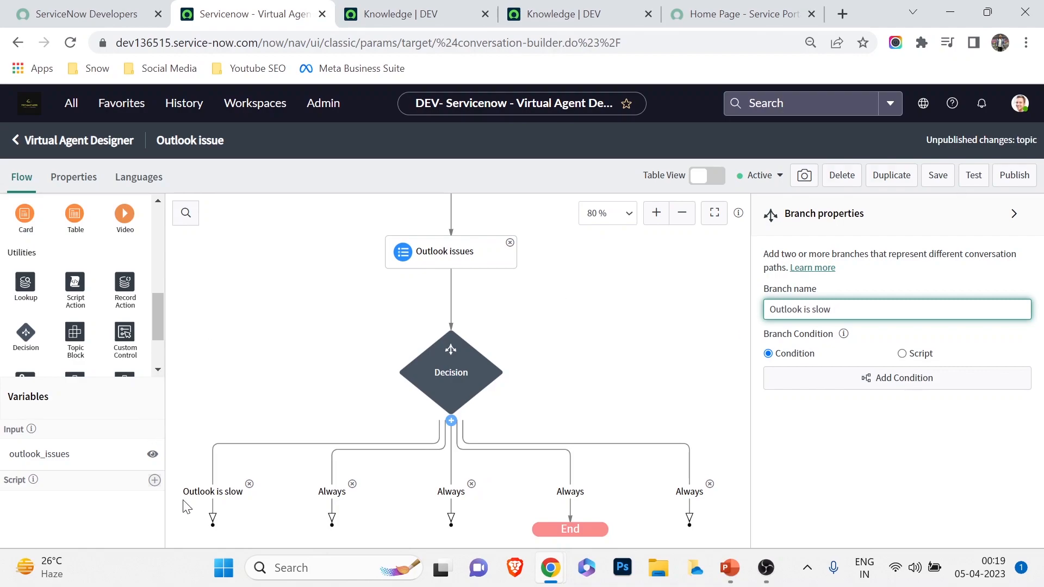
click(857, 380)
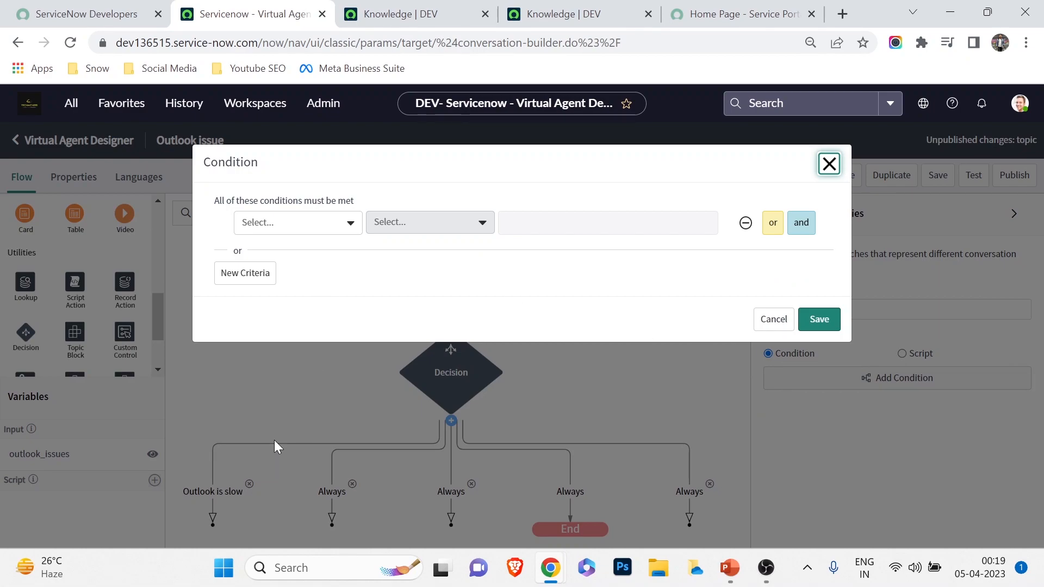
click(333, 222)
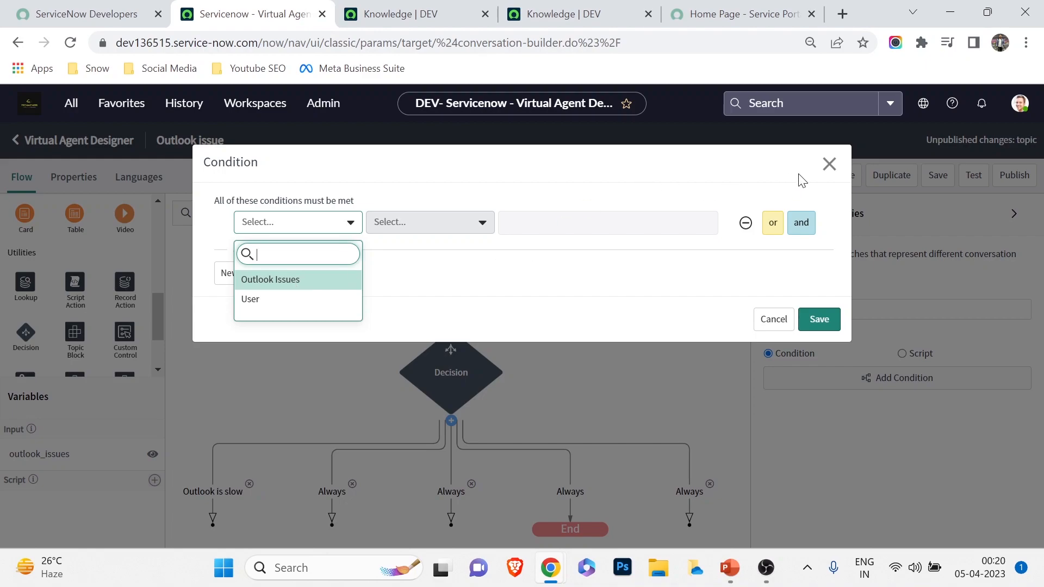
click(829, 164)
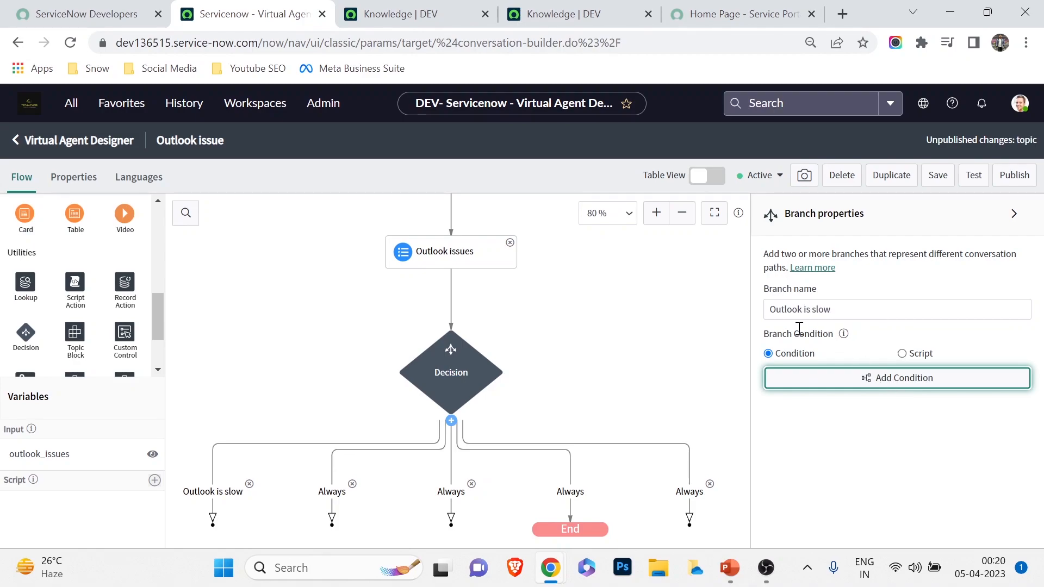
Review the first choice and the node name in the Outlook issues node's properties
click(511, 262)
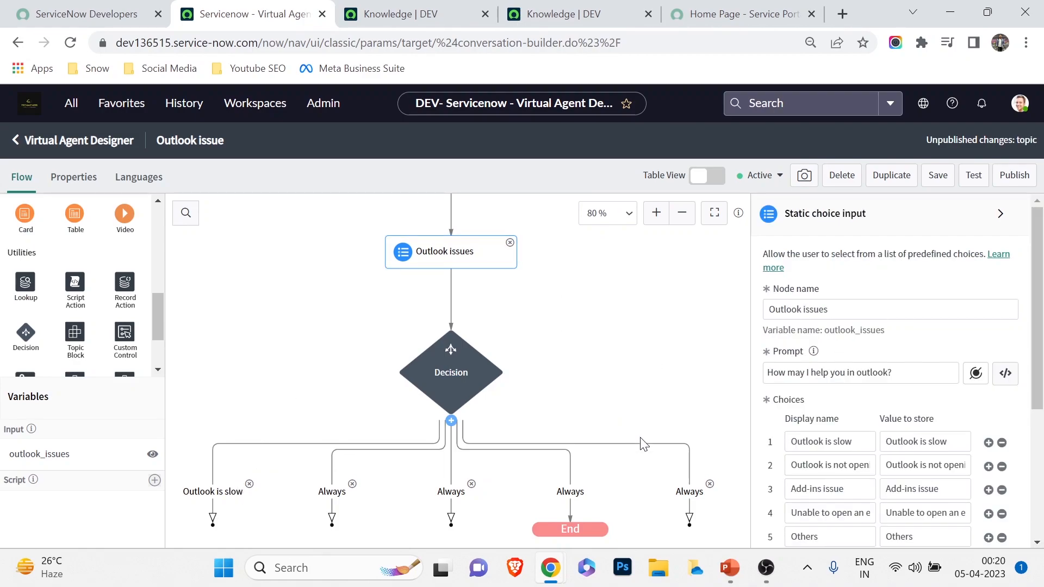
drag(853, 444, 783, 445)
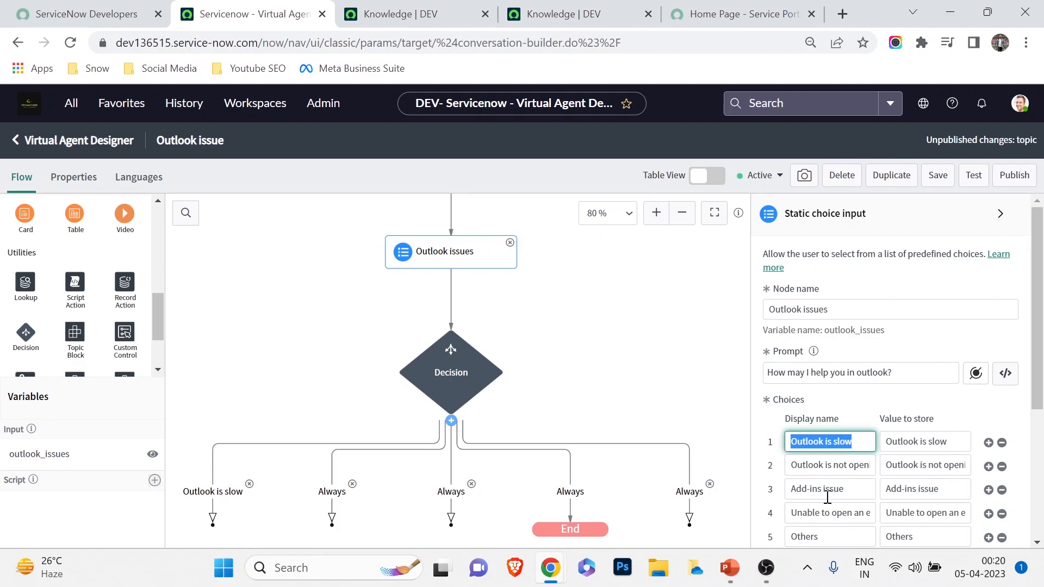
click(444, 262)
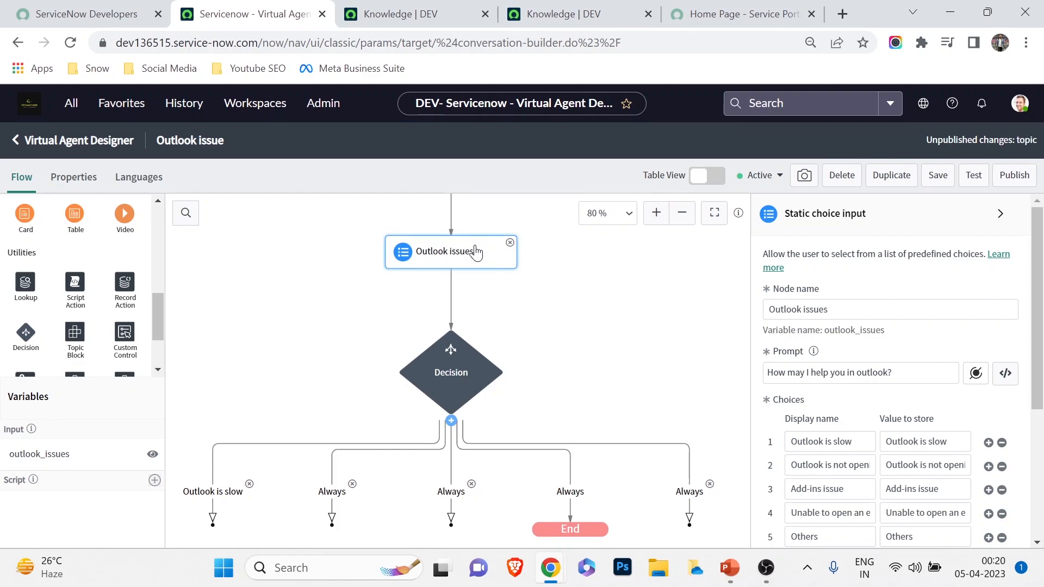
drag(826, 310, 688, 305)
click(688, 309)
Add the condition "Outlook Issues is Outlook is slow" to the "Outlook is slow" branch and save it
click(199, 498)
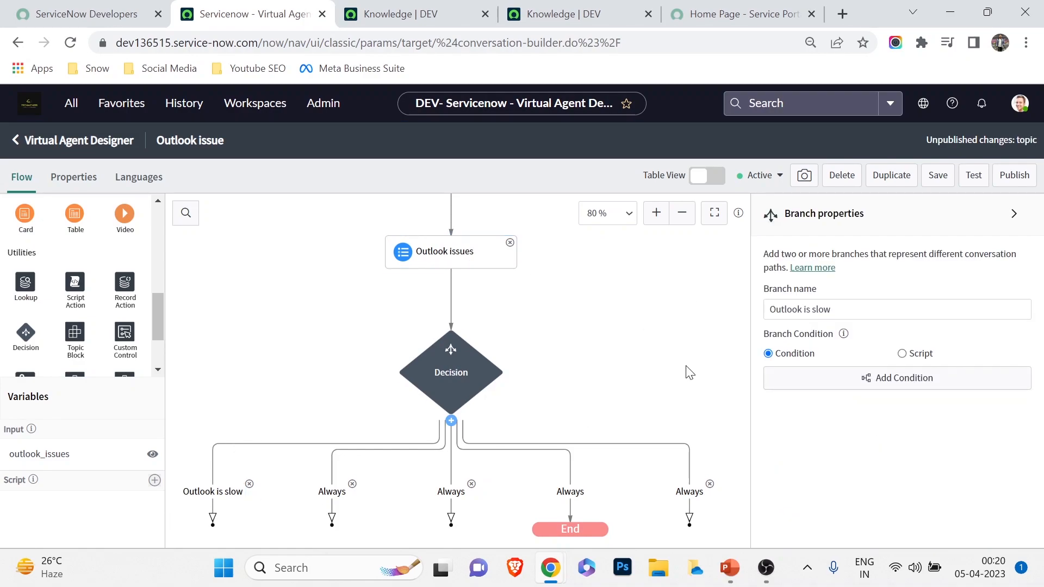
click(784, 385)
click(278, 224)
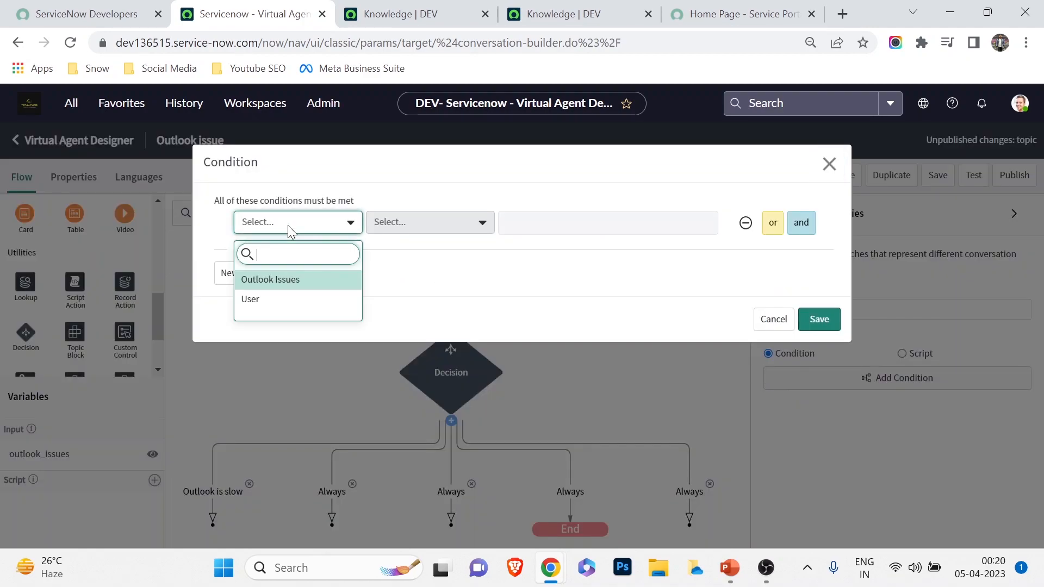
click(279, 276)
click(573, 223)
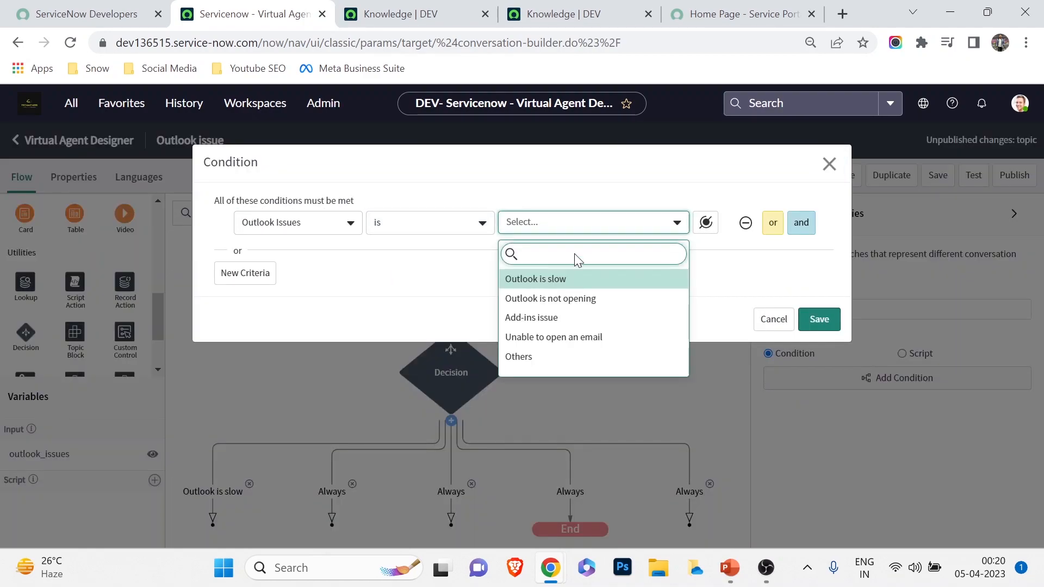
click(572, 278)
click(572, 227)
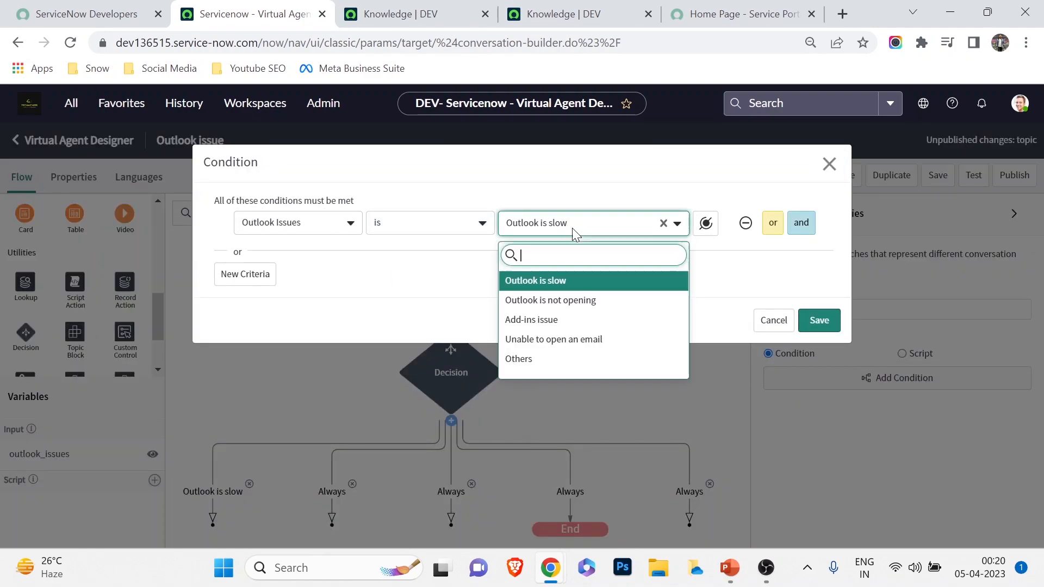
click(547, 280)
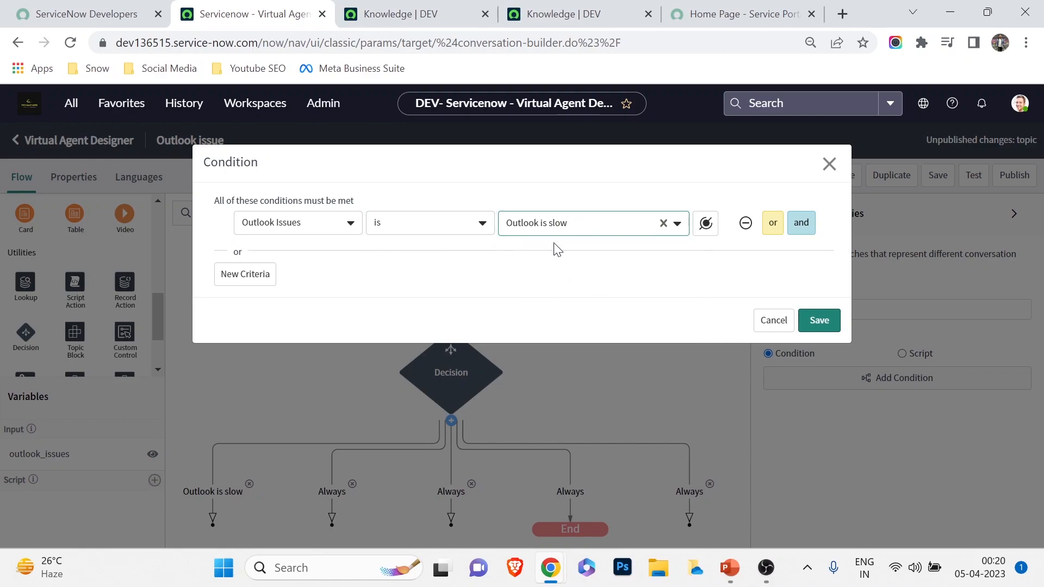
click(811, 322)
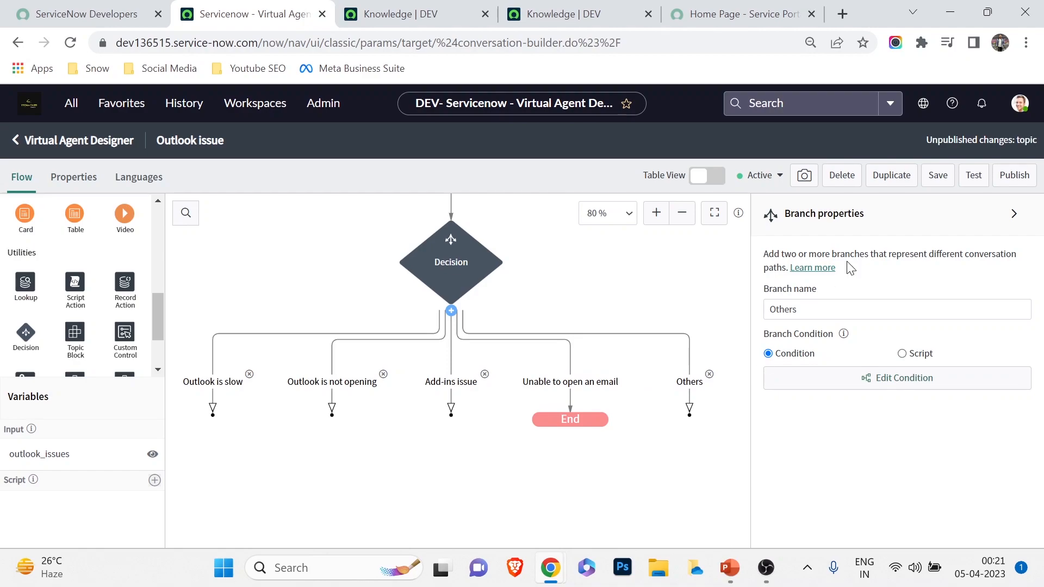
Check the Others branch's condition and the list of knowledge articles, then return to the Outlook issue topic
click(801, 385)
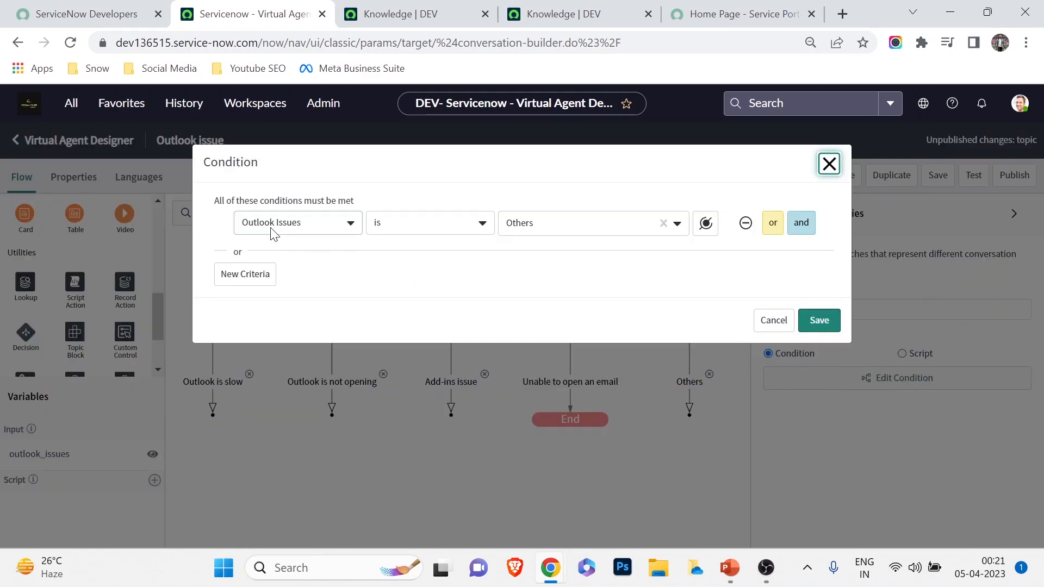
click(829, 164)
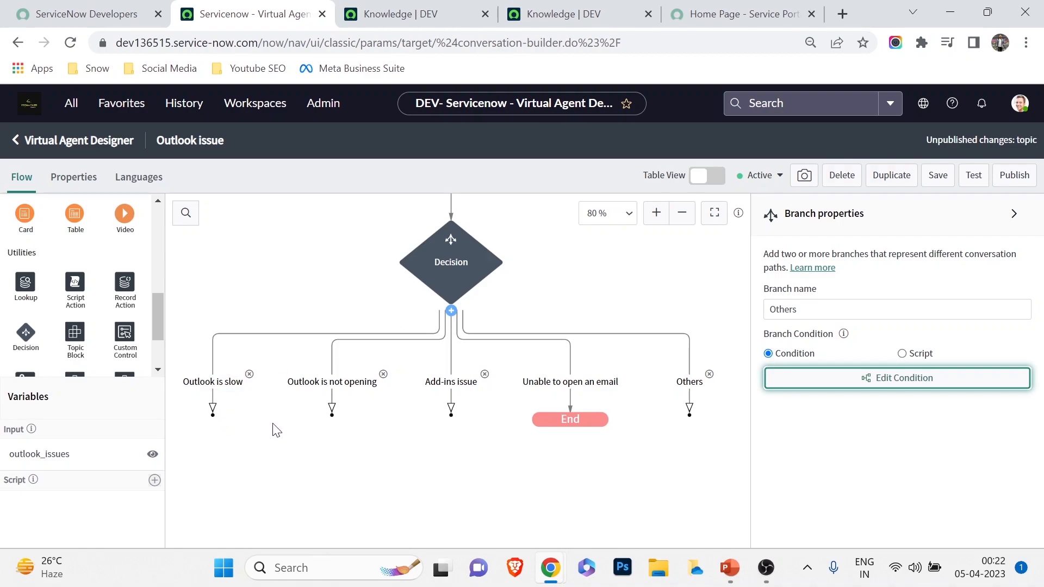
click(403, 13)
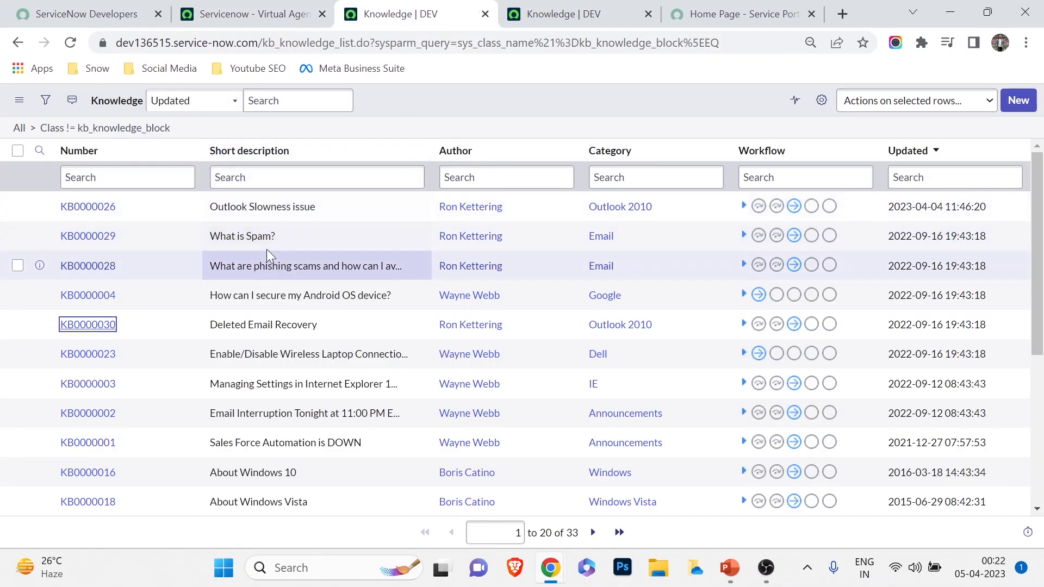
click(239, 14)
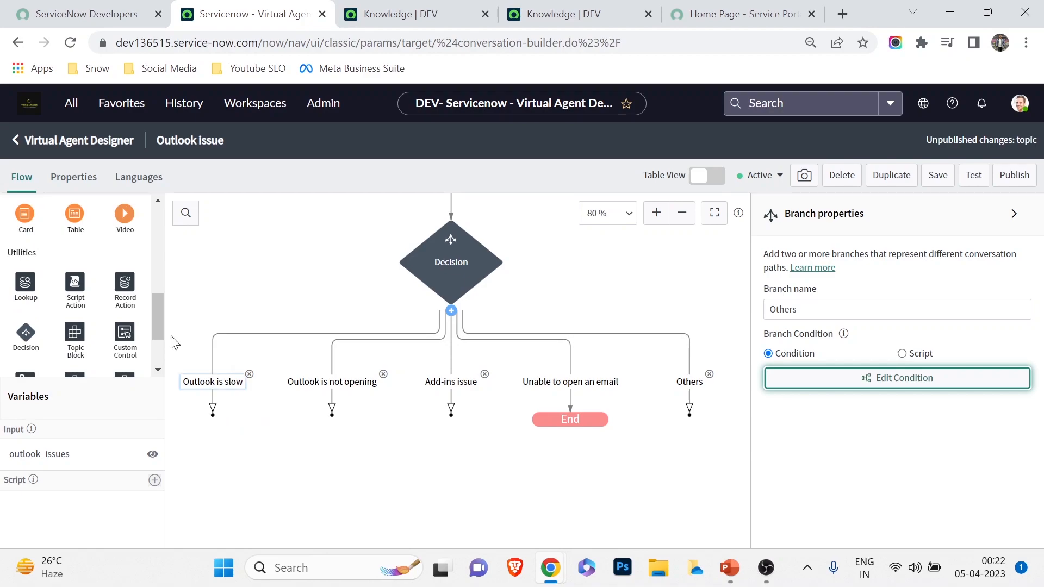
Review the Outlook issues node's choices and the "Outlook is slow" branch's condition, leaving both as they are
drag(215, 299, 294, 402)
click(463, 297)
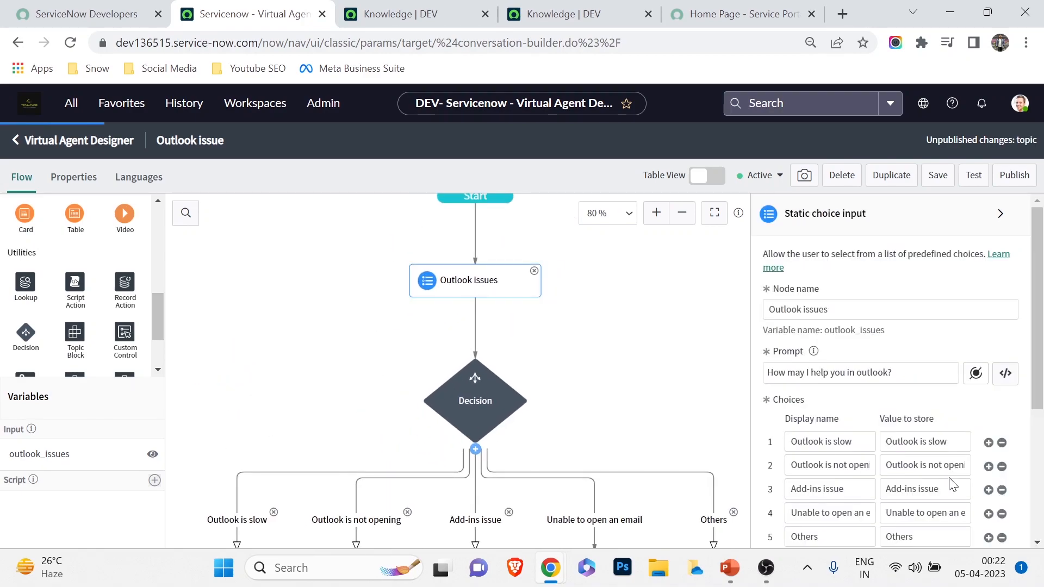
scroll(302, 335, down, 2)
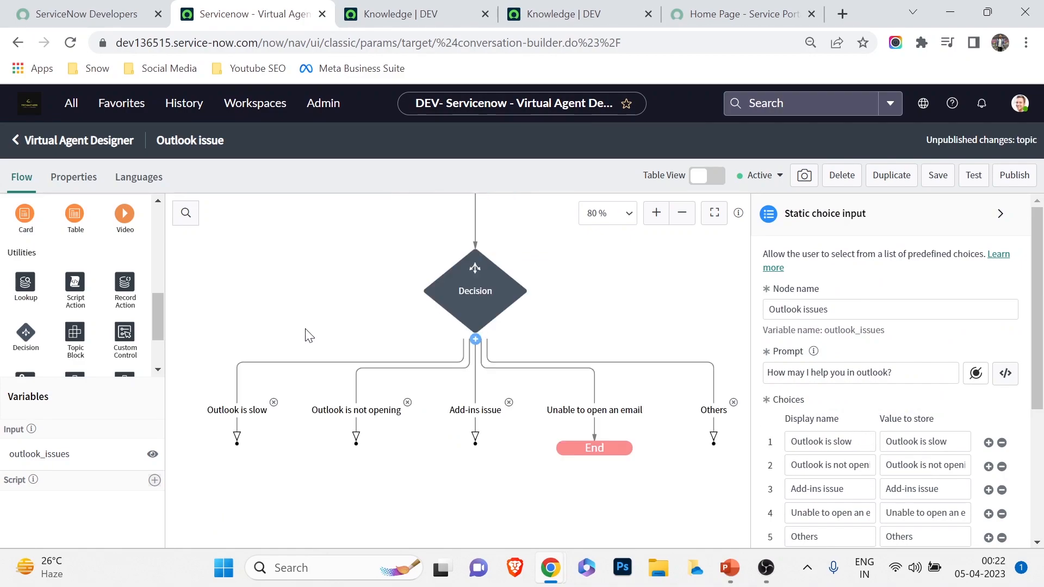
click(246, 406)
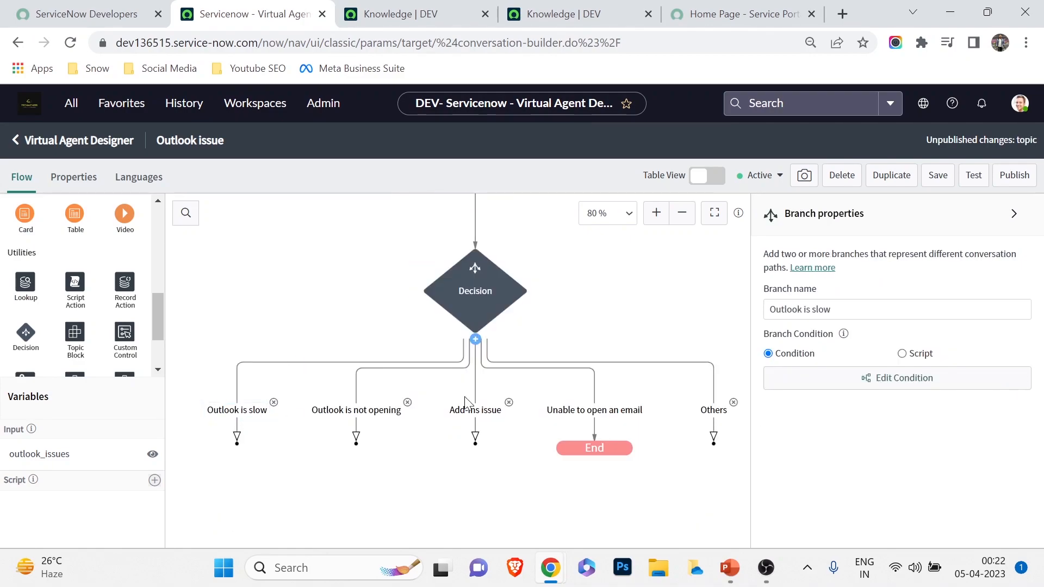
click(870, 377)
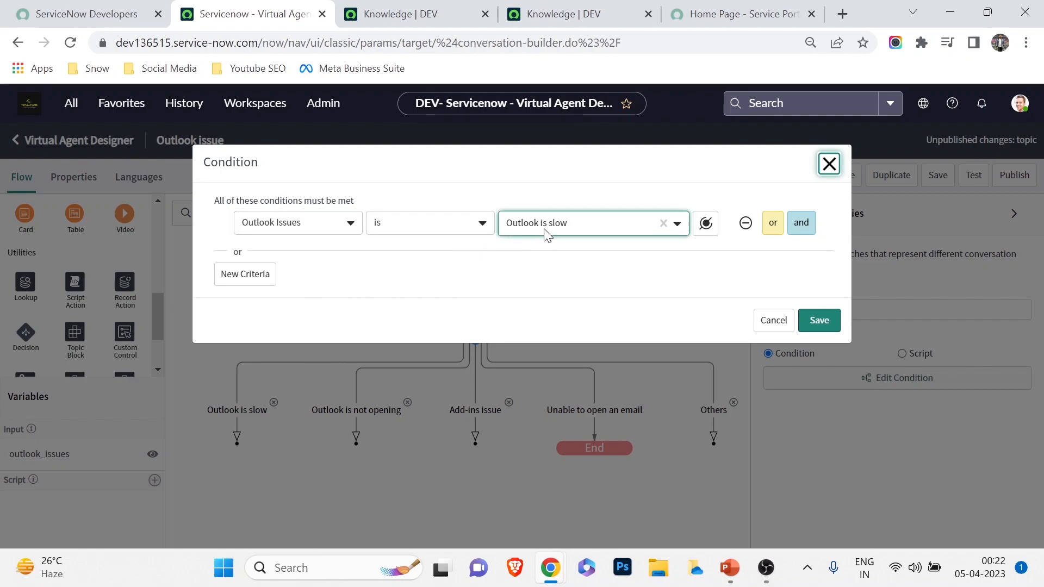
click(829, 164)
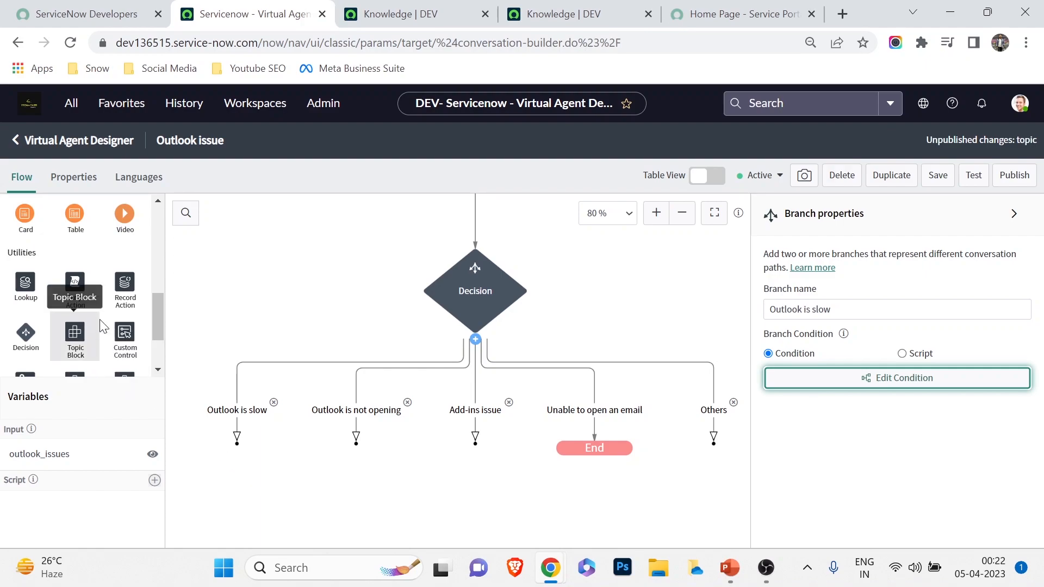
Add a Link response under the "Outlook is slow" branch and name the node "Knowledge Guide"
click(158, 324)
drag(157, 321, 170, 293)
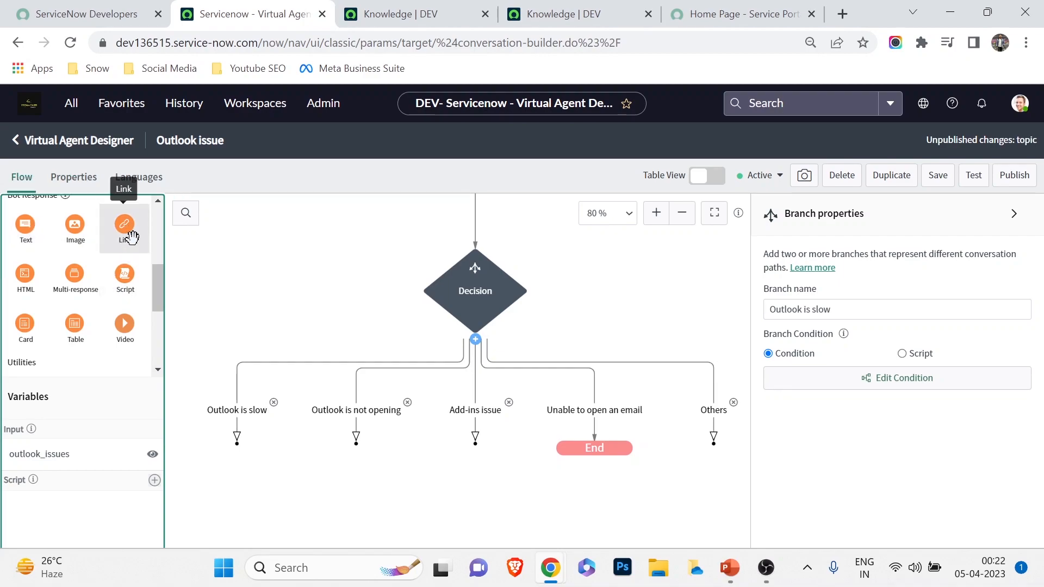
drag(133, 236, 234, 408)
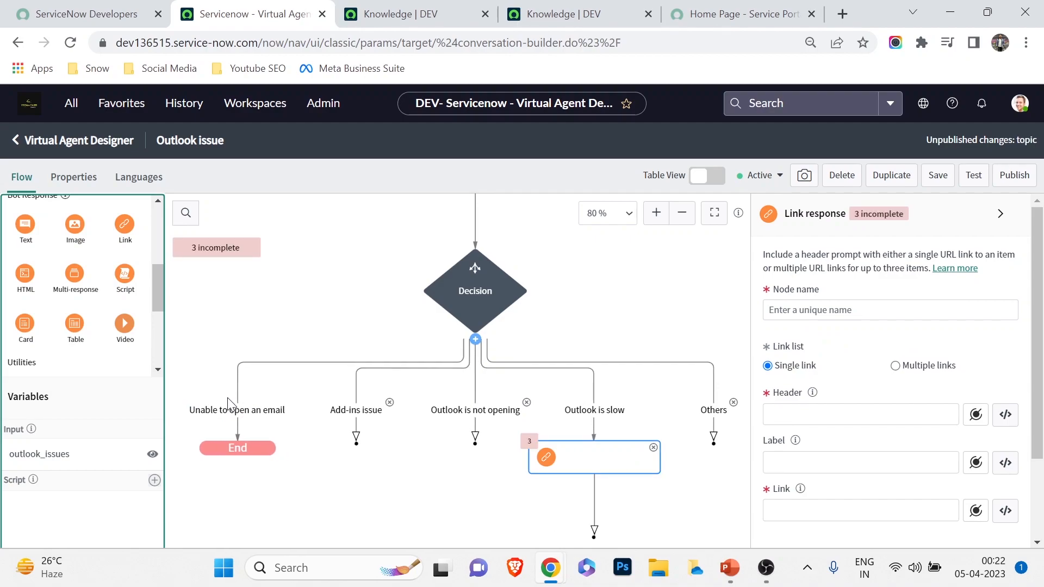
click(944, 308)
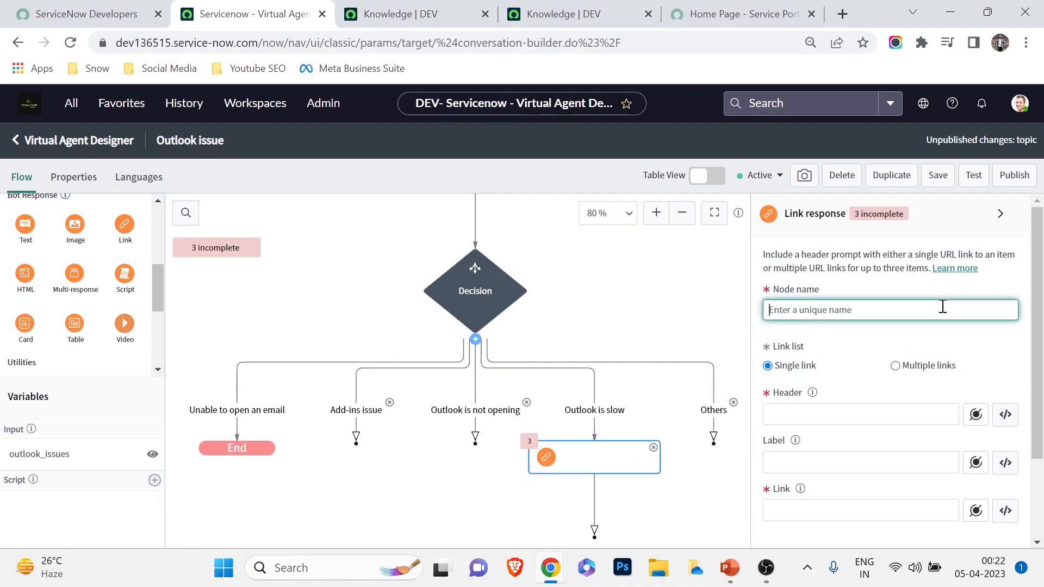
text(Knowledge Guide)
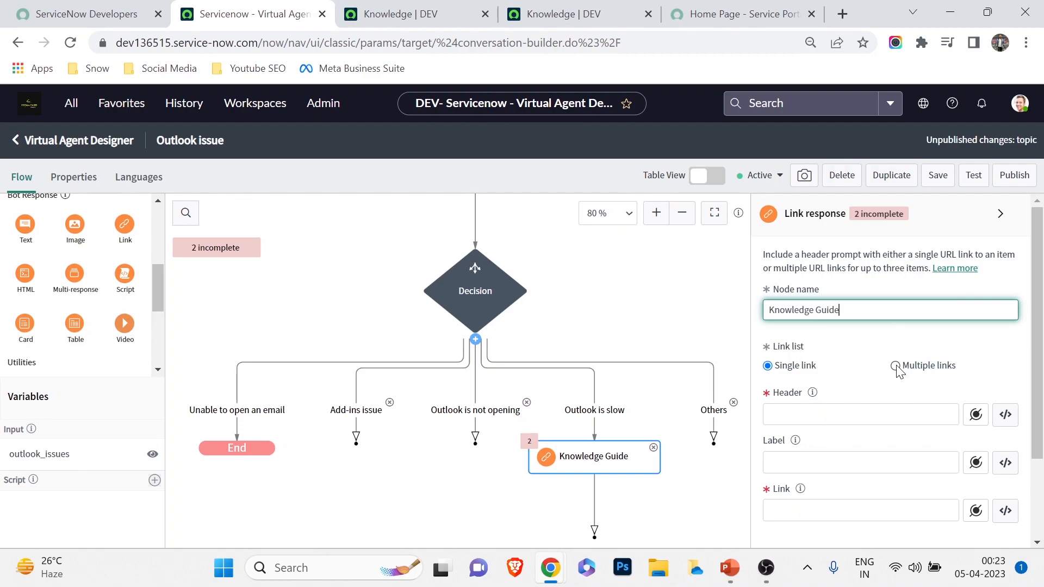
Keep the Knowledge Guide node as a single link and set its header to "Outlook is slow"
click(896, 366)
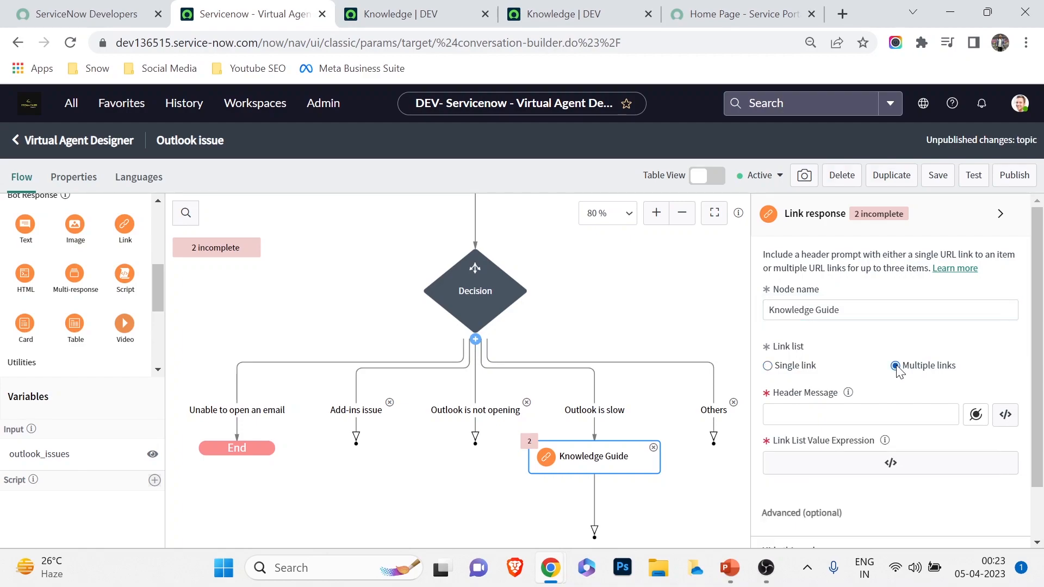
click(769, 366)
click(802, 409)
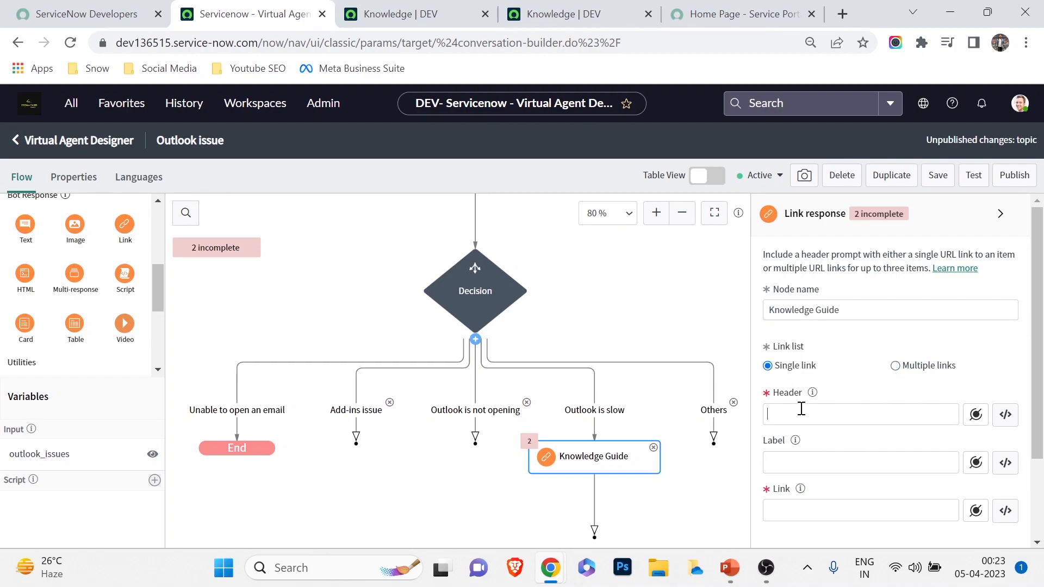
scroll(840, 381, down, 2)
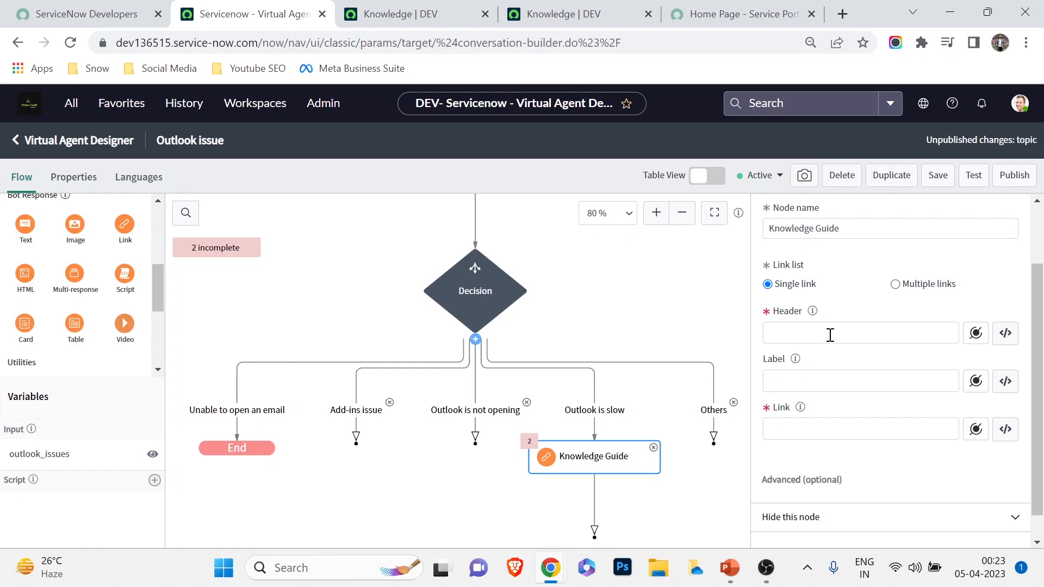
text(Outlook is slow)
Label the link "Outlook Slowness issue", copying the short description of article KB0000026 from the knowledge list
click(385, 13)
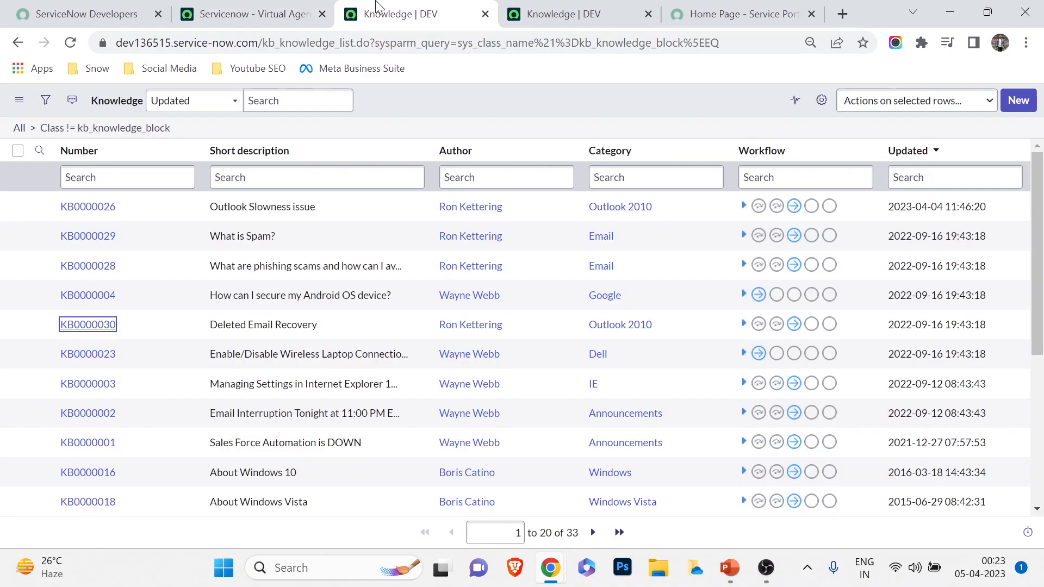
drag(318, 209, 207, 212)
key(ctrl+c)
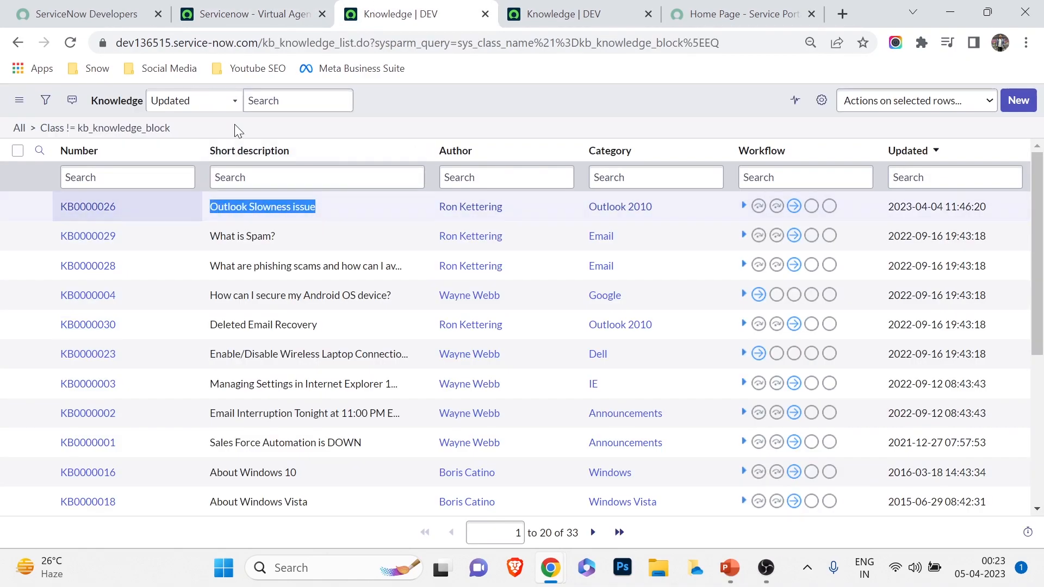
click(239, 13)
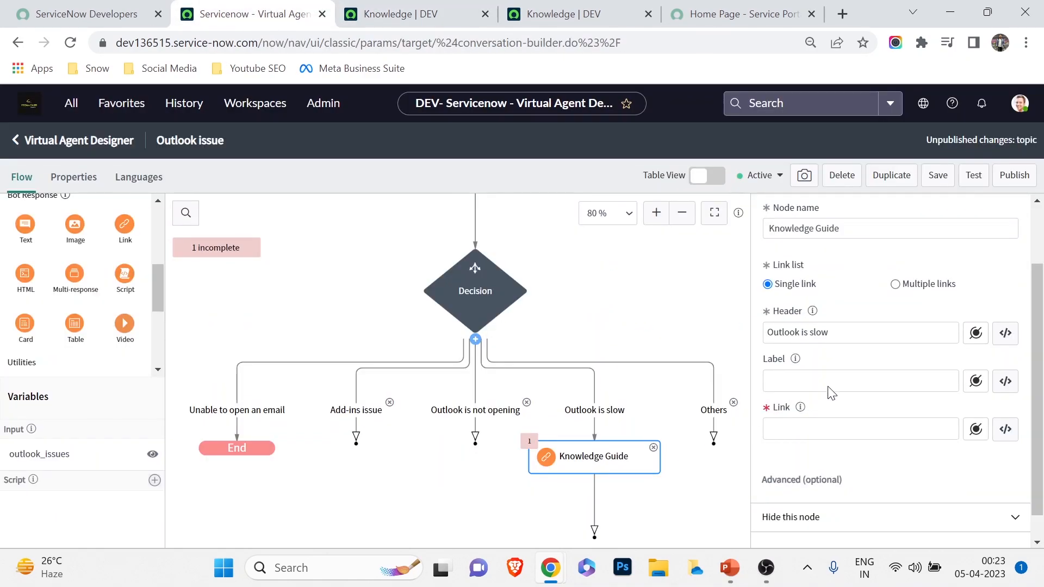
key(ctrl+v)
key(BackSpace)
click(812, 426)
Open the "Outlook Slowness issue" record from the knowledge list and copy its article number
click(455, 7)
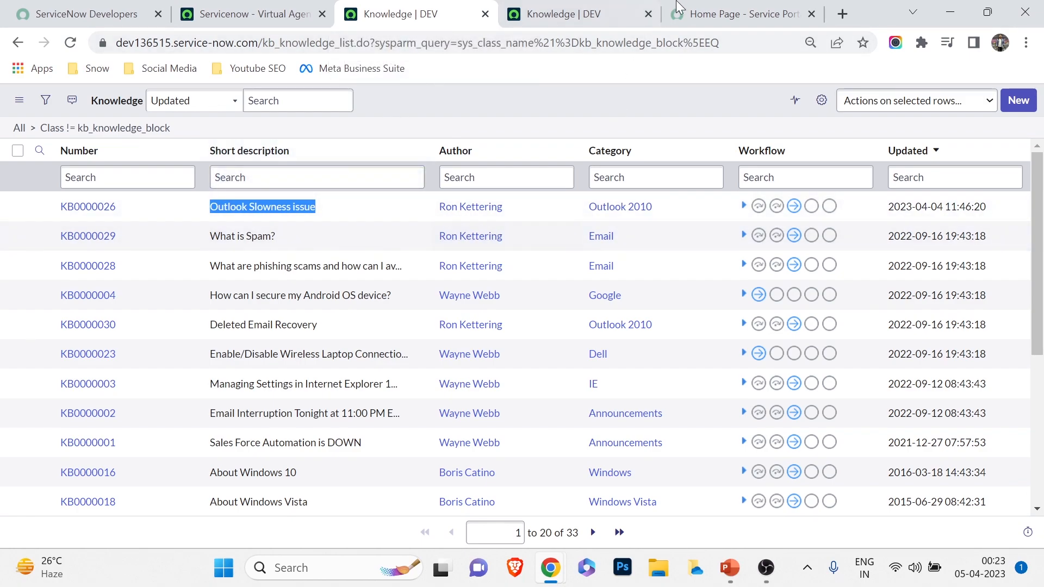
click(714, 8)
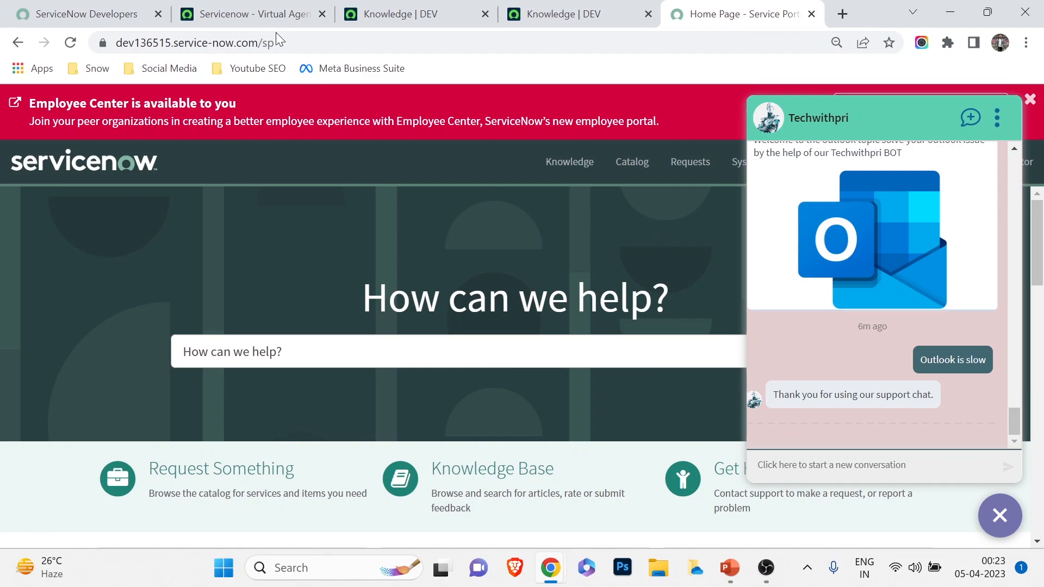
click(408, 13)
drag(255, 207, 71, 211)
click(74, 209)
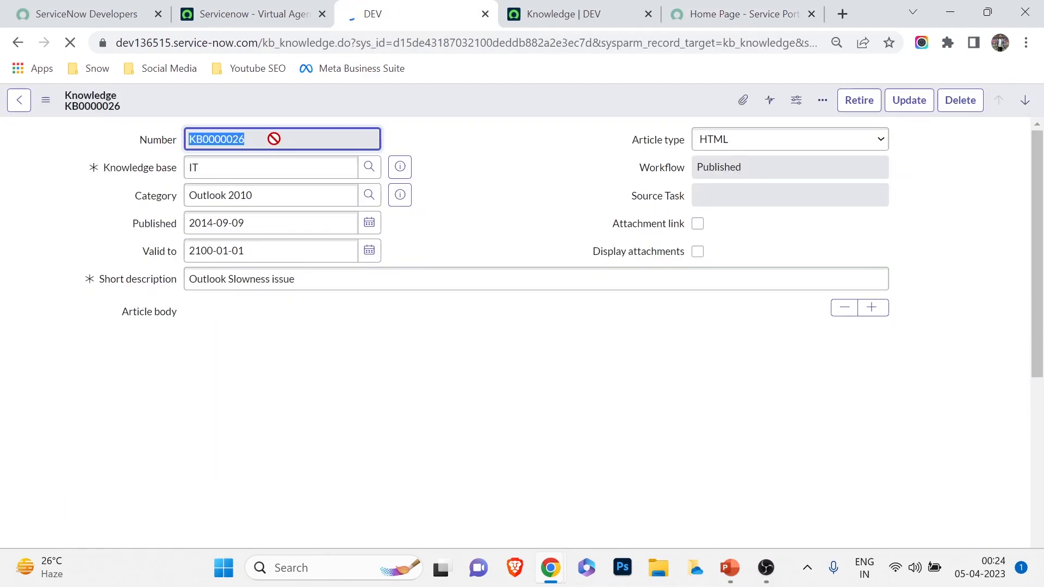
Duplicate the Service Portal home page in a new browser tab and search it for KB0000026
click(595, 8)
click(741, 8)
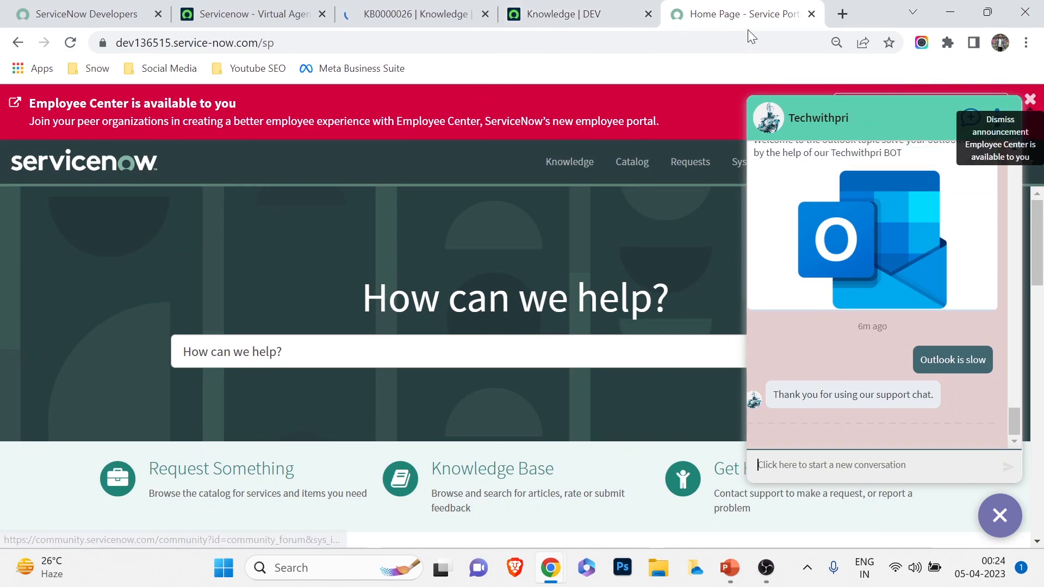
right_click(740, 17)
click(765, 133)
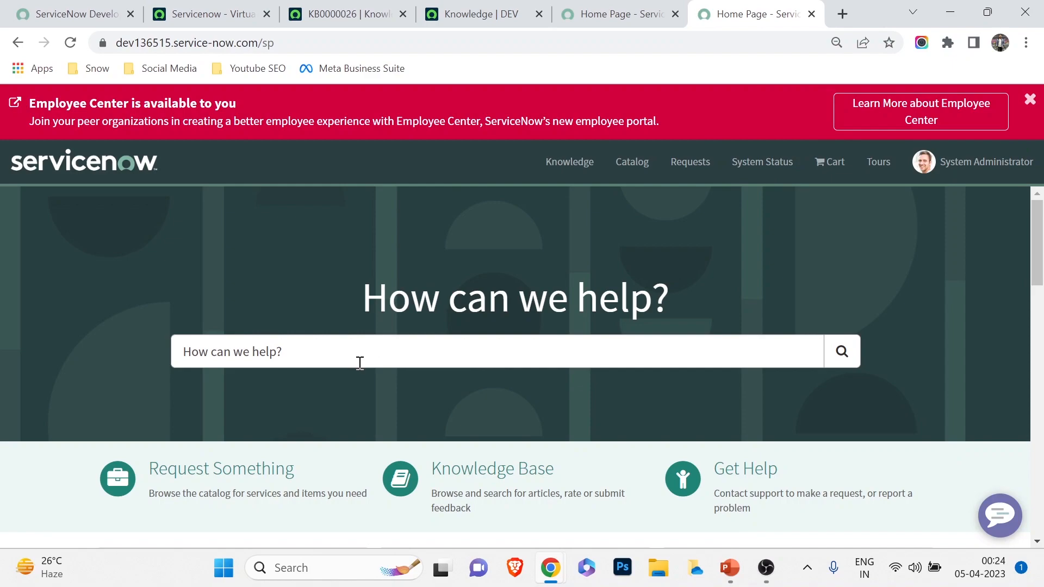
click(353, 360)
text(KB0000026)
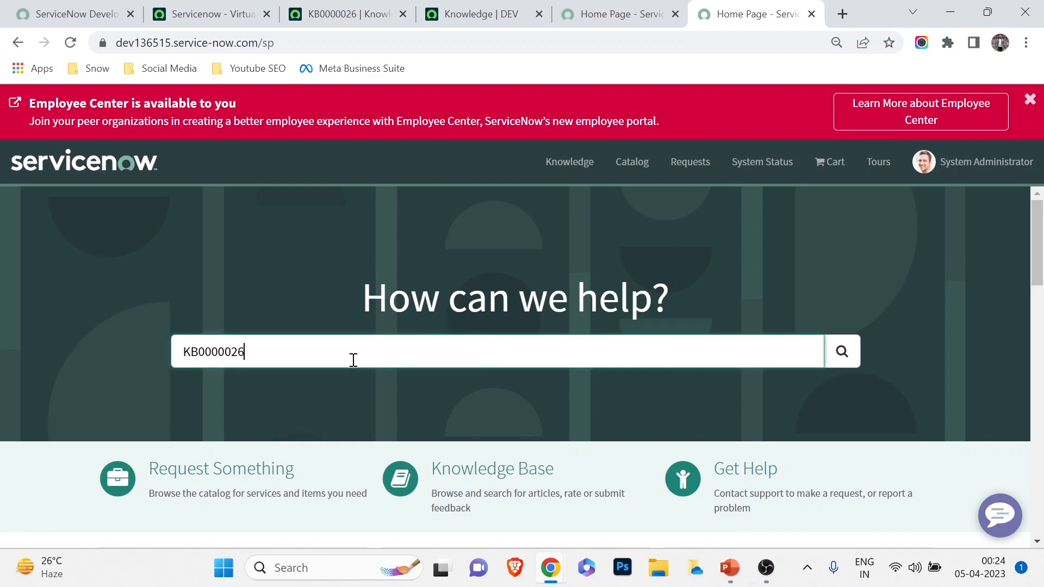
key(Return)
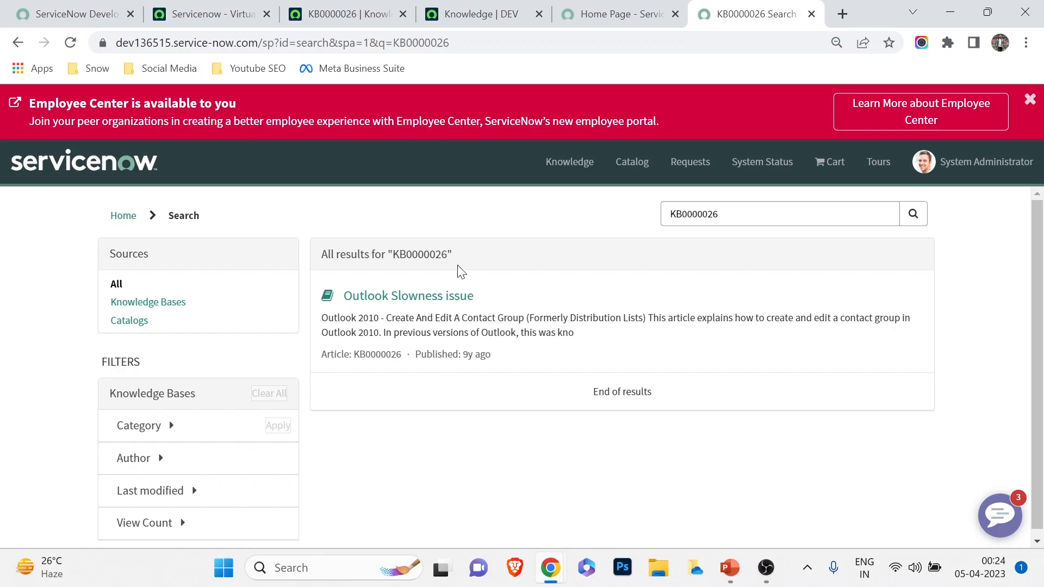
Open the "Outlook Slowness issue" article in the portal and copy its permalink
click(396, 303)
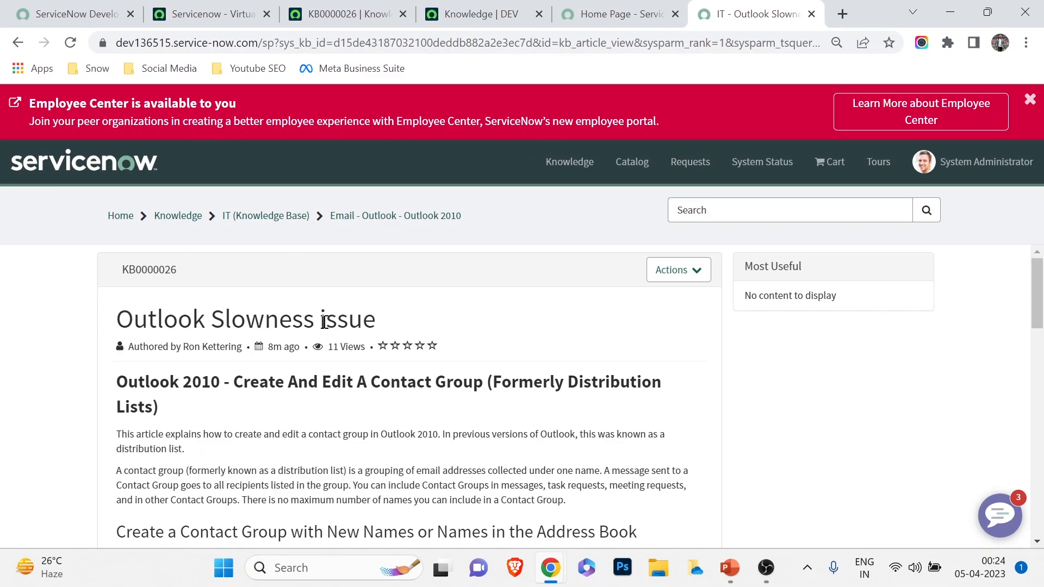
scroll(338, 345, down, 5)
scroll(338, 345, up, 5)
scroll(282, 370, down, 15)
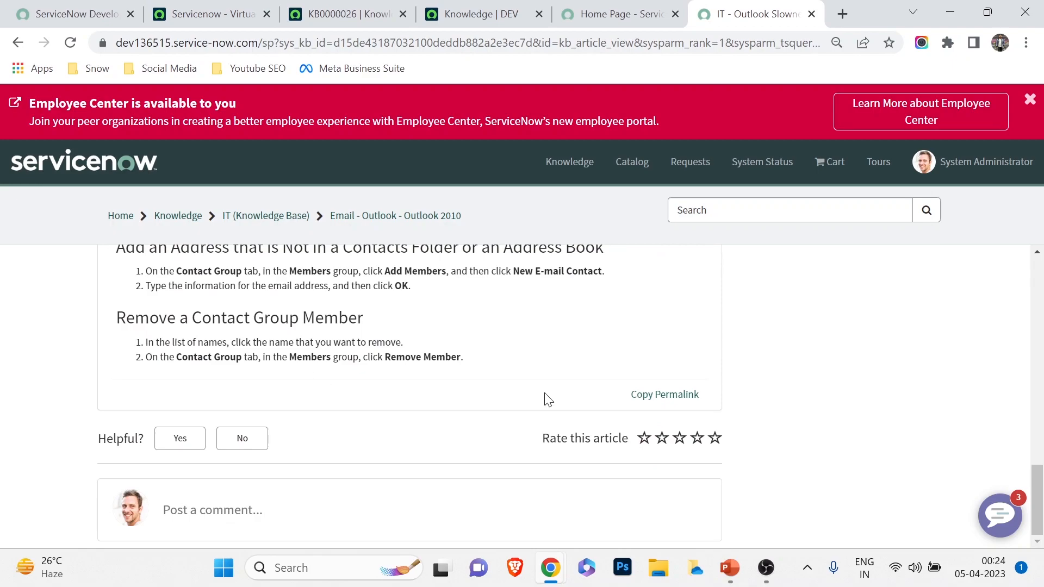
click(668, 402)
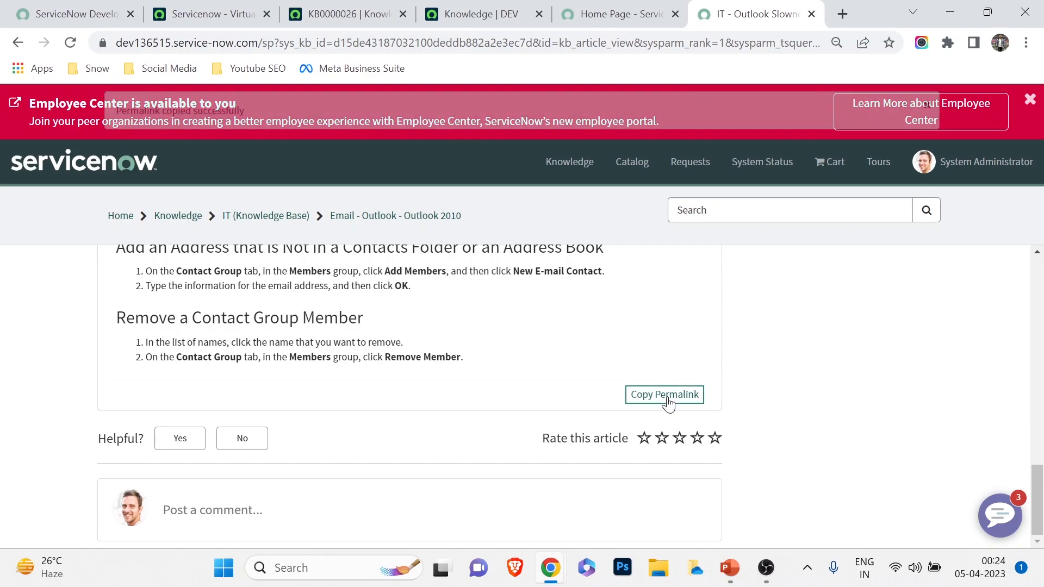
Return to the Outlook issue topic, paste the article's permalink as the Knowledge Guide node's link, and save the topic
click(255, 9)
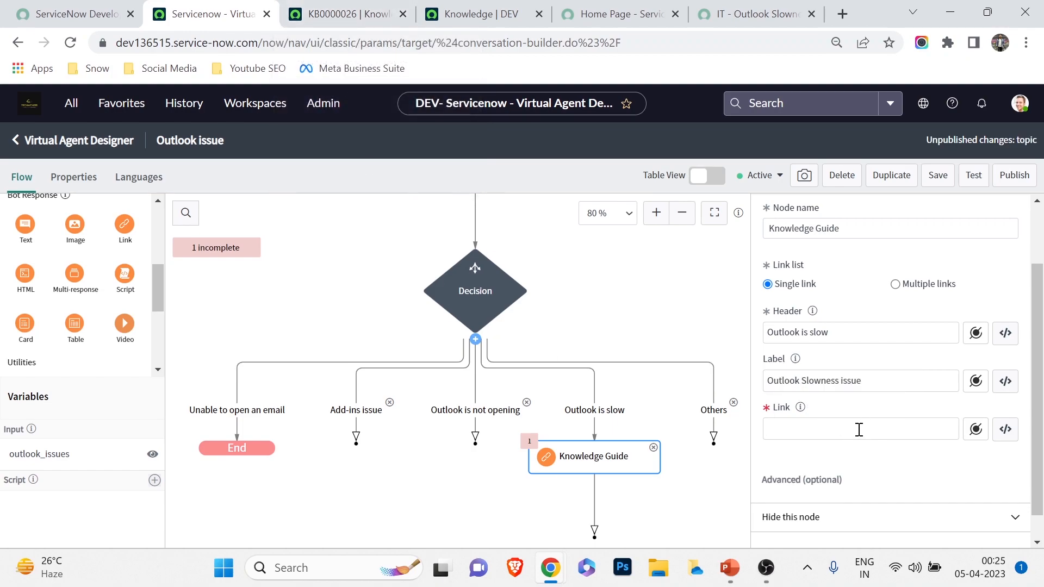
text(https://dev136515.service-now.com/sp?id=kb_article_view&sysparm_article=KB0000026)
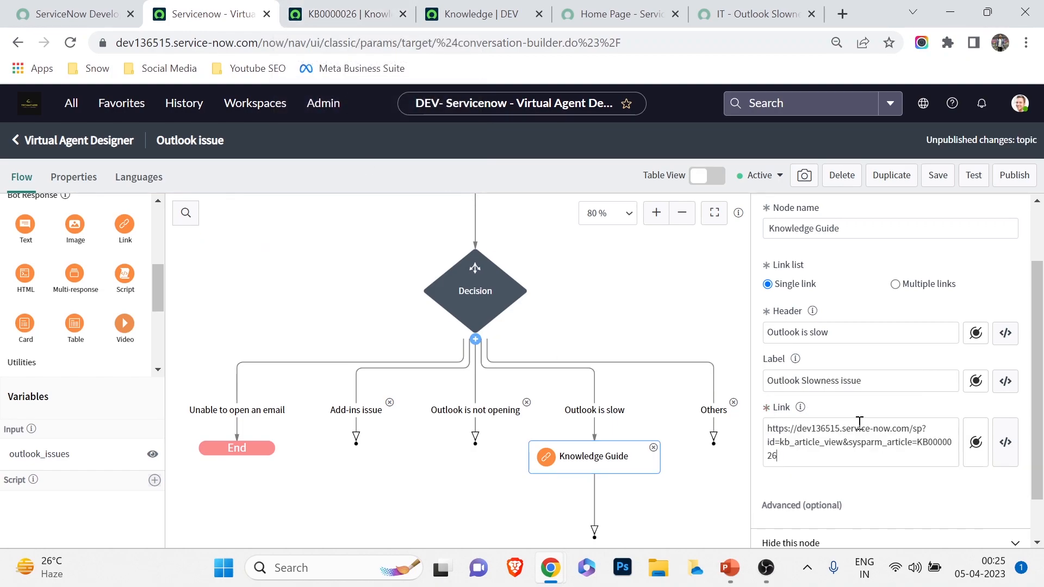
scroll(865, 403, down, 1)
scroll(865, 396, up, 3)
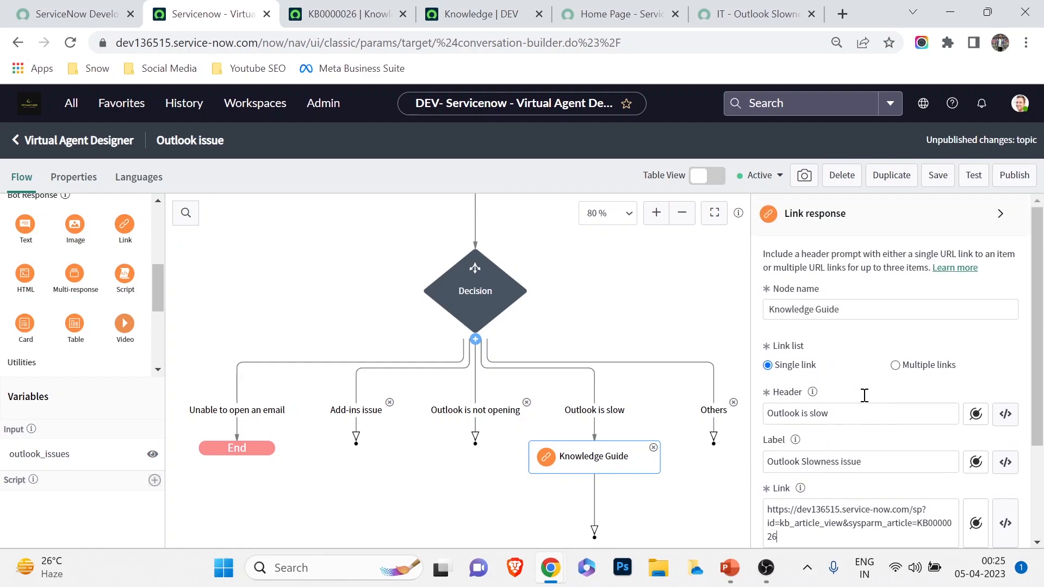
click(936, 173)
Add a Boolean input directly below the Knowledge Guide node in the "Outlook is slow" branch
drag(299, 296, 250, 243)
click(551, 426)
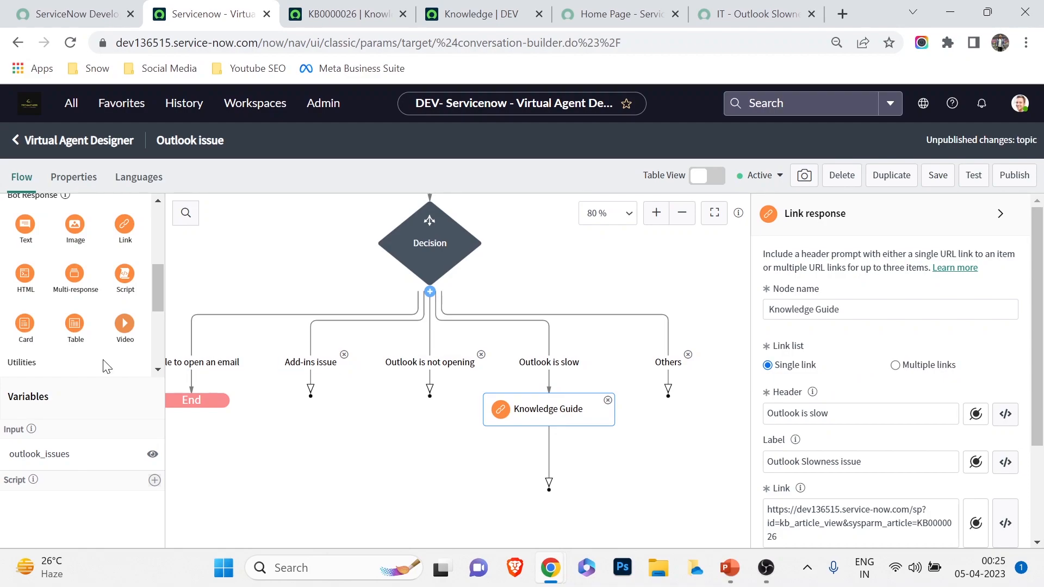
scroll(111, 374, up, 3)
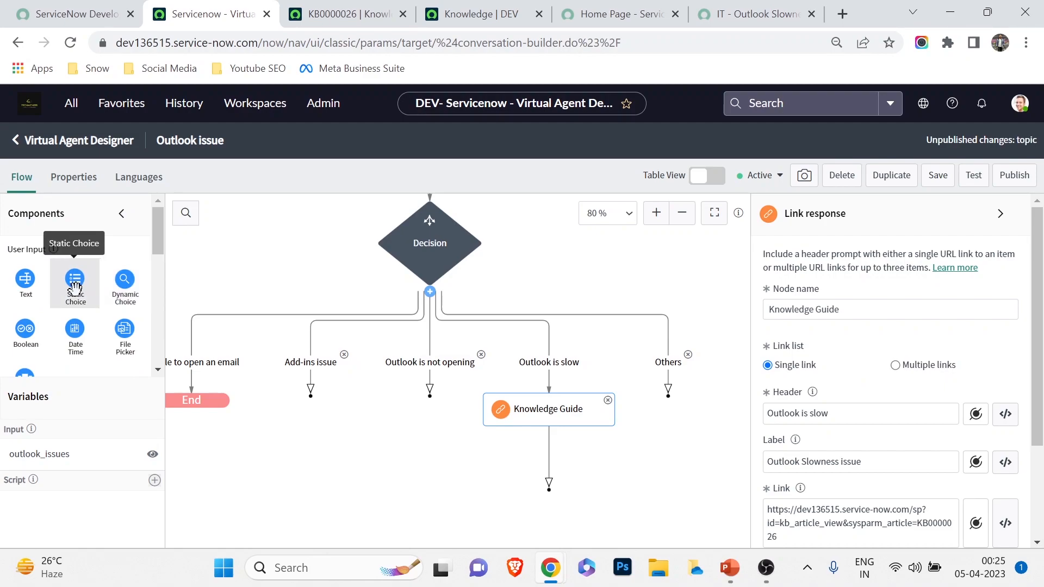
drag(234, 340, 213, 334)
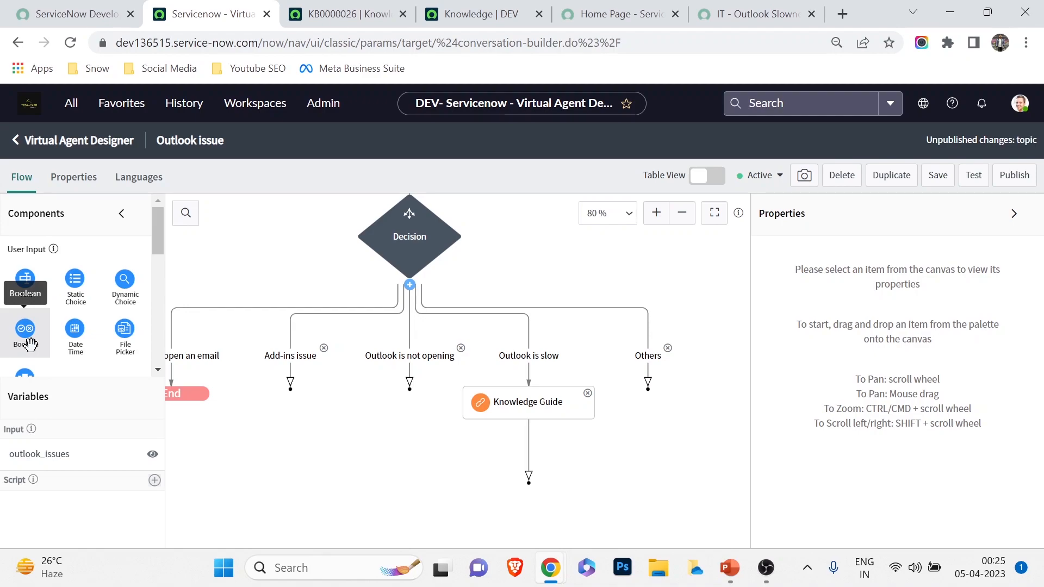
drag(30, 344, 375, 462)
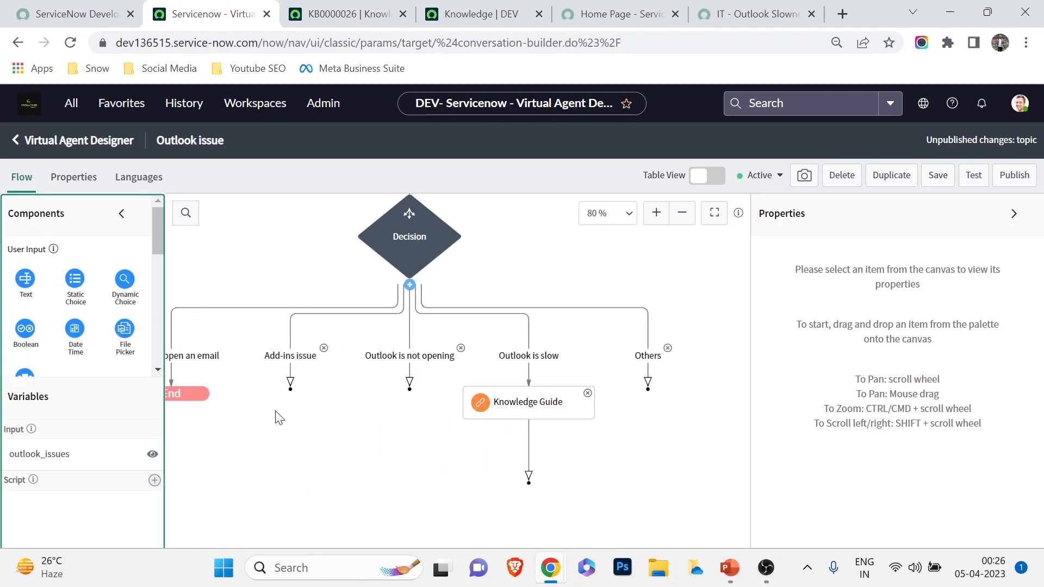
drag(26, 328, 522, 443)
Name the new Boolean input node "Issue solved?"
click(830, 297)
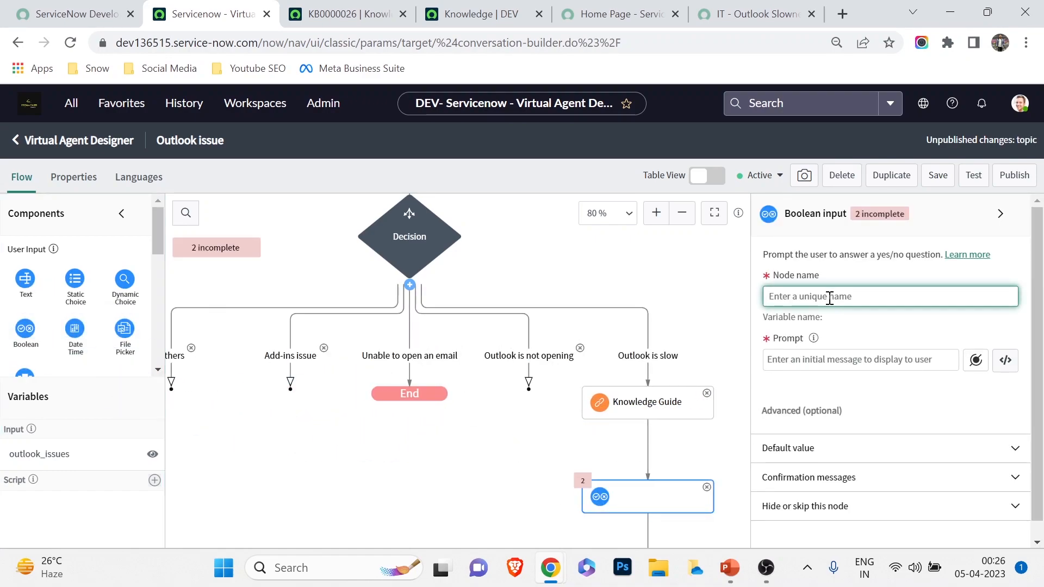
text(Issue solved)
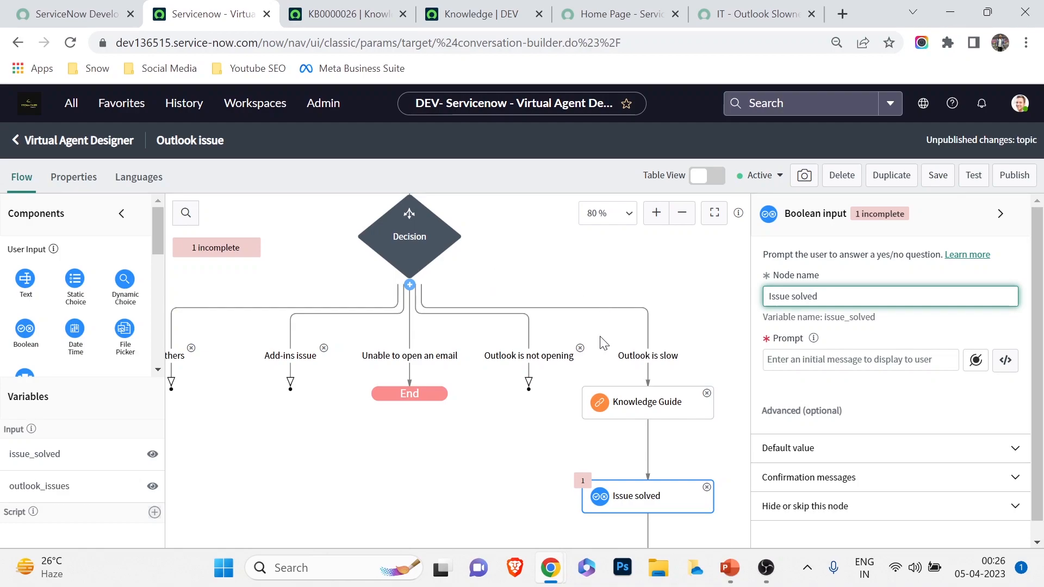
text(?)
click(841, 356)
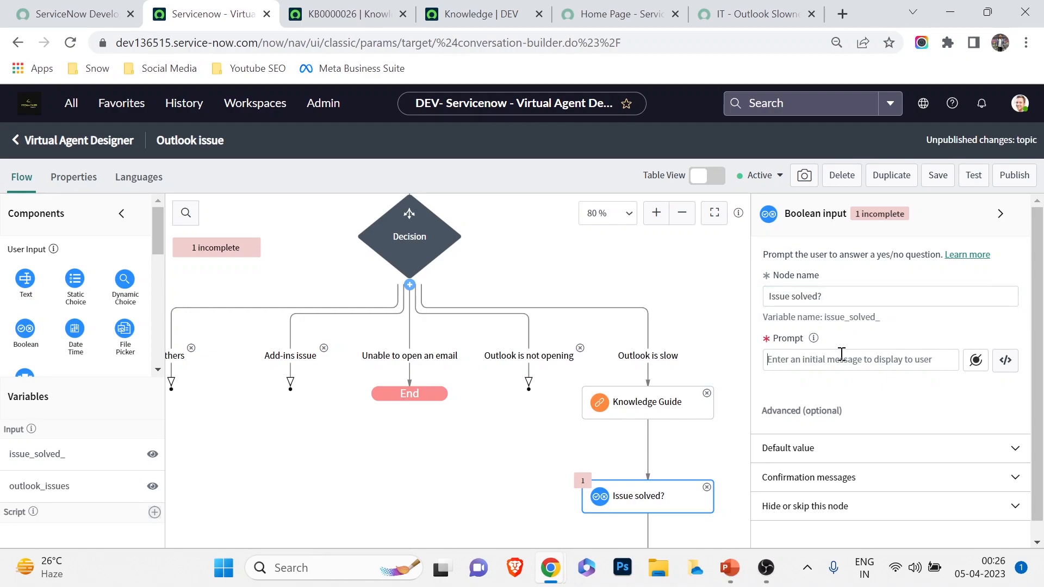
Set the "Issue solved?" node's prompt to "Is this solve your issue?" and save the topic
click(842, 355)
text(Is y)
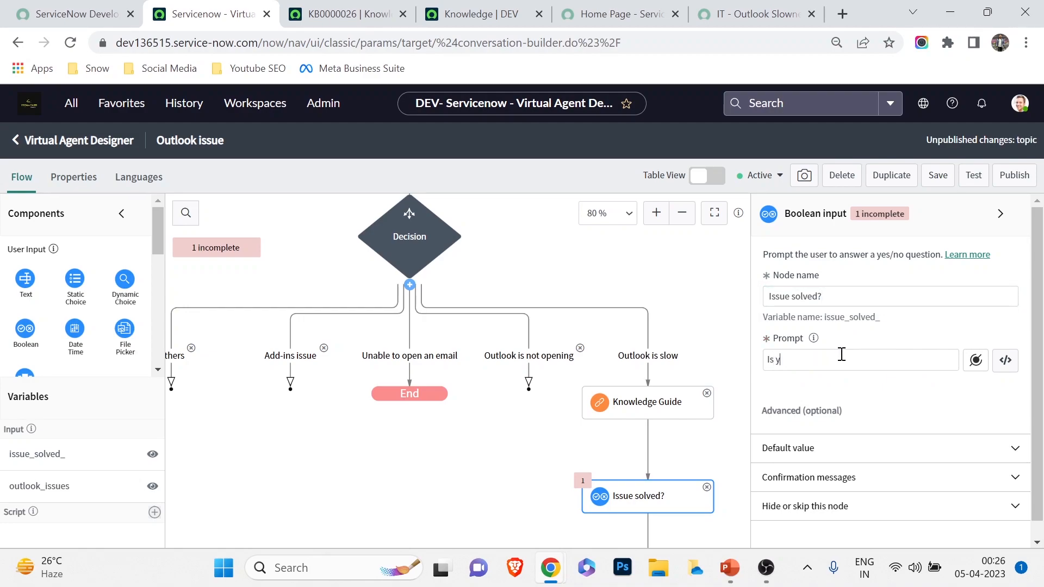
key(BackSpace)
text(this sol)
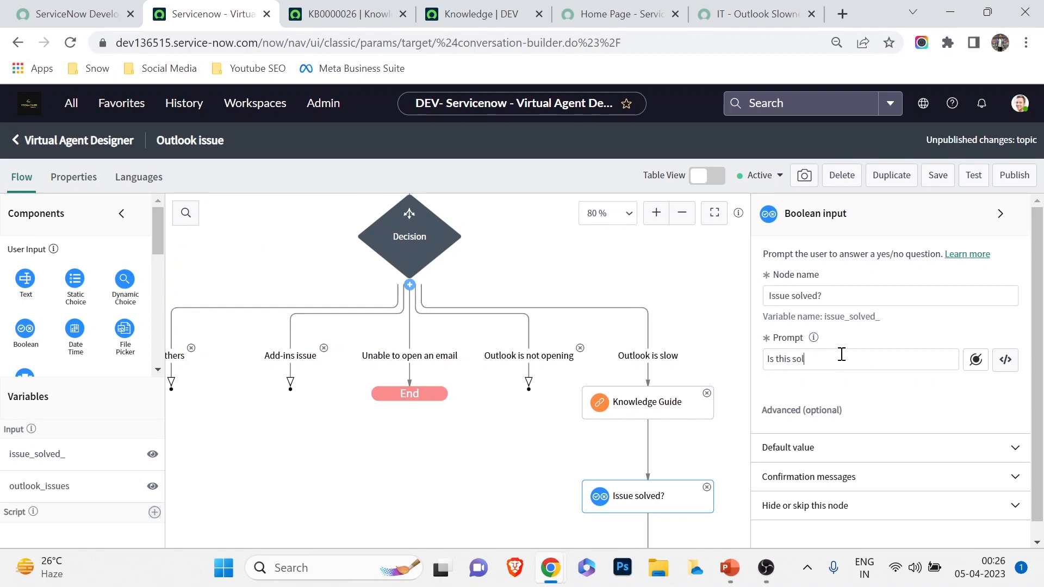
text(ve your issue?)
scroll(840, 397, down, 1)
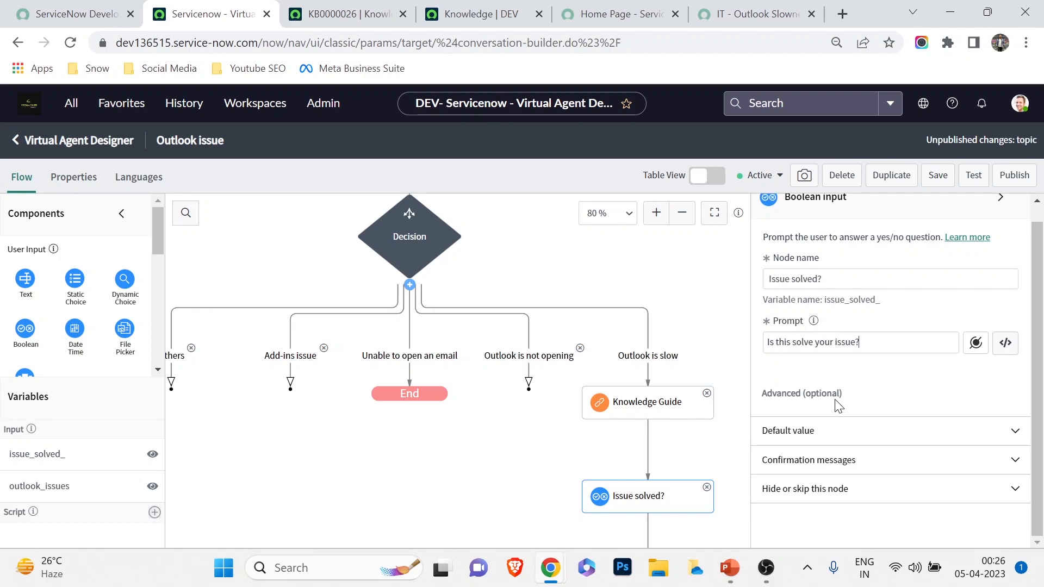
click(947, 177)
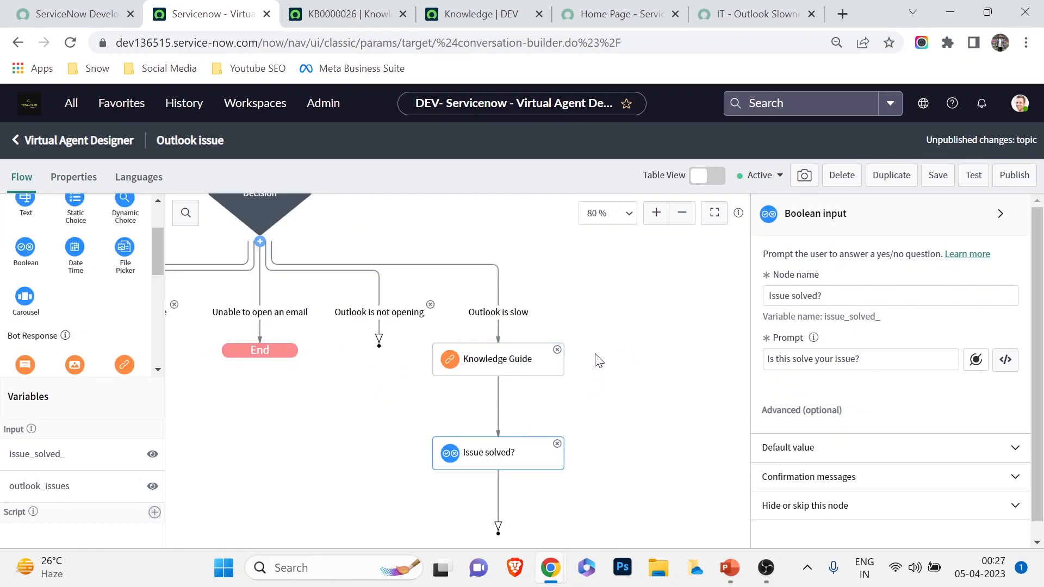
Reorder the browser tabs so the Virtual Agent Designer sits beside the portal home page, and publish the Outlook issue topic
click(678, 4)
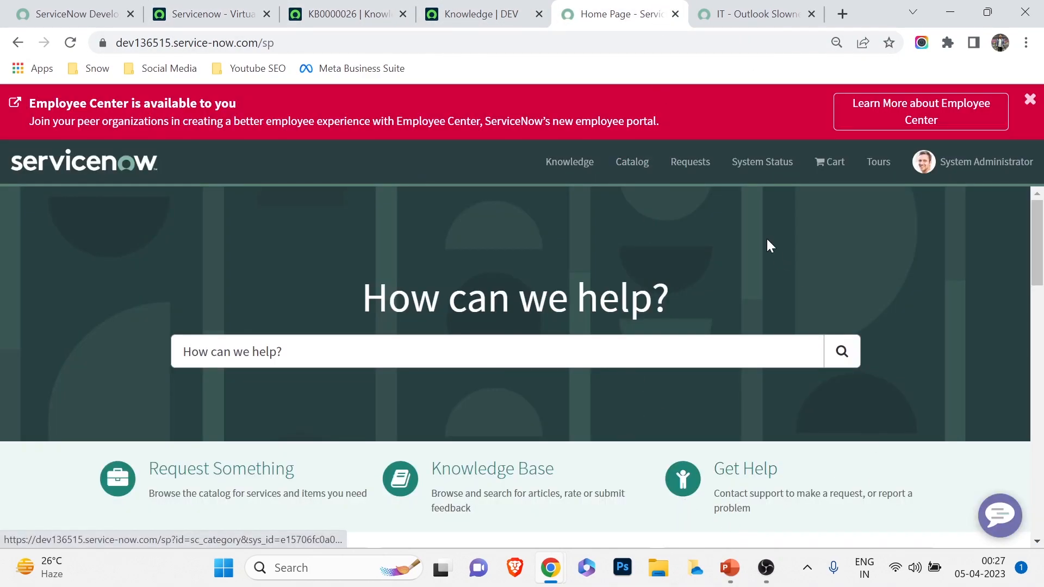
click(741, 6)
click(620, 8)
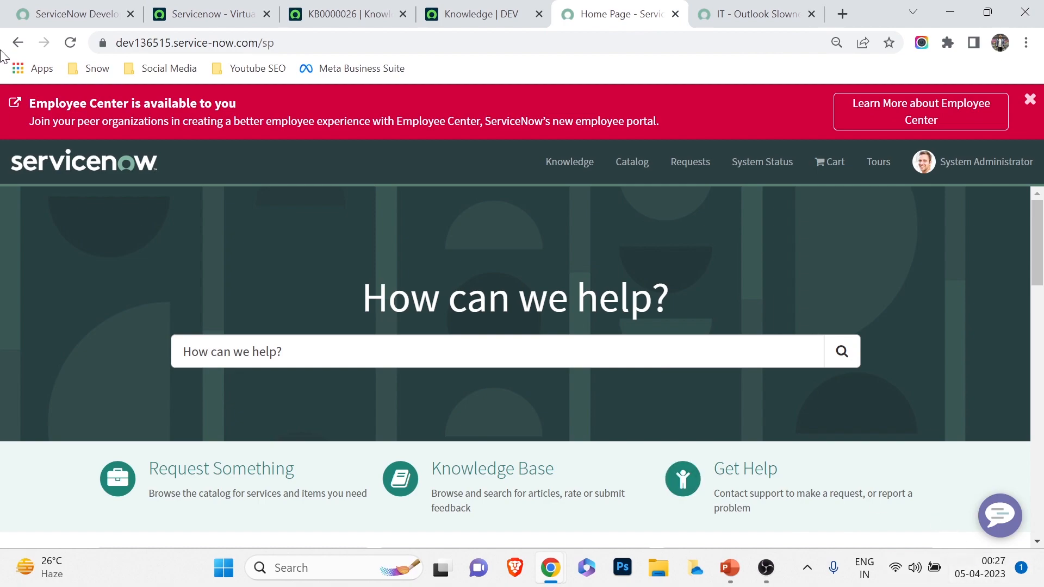
click(467, 10)
click(362, 6)
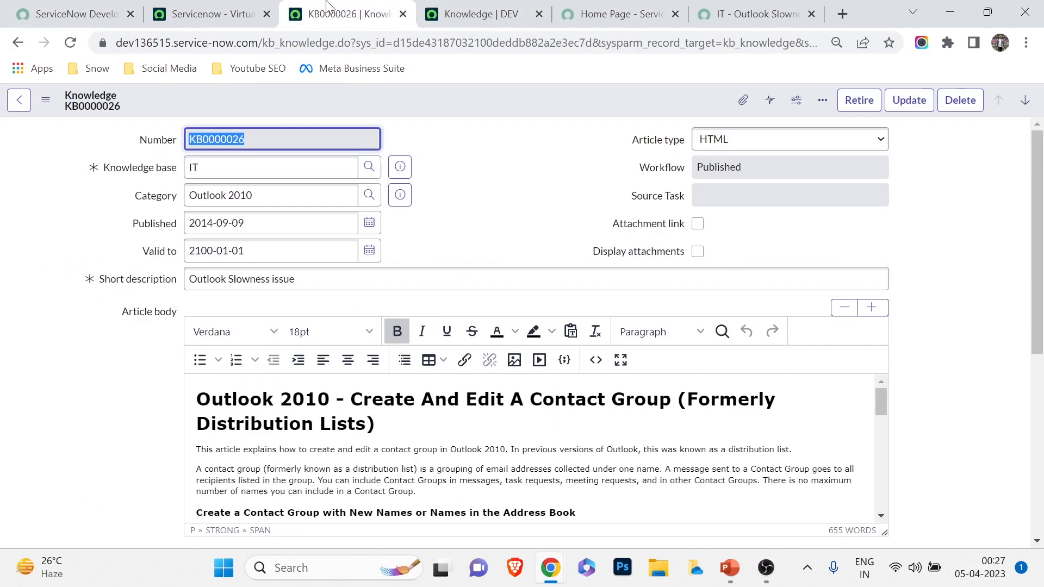
click(233, 9)
drag(248, 12, 473, 7)
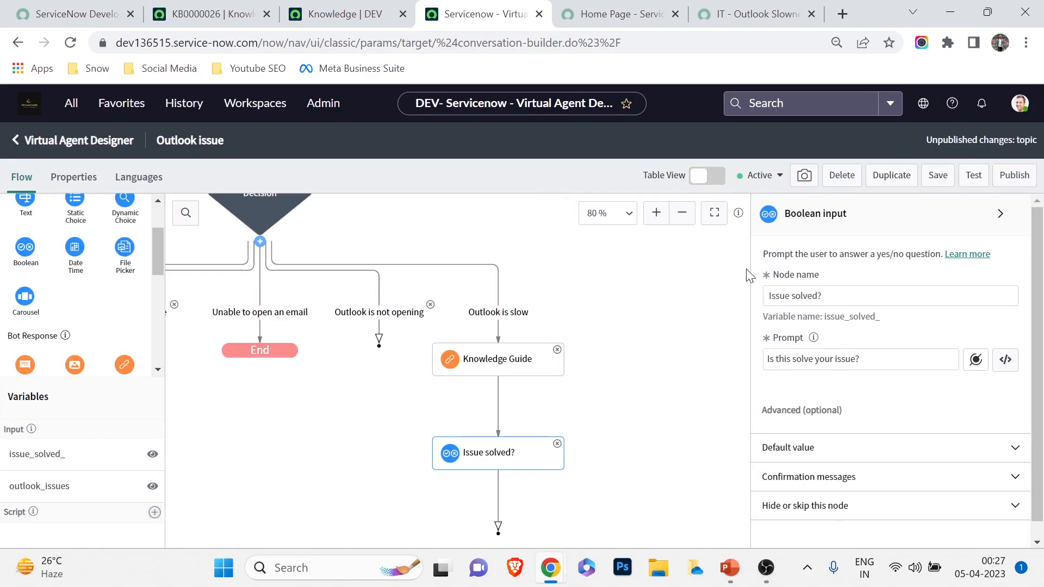
click(1007, 180)
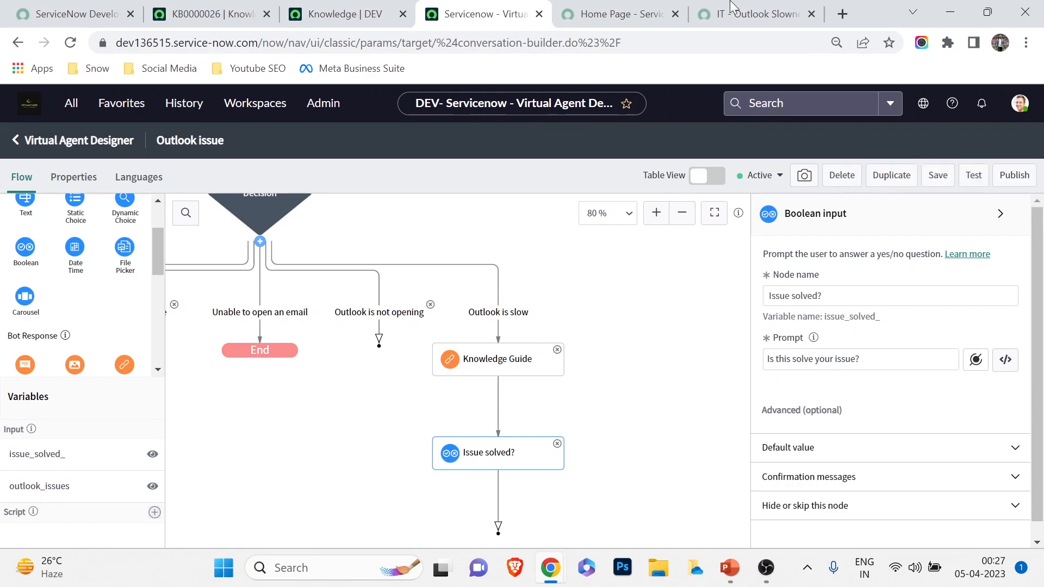
Start a new chat on the service portal, send "Outlook issue" and choose "Outlook is slow" to test the topic
click(620, 14)
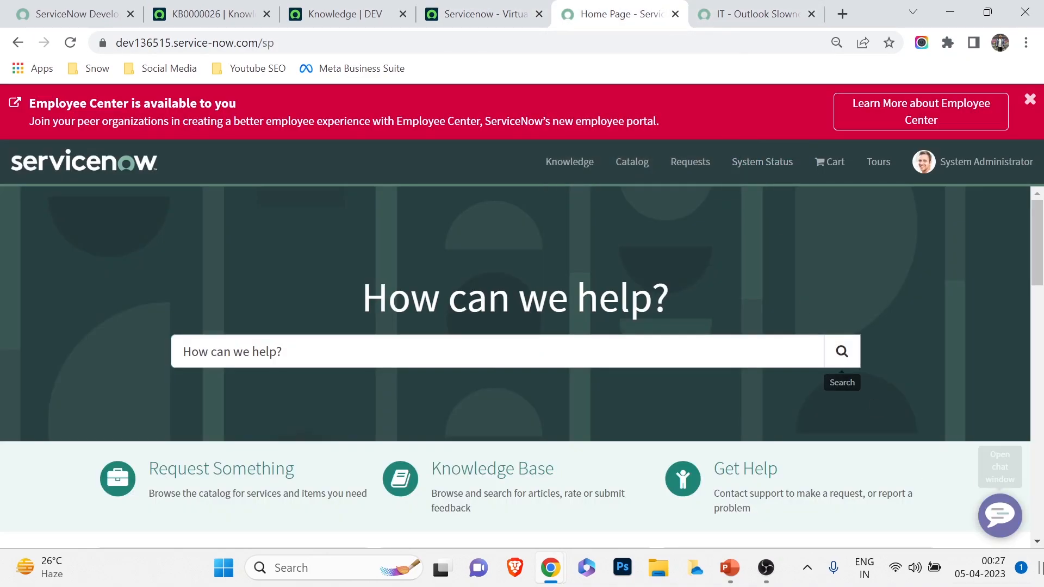
click(999, 514)
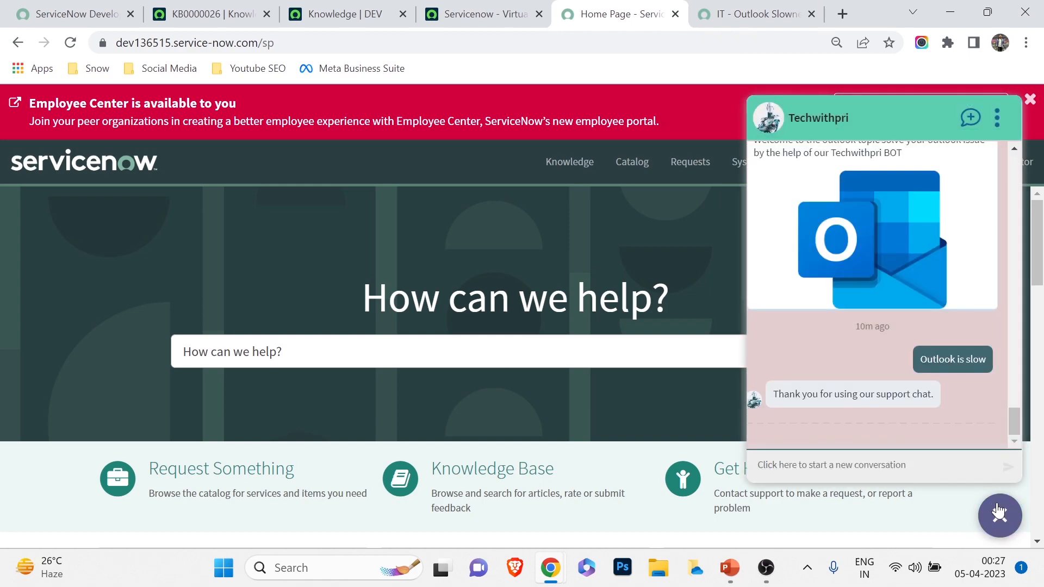
click(879, 465)
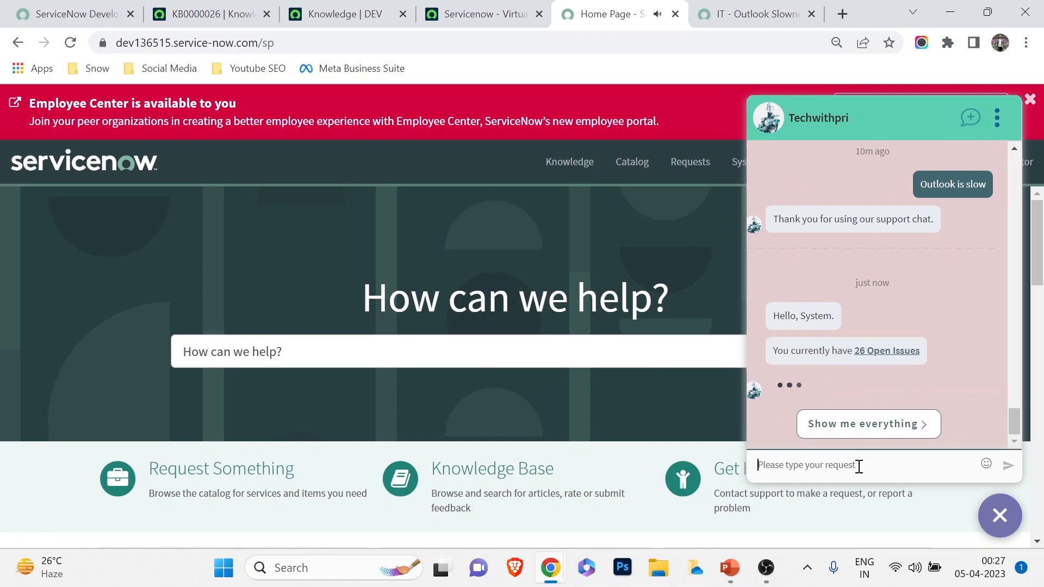
text(Out)
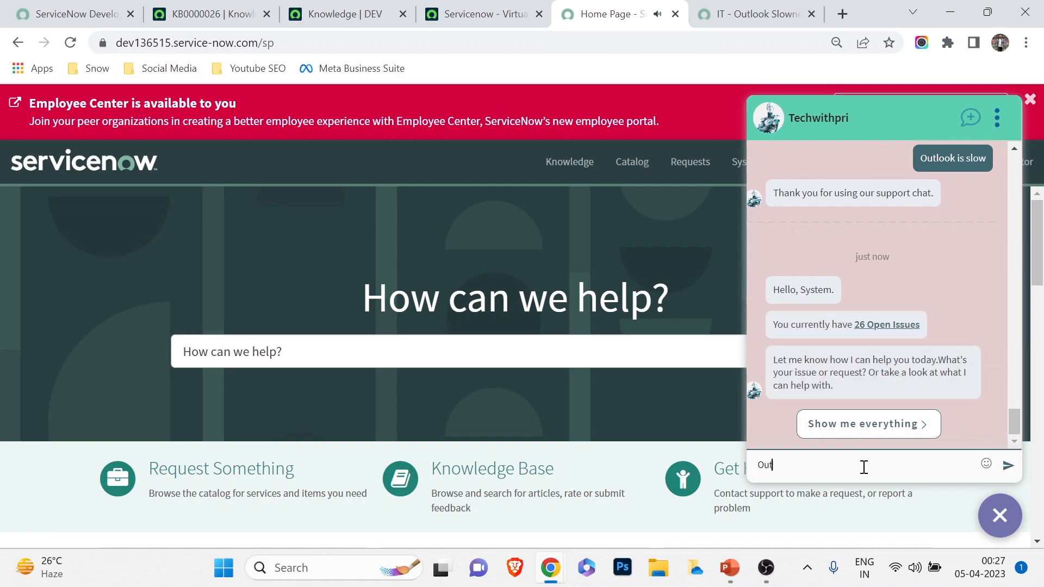
text(look issue)
key(Return)
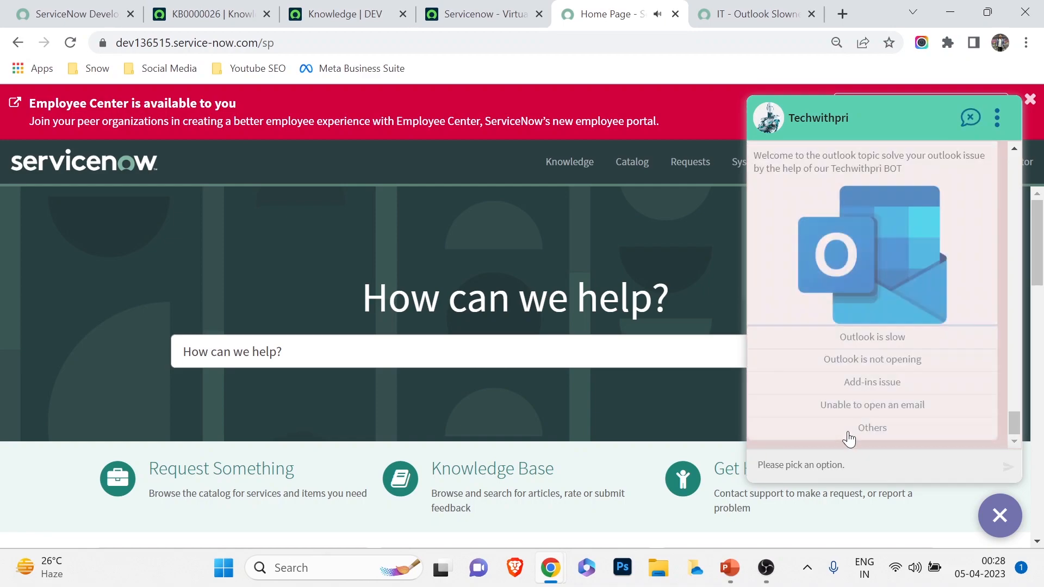
click(815, 341)
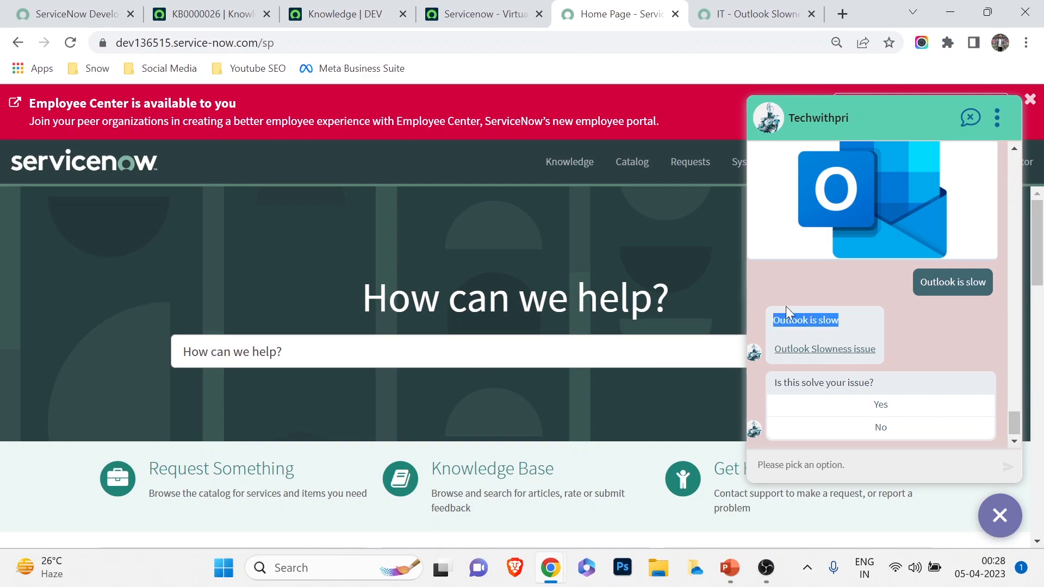
Set the Knowledge Guide node's header to "Please click on the below link to get the steps to solve your outlook issue quickly :" and publish the topic
click(484, 14)
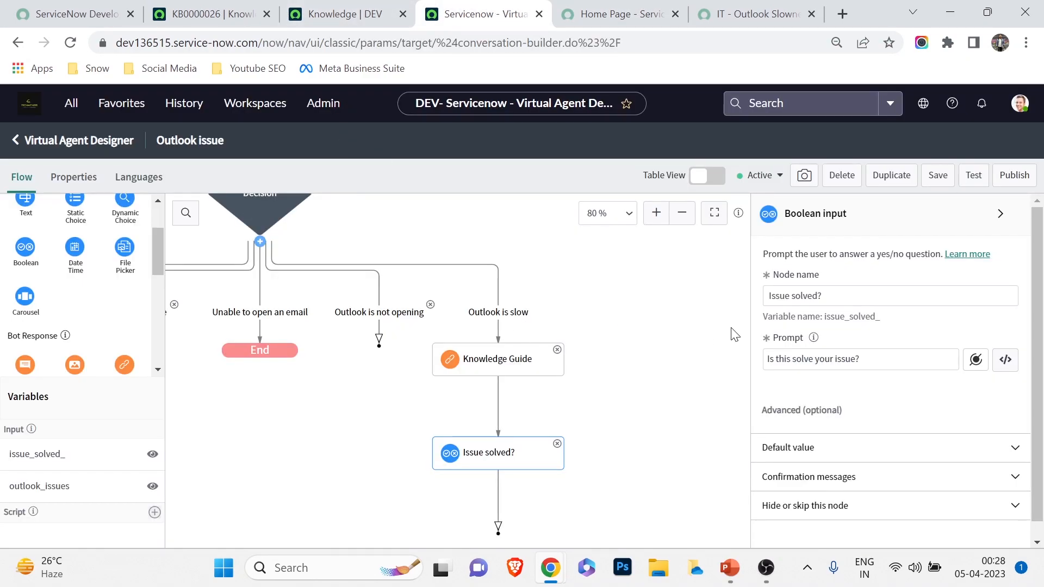
click(497, 359)
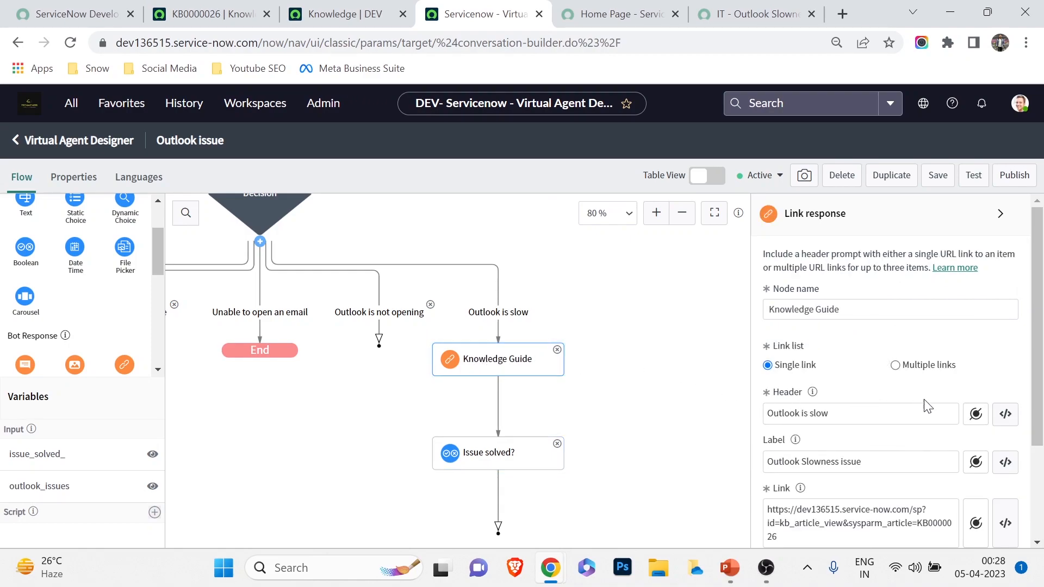
scroll(869, 372, down, 2)
triple_click(831, 325)
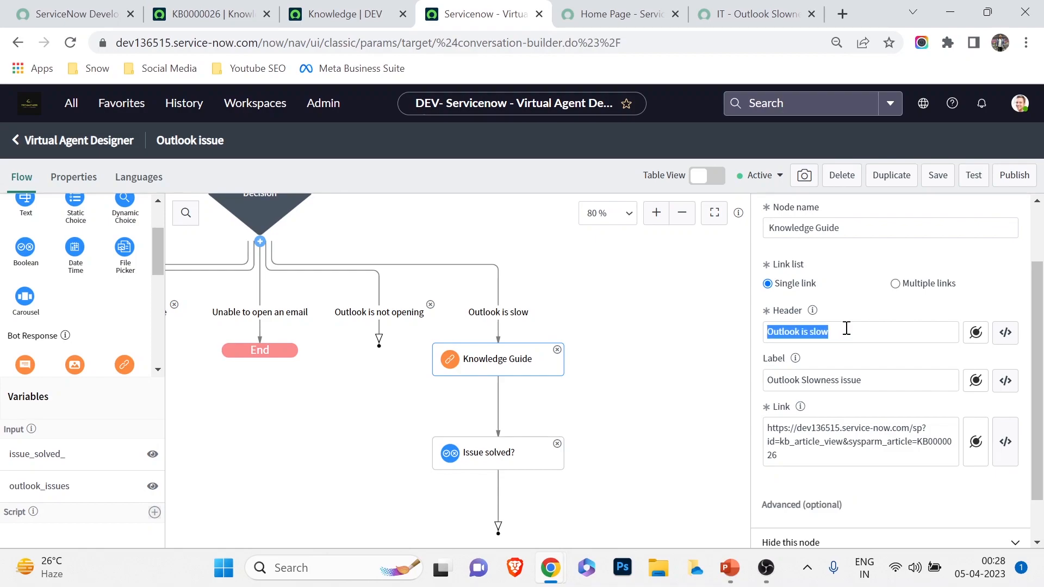
text(P)
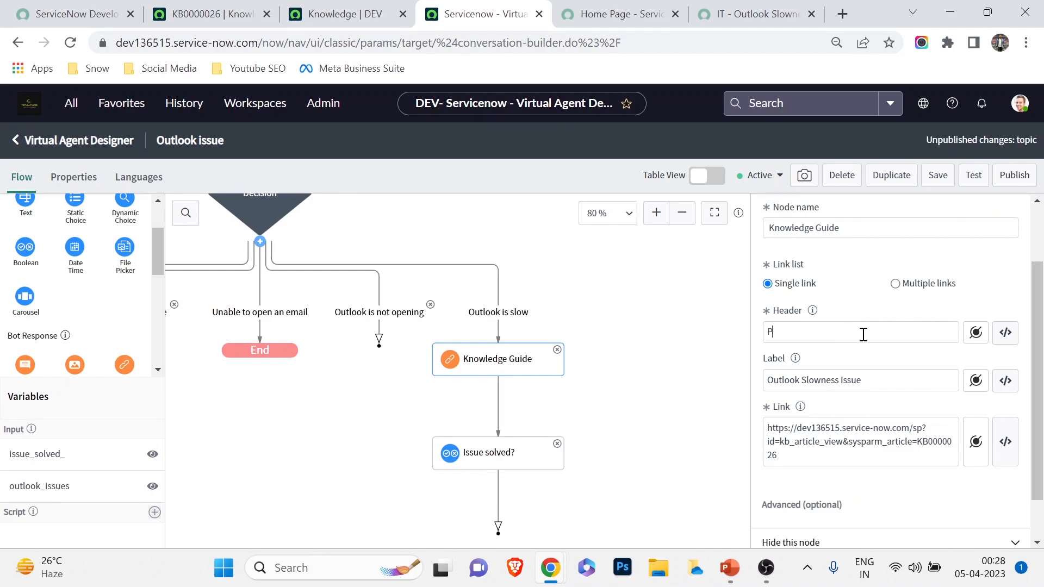
text(leas)
key(BackSpace)
key(BackSpace)
key(BackSpace)
key(BackSpace)
key(BackSpace)
key(BackSpace)
key(BackSpace)
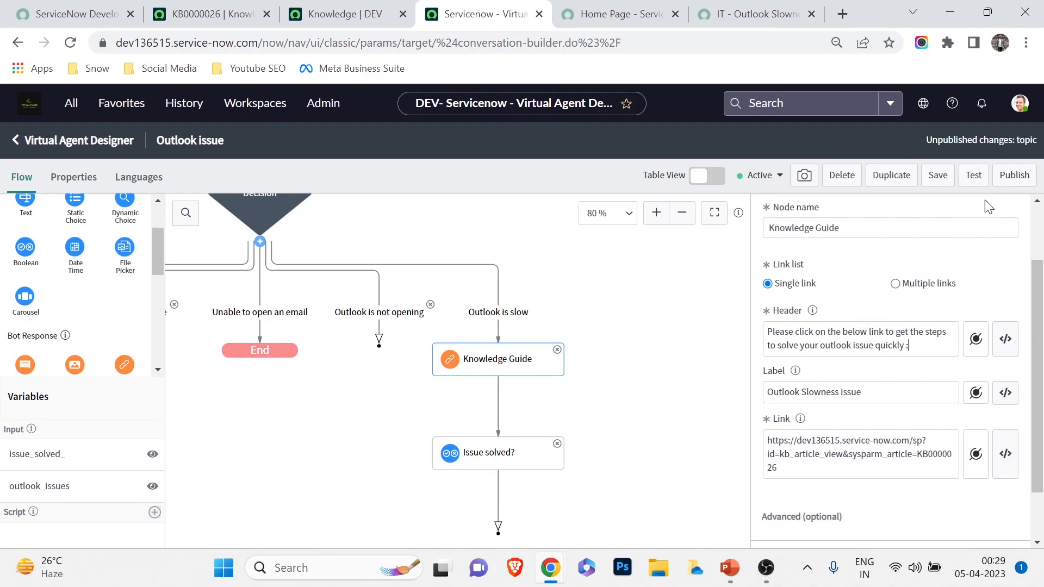
click(1010, 182)
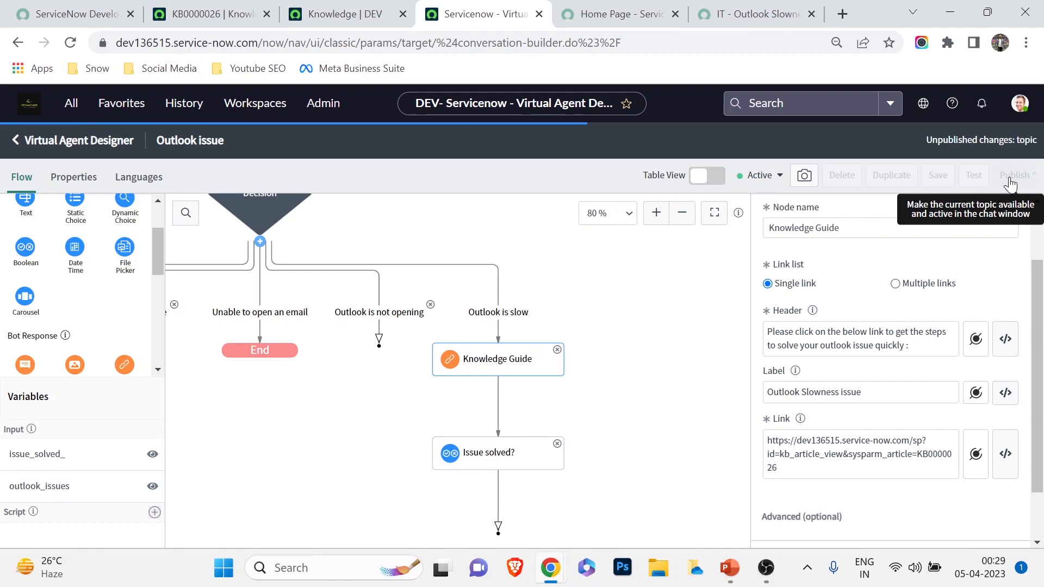
Restart the portal chat, reopen the Outlook issue topic and choose "Outlook is slow" to check the new header
key(ctrl+Tab)
click(969, 116)
click(842, 333)
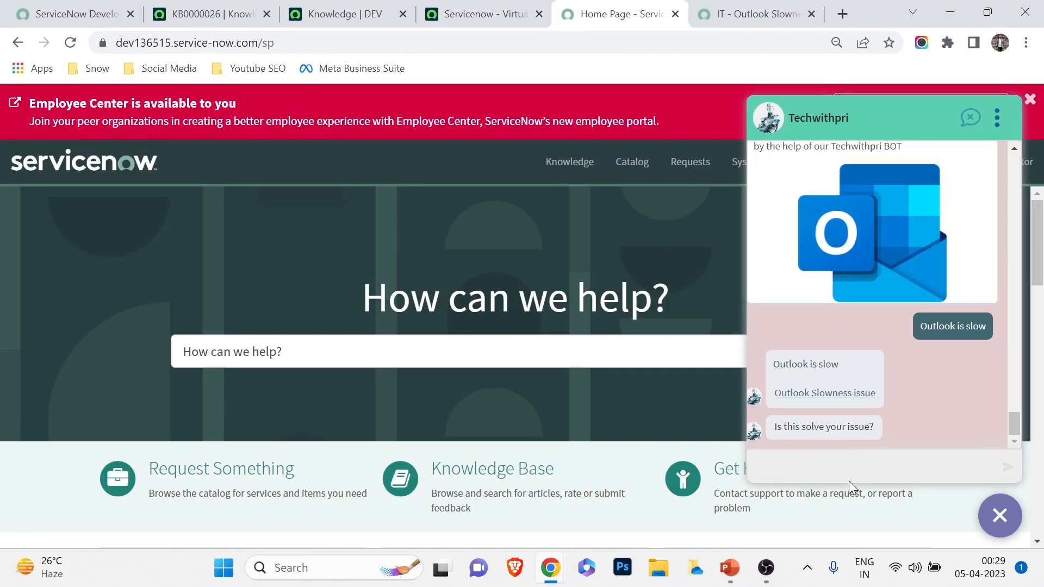
click(846, 423)
click(795, 218)
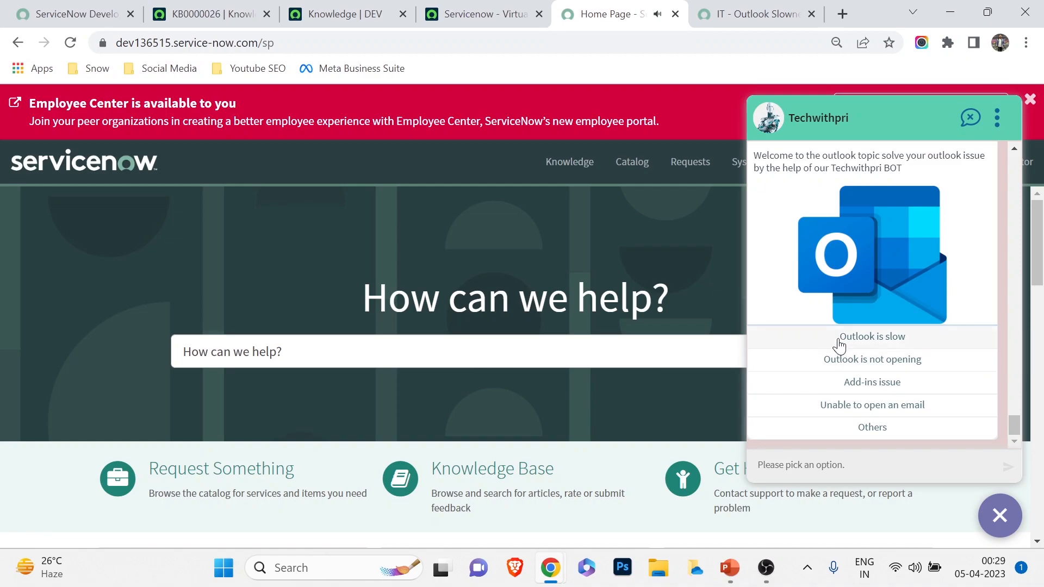
click(838, 338)
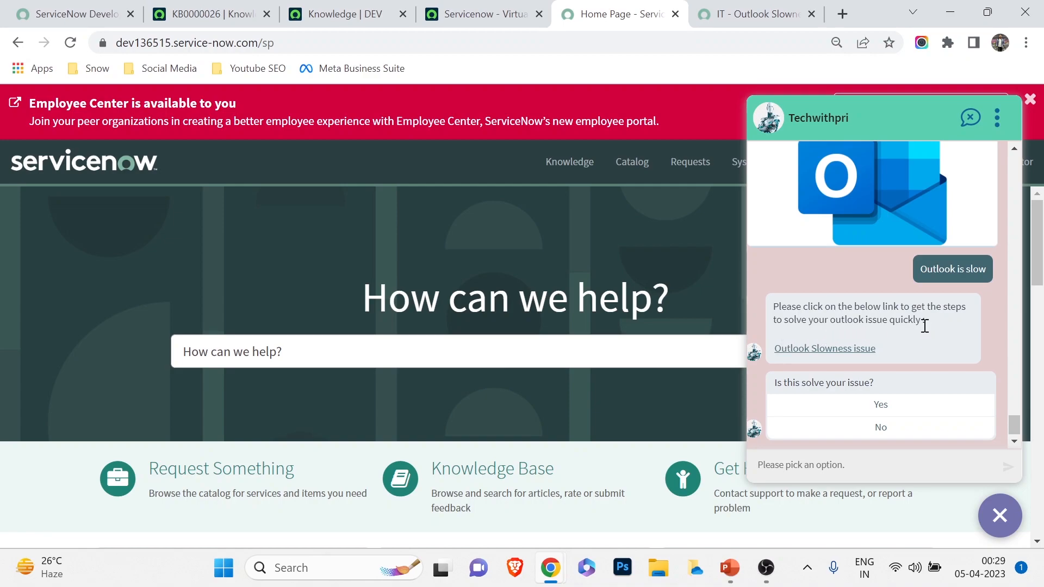
Open the "Outlook Slowness issue" article from the chat, look through it, and answer No to "Is this solve your issue?"
click(812, 349)
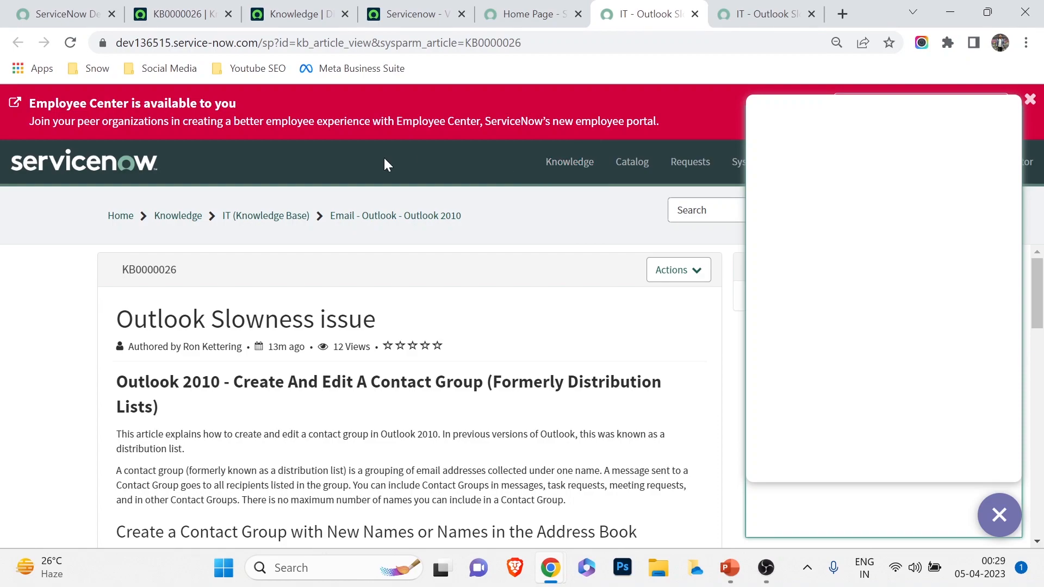
scroll(408, 368, down, 5)
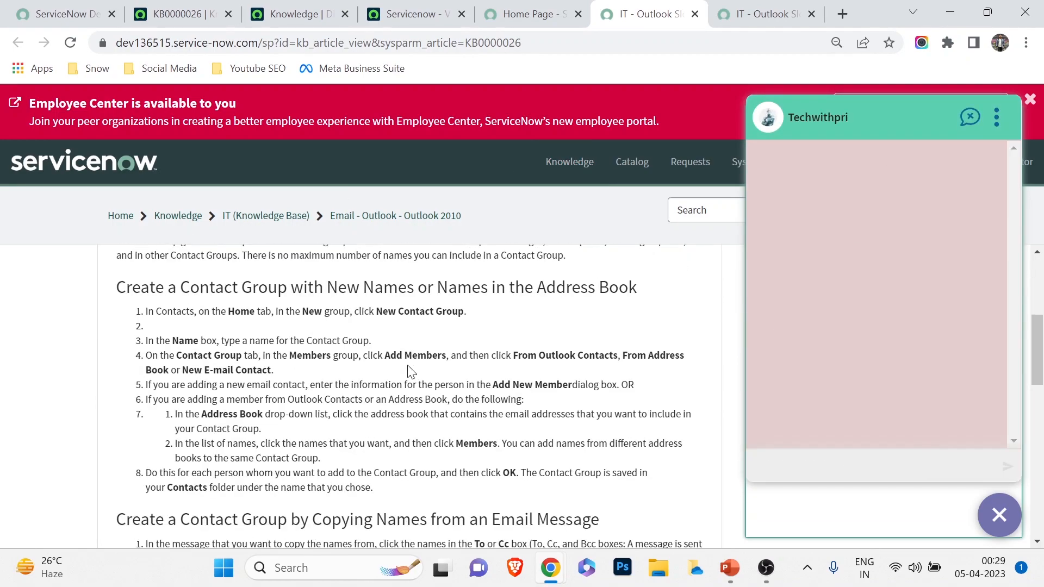
scroll(408, 368, up, 4)
scroll(405, 346, down, 3)
scroll(381, 337, up, 4)
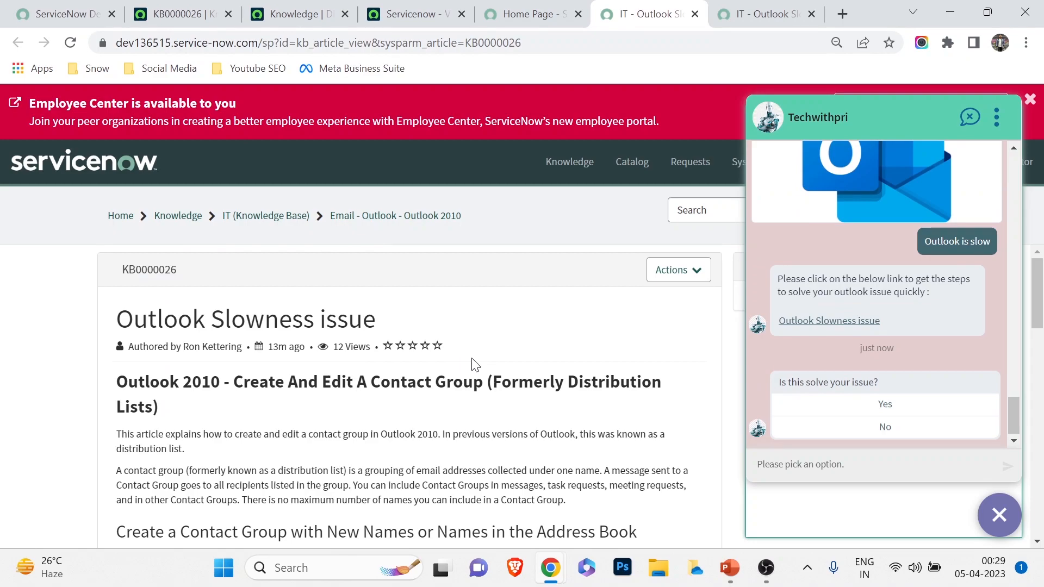
scroll(472, 365, down, 1)
scroll(462, 364, down, 3)
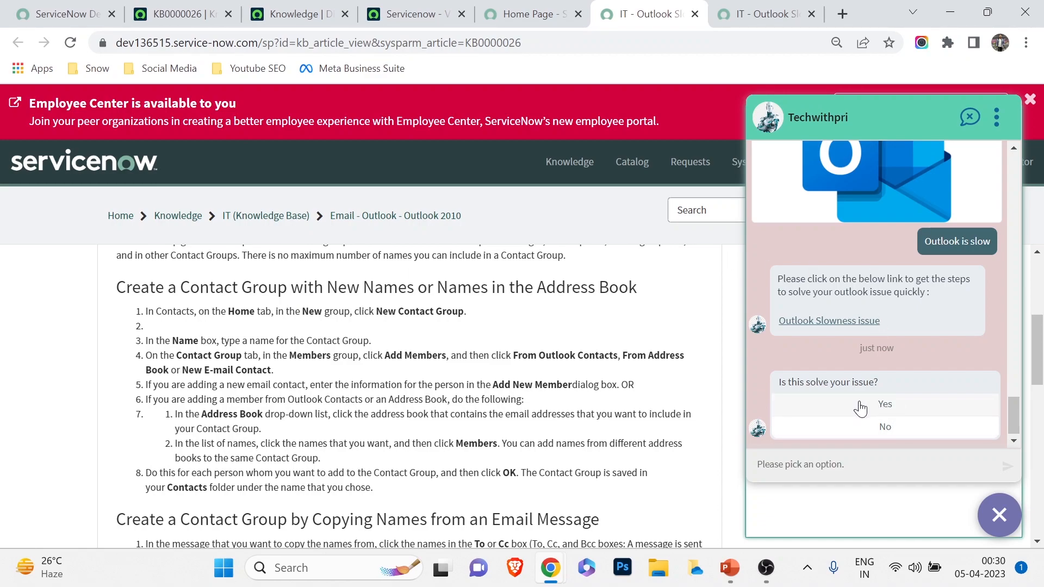
click(888, 423)
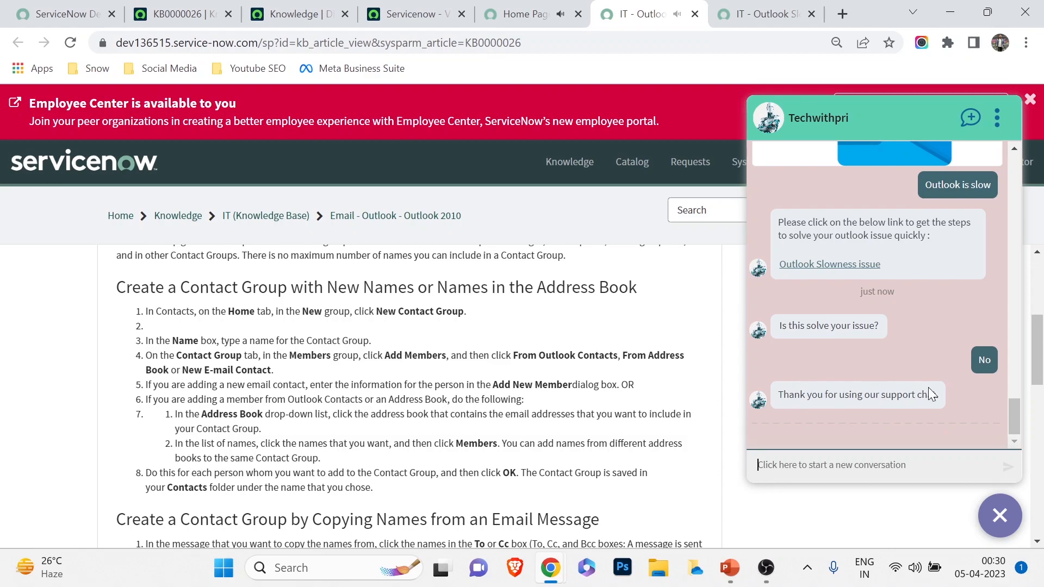
Return to the Outlook issue topic, place a Decision directly below "Issue solved?" and add another branch to it
click(546, 7)
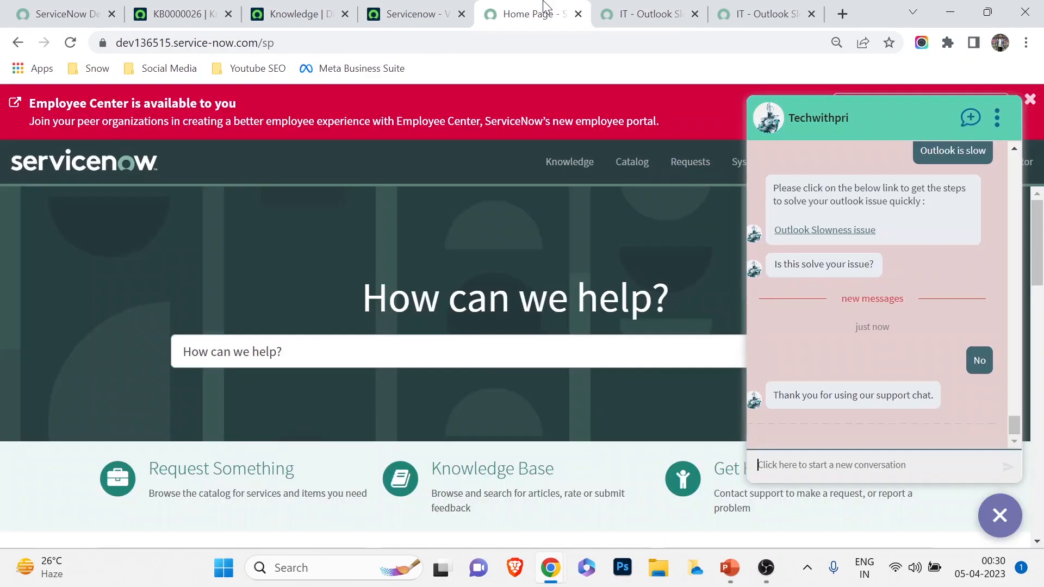
click(180, 12)
click(387, 7)
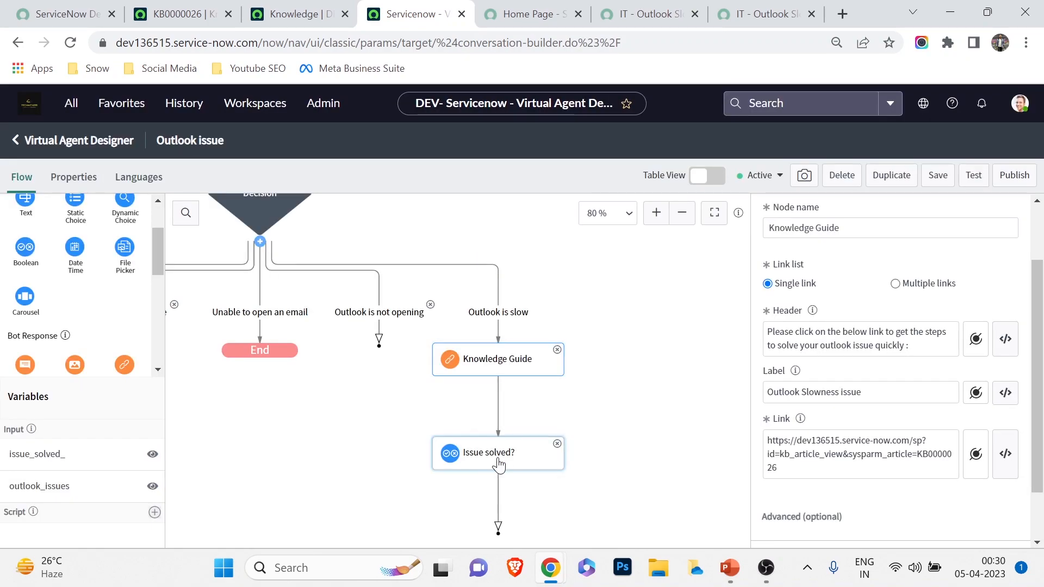
scroll(611, 422, down, 2)
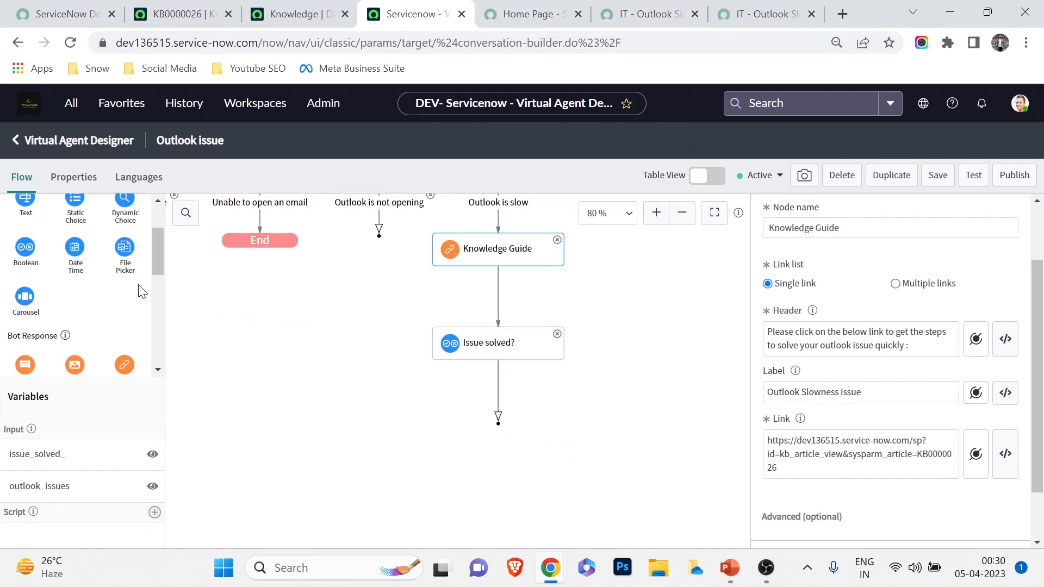
scroll(122, 310, down, 3)
scroll(121, 309, down, 3)
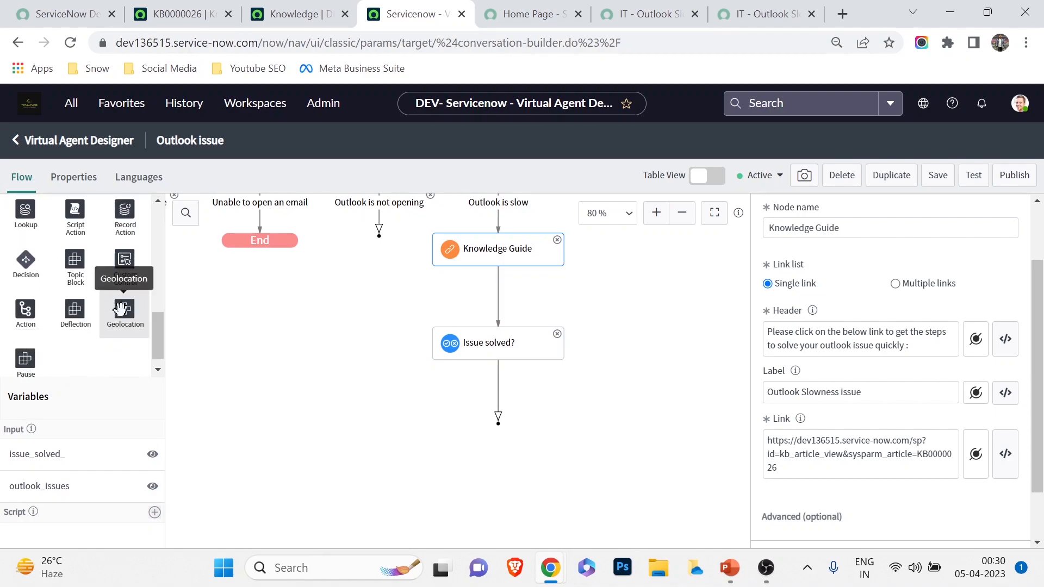
drag(26, 257, 497, 389)
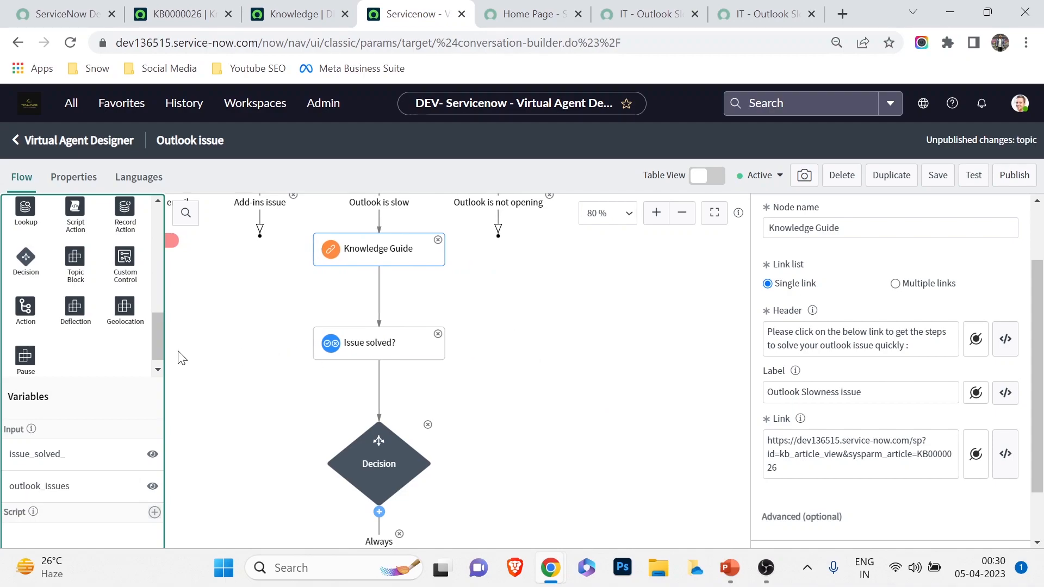
click(380, 512)
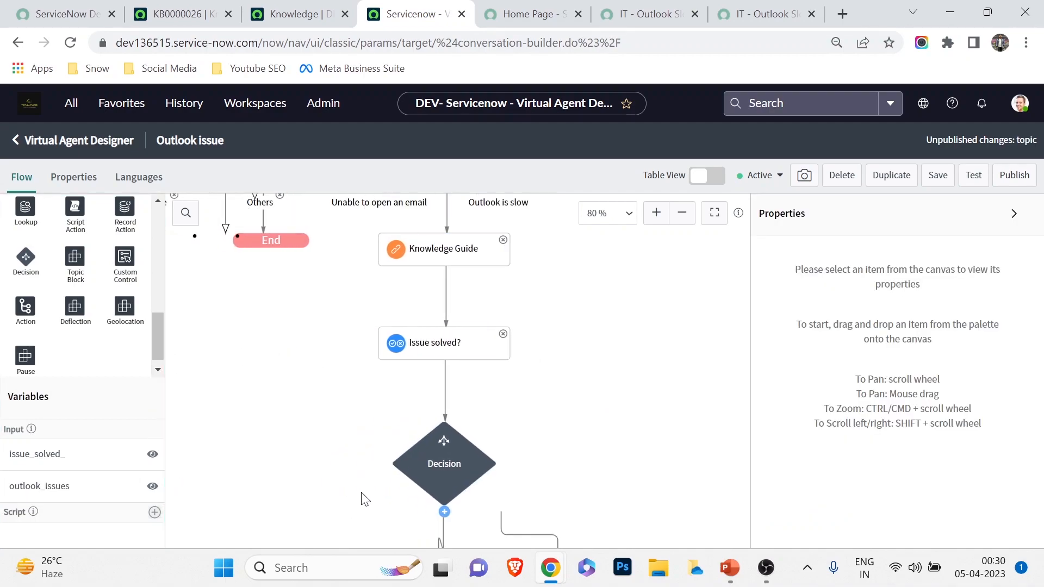
Rename the two branches of the Decision below "Issue solved?" as Yes and No
drag(374, 480, 343, 310)
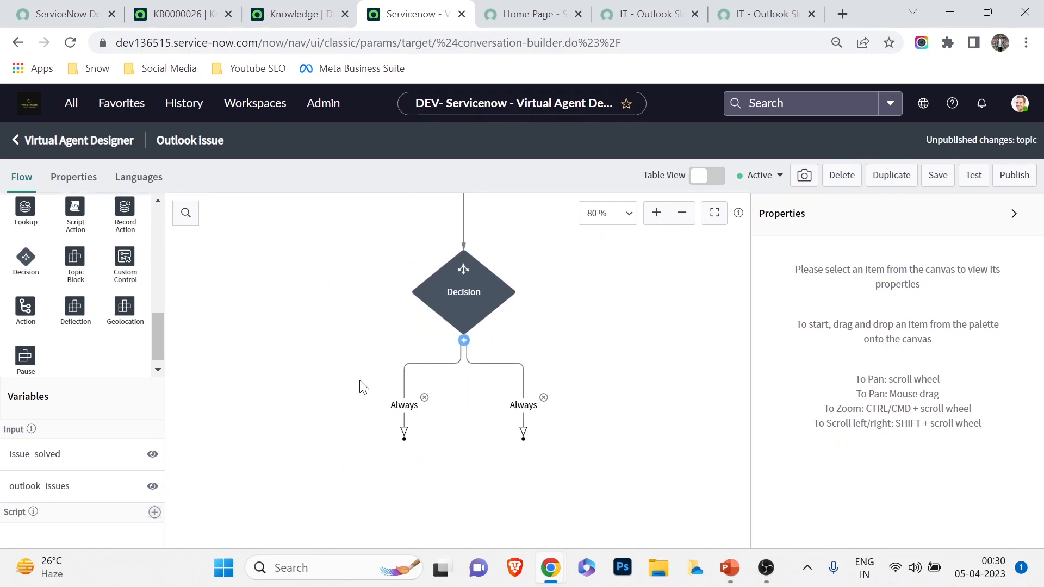
click(406, 412)
scroll(585, 362, up, 4)
scroll(589, 363, down, 2)
scroll(589, 363, down, 2)
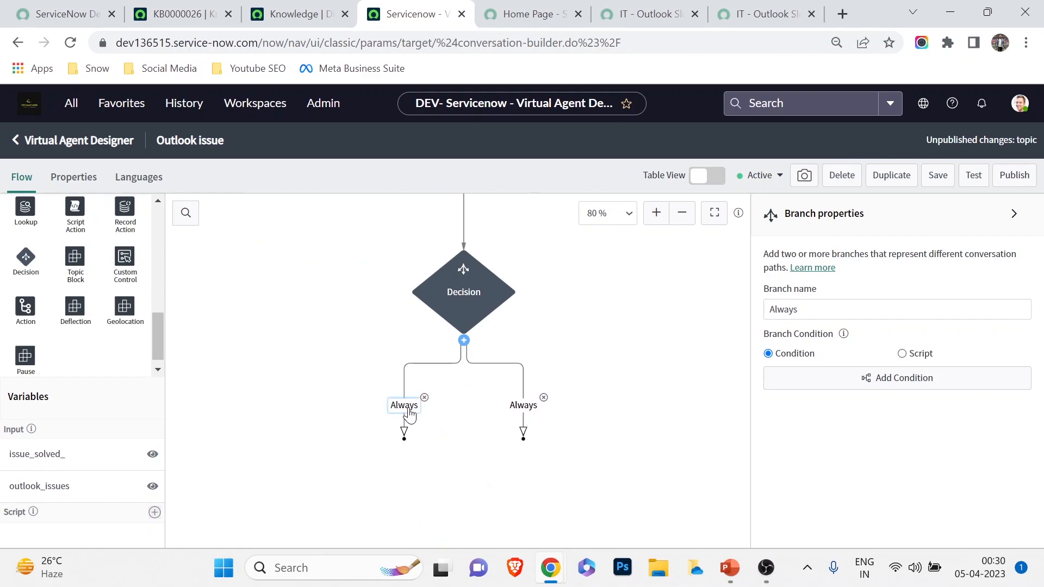
double_click(785, 311)
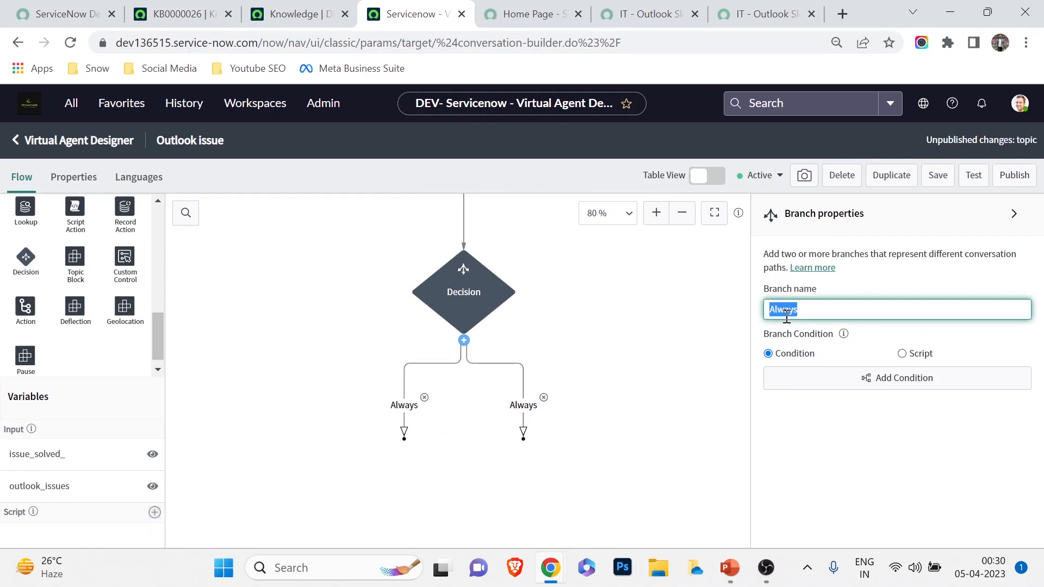
text(Yes)
click(512, 409)
click(856, 316)
key(ctrl+a)
text(No)
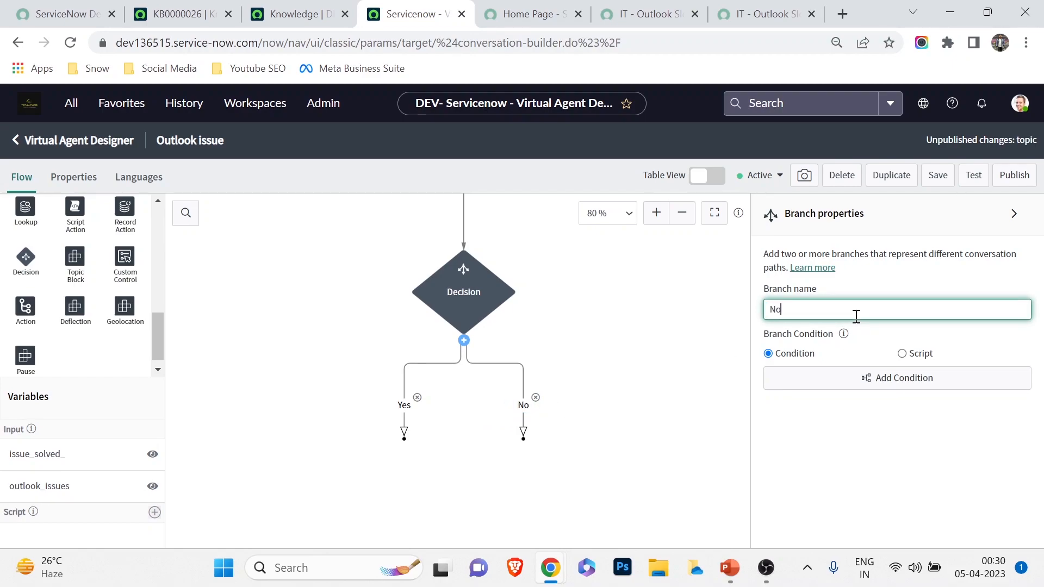
click(544, 426)
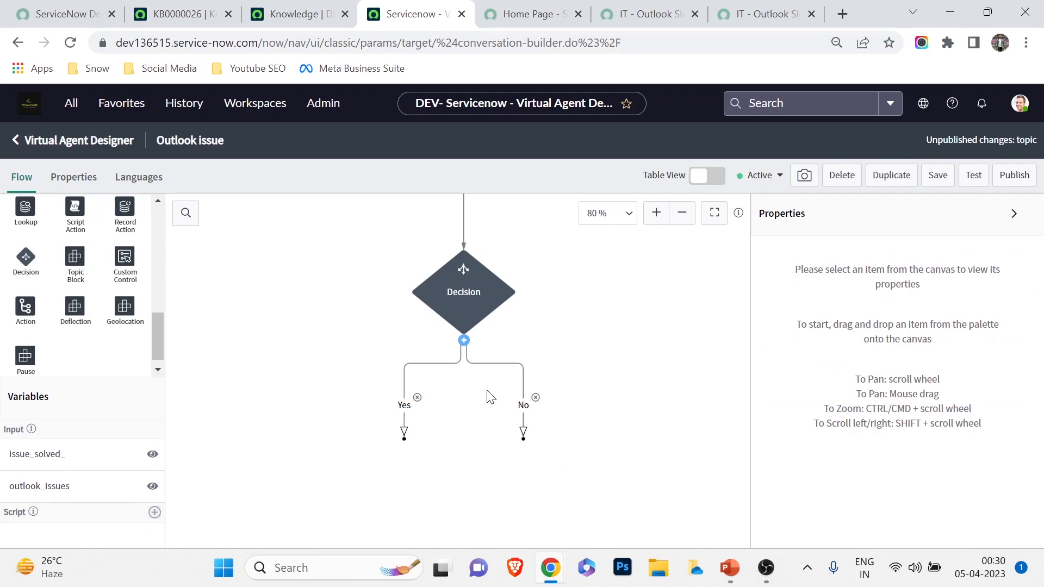
Add and save a condition on the Yes branch requiring Issue Solved? to be true
click(404, 414)
scroll(602, 326, up, 2)
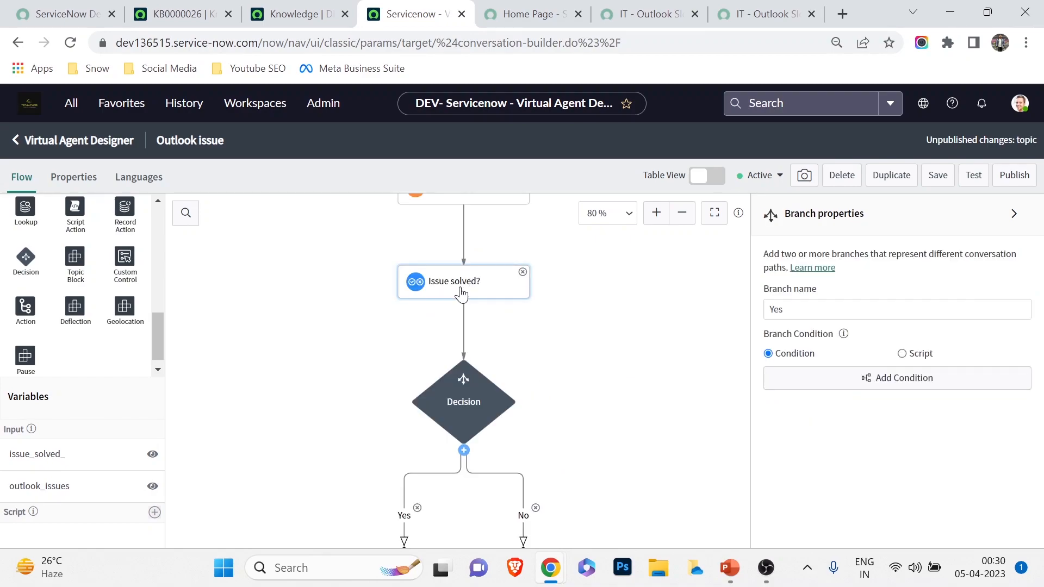
click(526, 290)
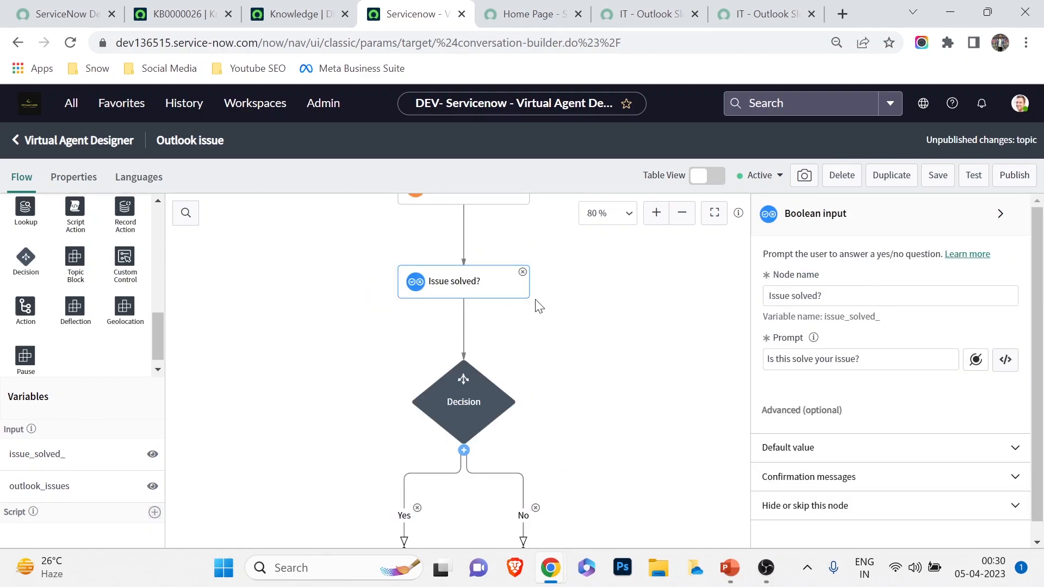
scroll(547, 304, down, 4)
click(404, 296)
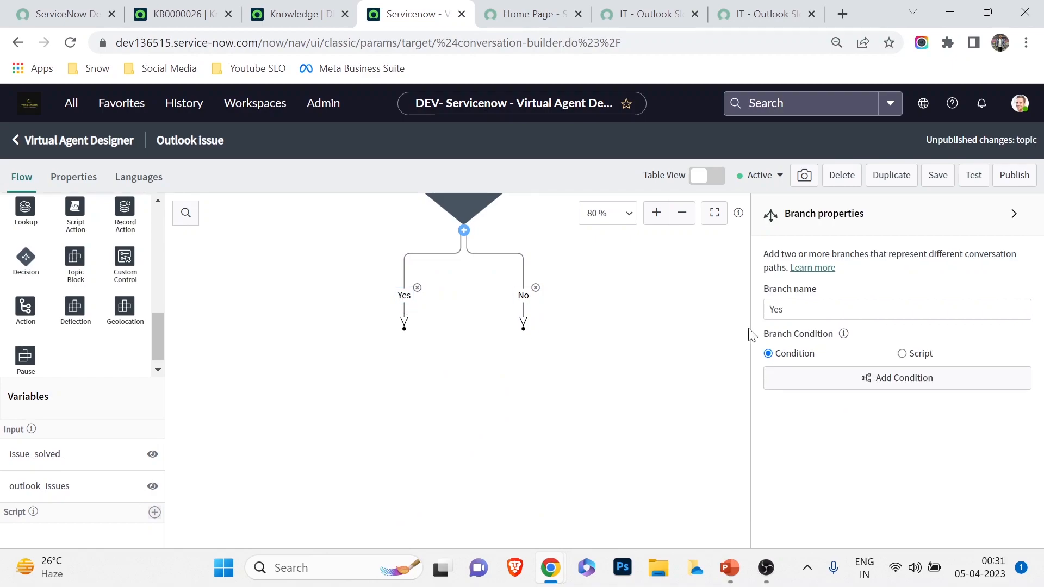
click(843, 377)
click(251, 231)
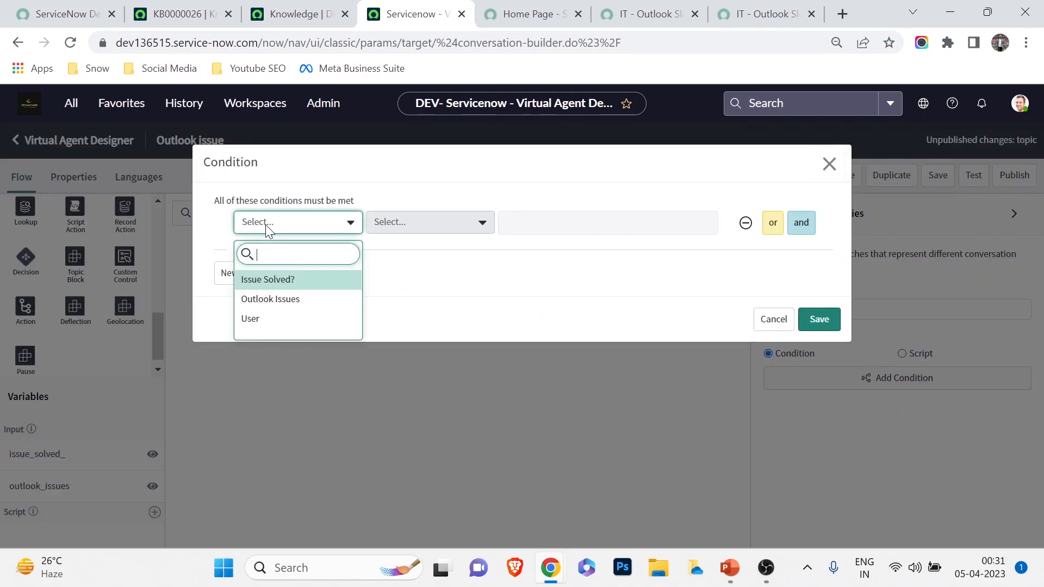
click(282, 284)
click(506, 223)
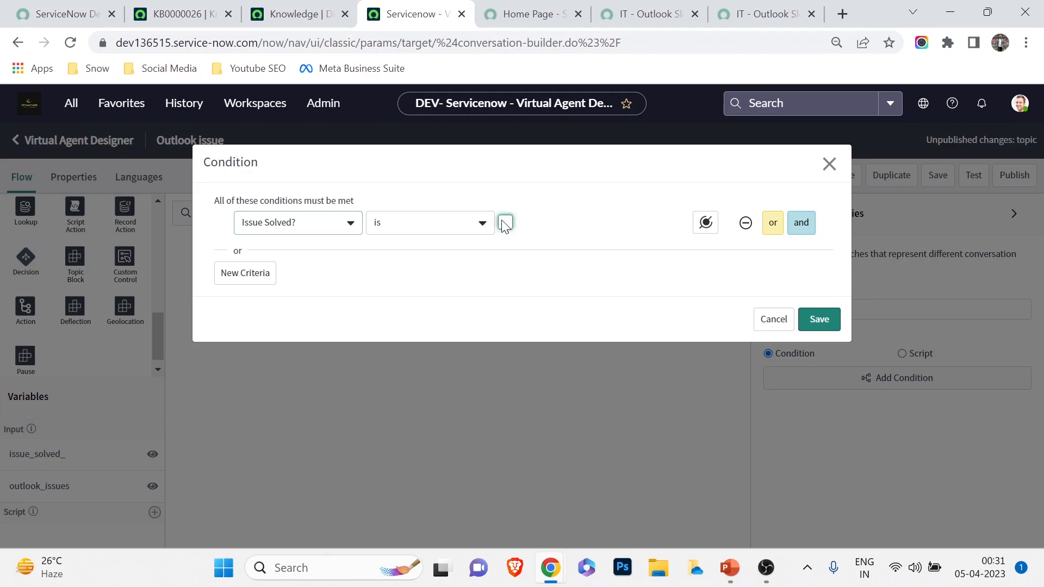
click(819, 320)
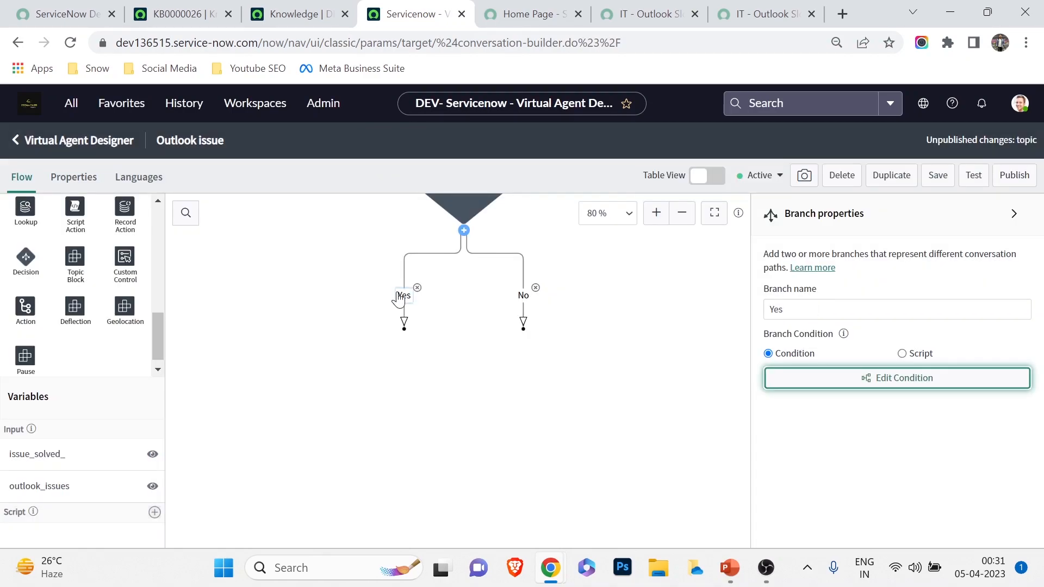
Add and save a condition on the No branch requiring Issue Solved? to be false
click(524, 308)
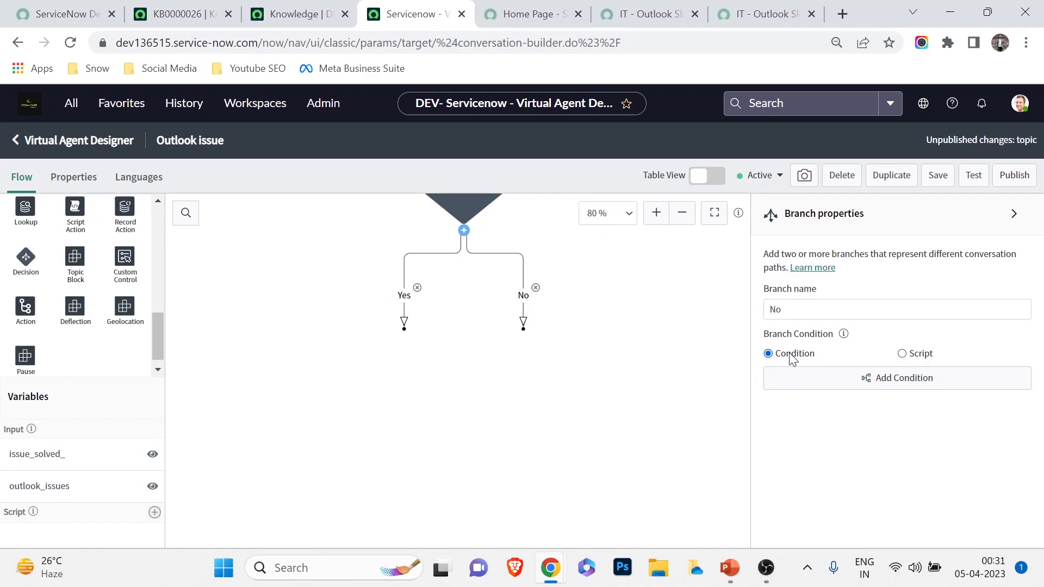
click(798, 382)
click(289, 227)
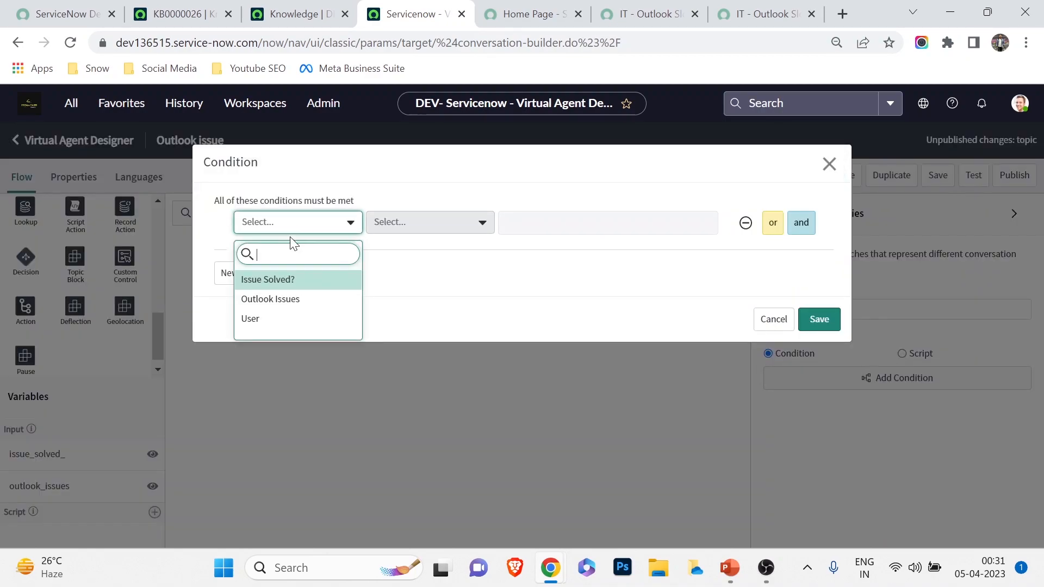
click(289, 284)
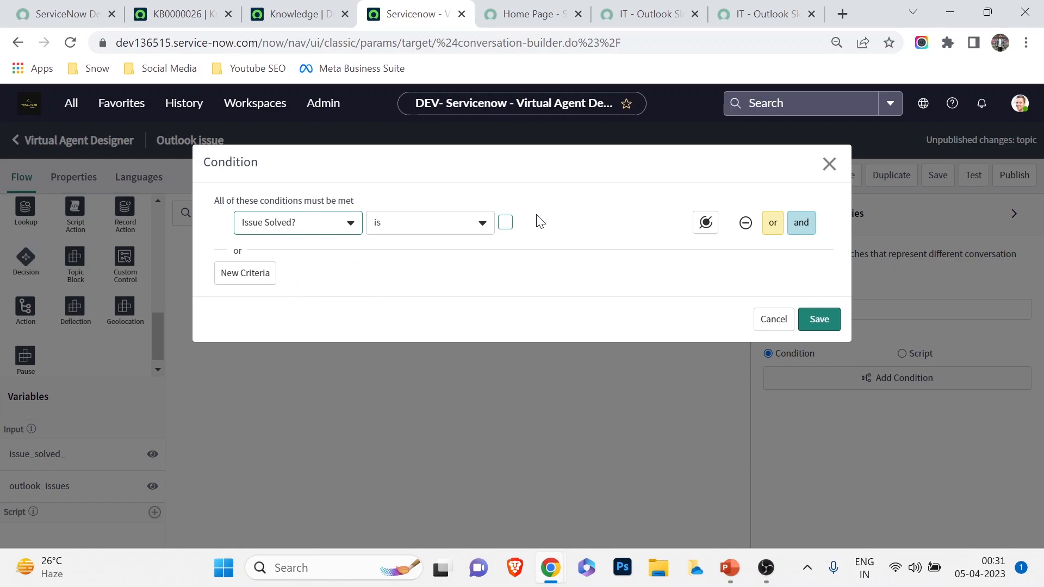
click(821, 320)
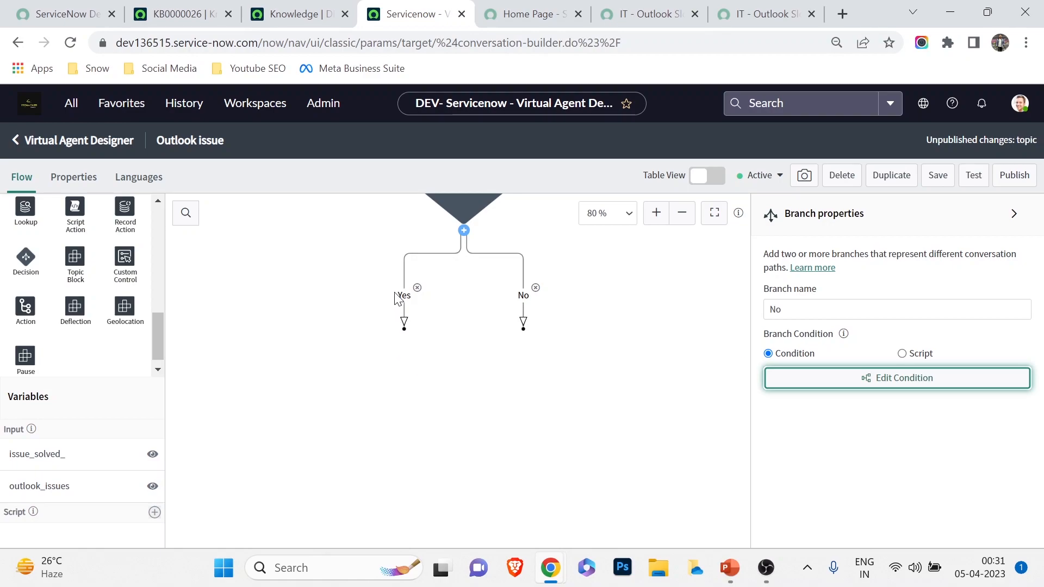
Place a Text bot response on the Yes branch and name the node Great
scroll(16, 299, up, 5)
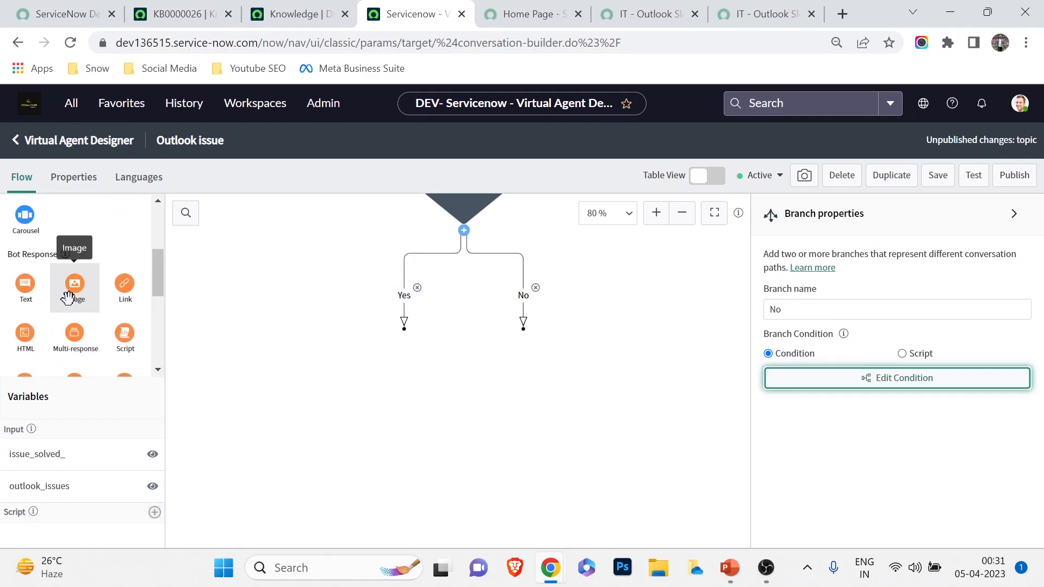
drag(33, 291, 399, 306)
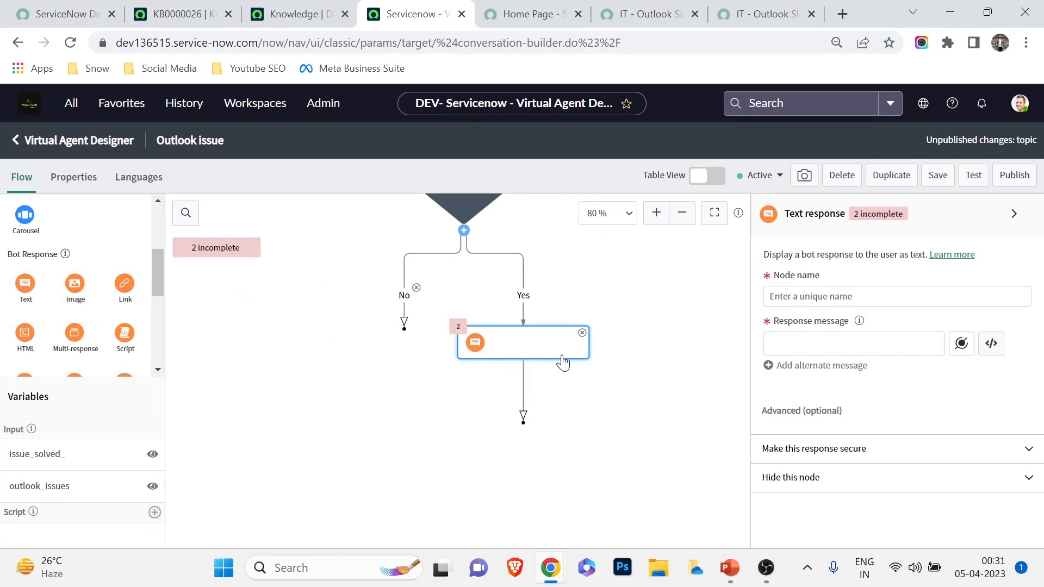
click(893, 294)
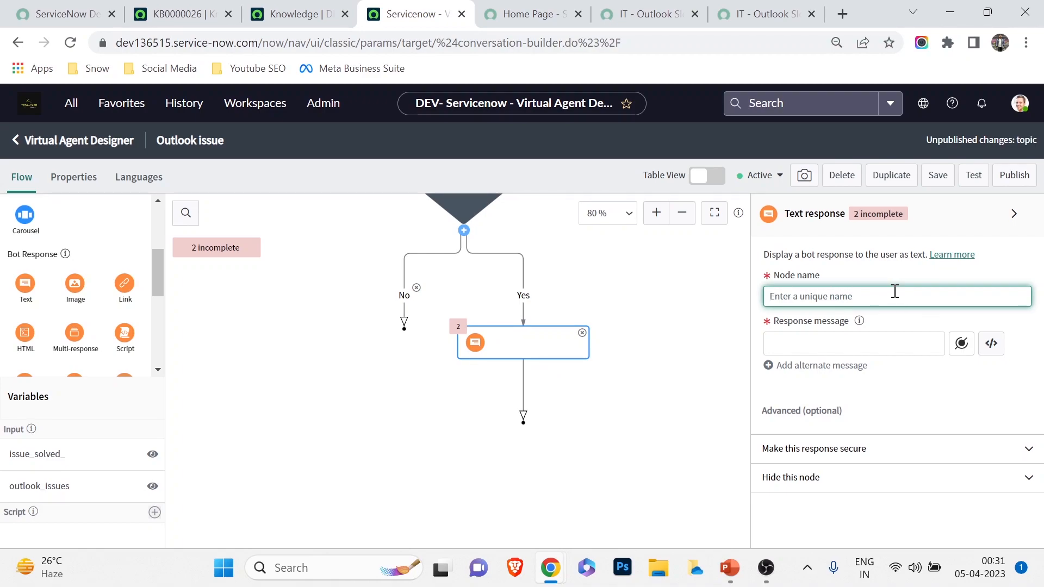
text(Great)
key(Tab)
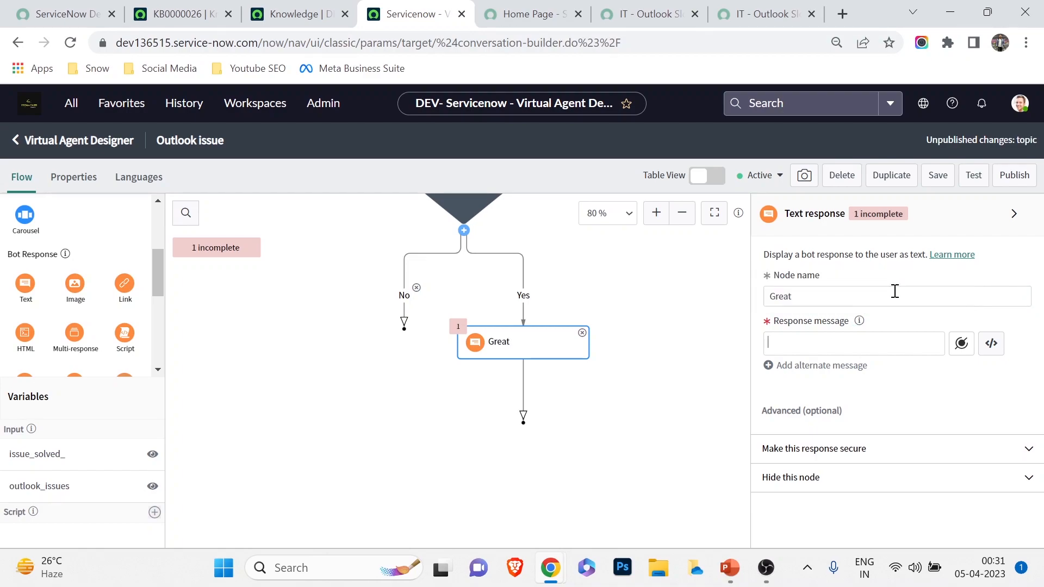
Set the Great node's response message to "Great that its solve your issue." with a smiling emoji and publish the topic
text(Great that its solve your issue.)
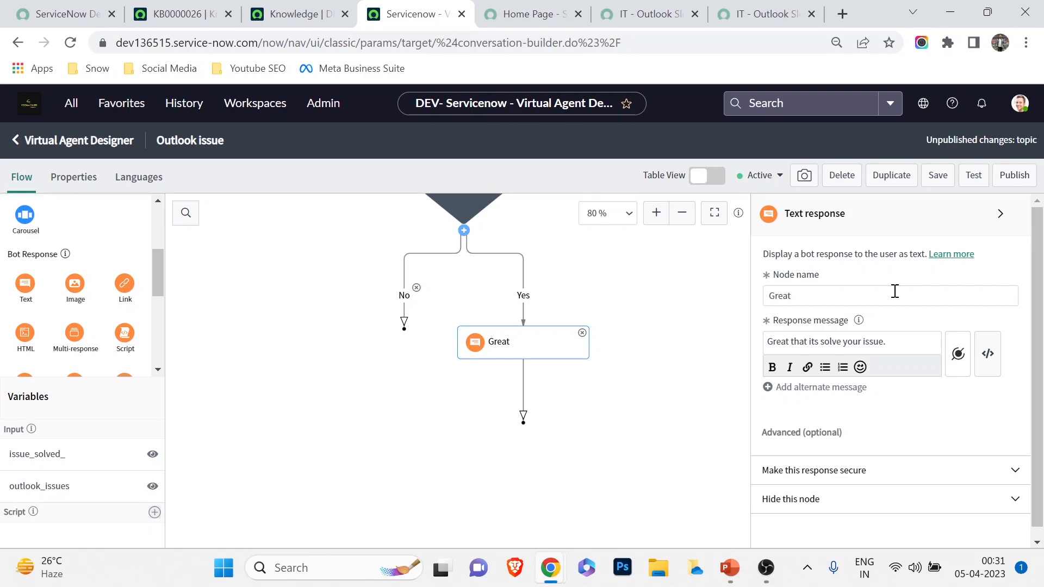
click(860, 367)
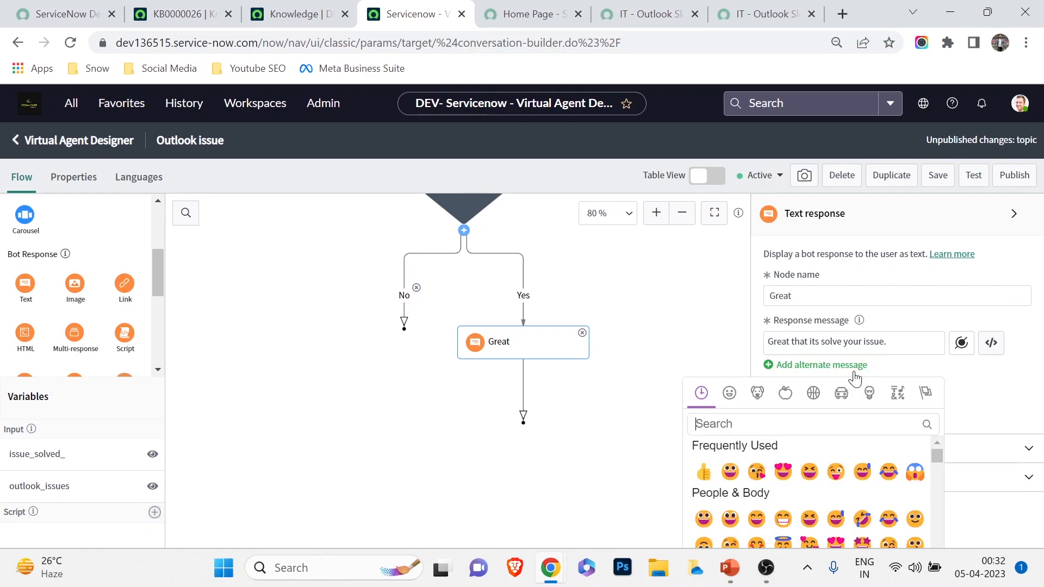
click(730, 471)
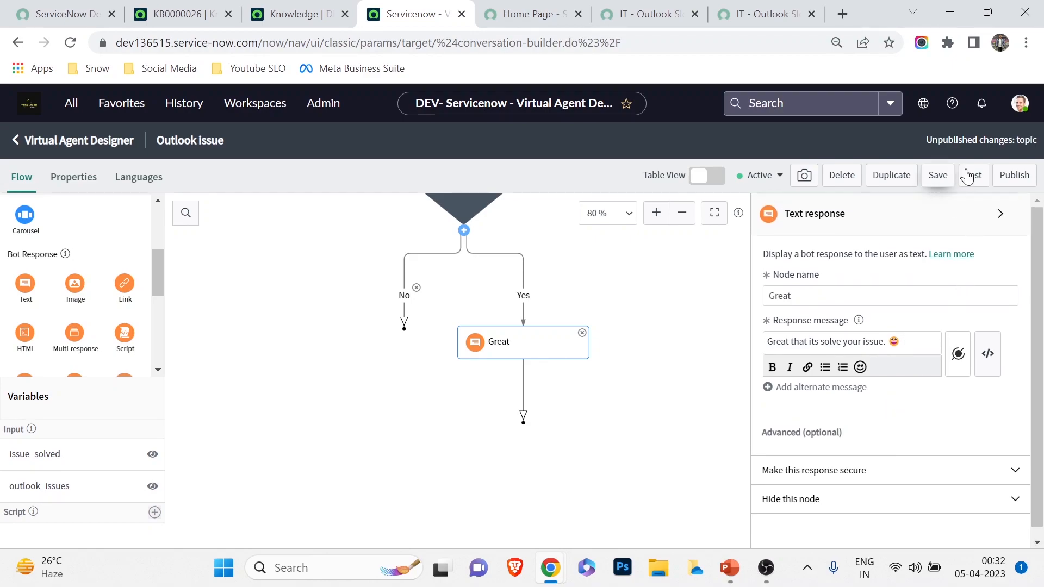
click(1009, 182)
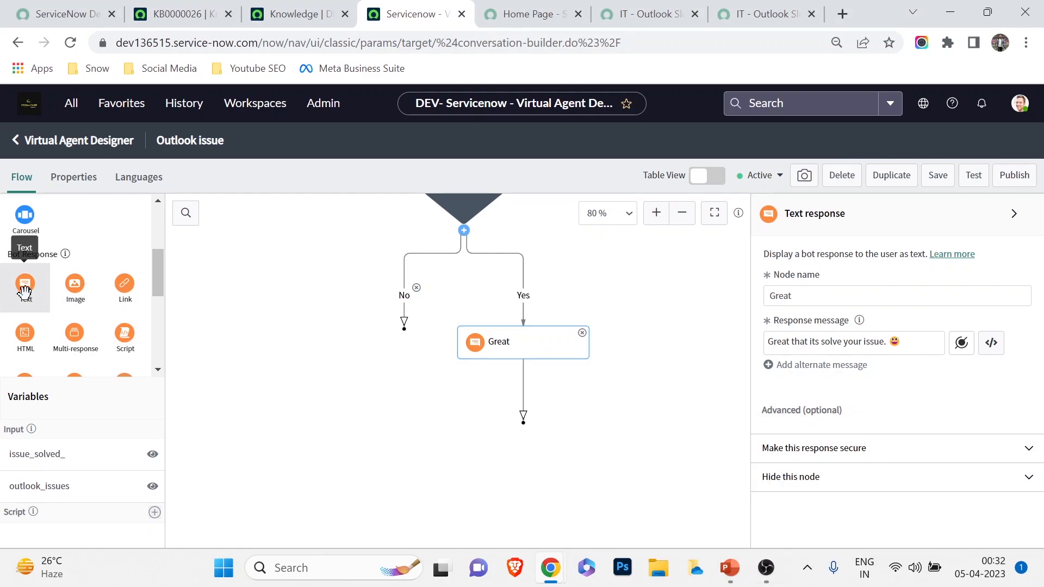
drag(39, 293, 383, 301)
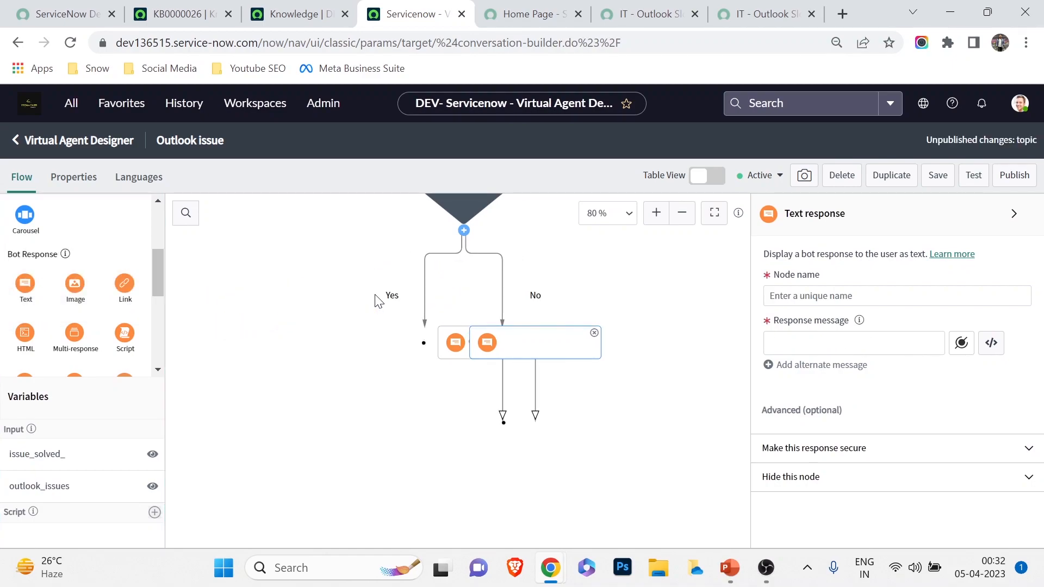
click(865, 298)
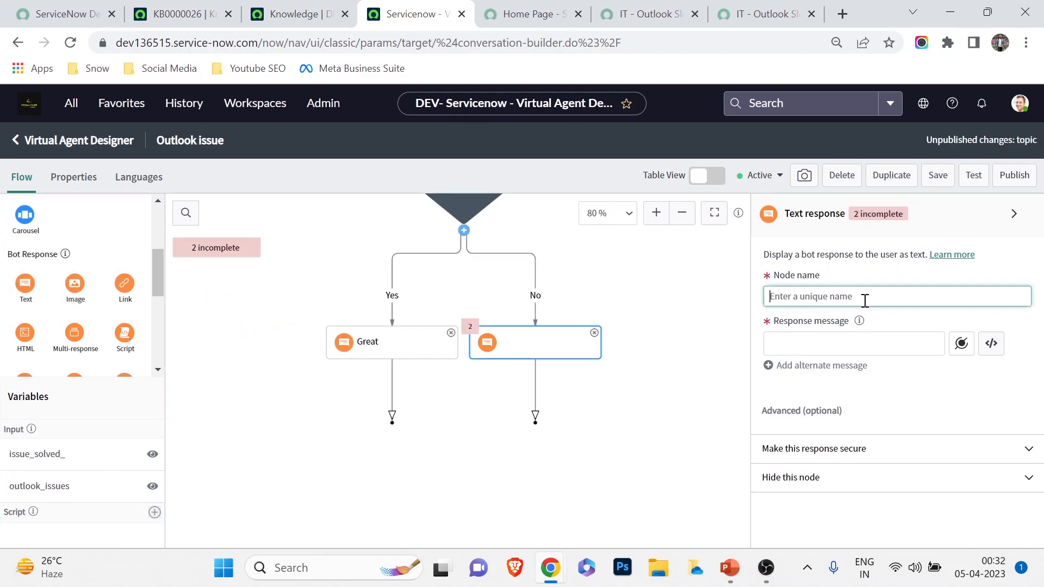
click(595, 333)
click(607, 339)
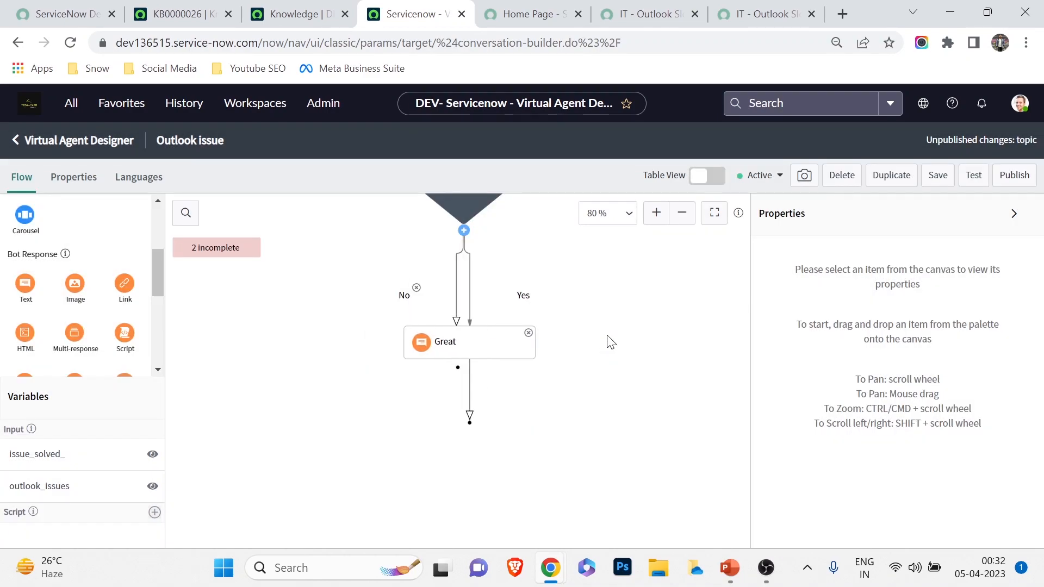
Add a Static Choice named Help under No, with prompt "Please choose the below option for the further help" and choices Create Ticket and Live agent Support
scroll(38, 323, up, 2)
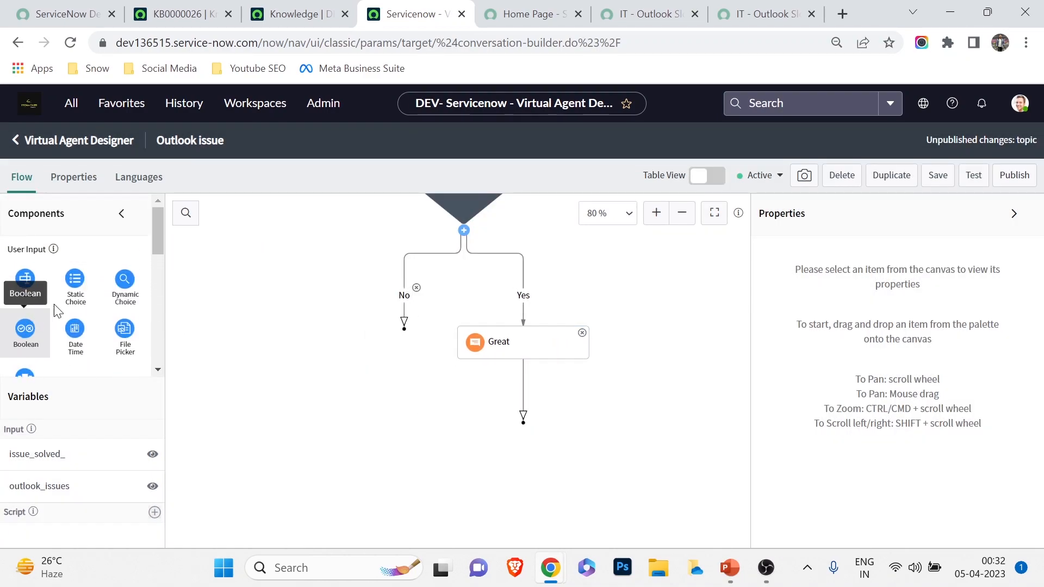
drag(57, 298, 403, 303)
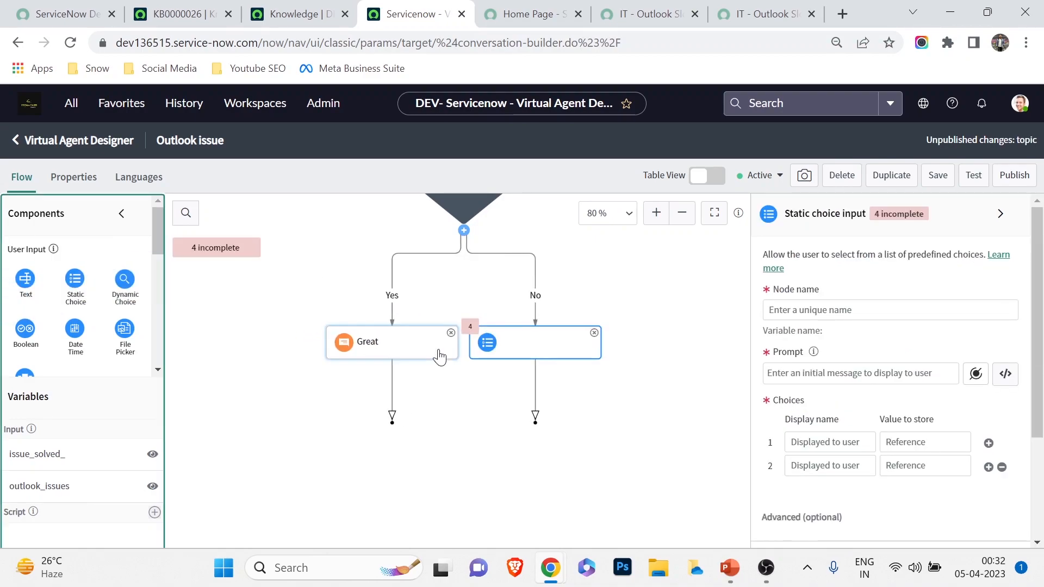
click(831, 315)
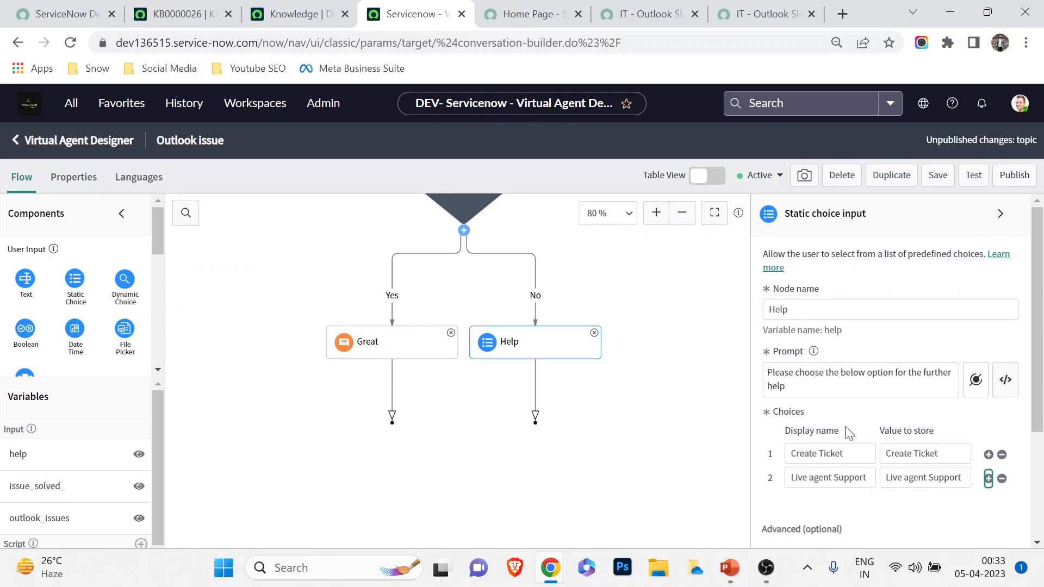
scroll(846, 427, down, 2)
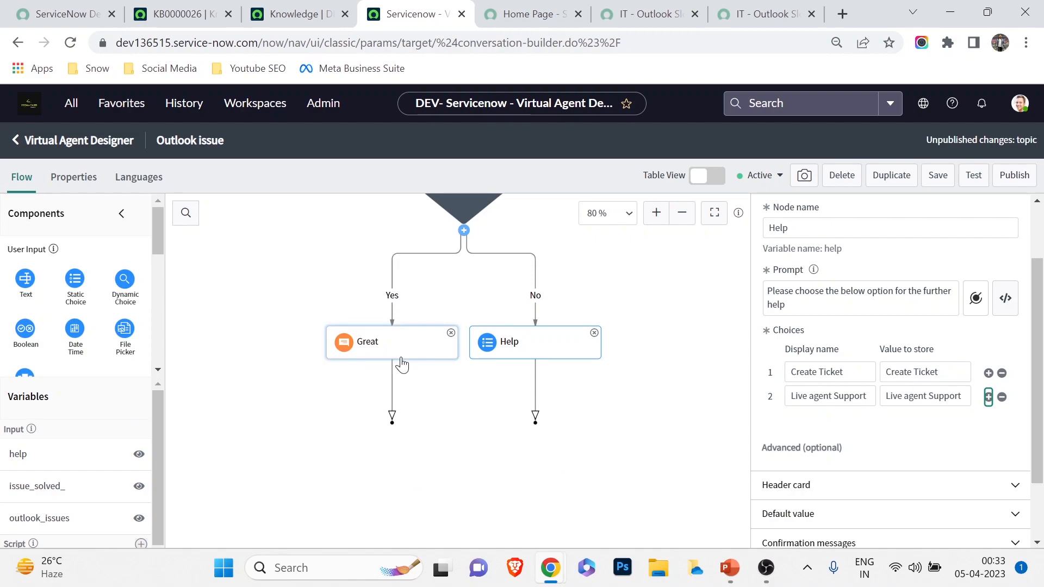
Connect the outgoing arrow of the Great response to the End node and check the Help node's settings
click(624, 391)
scroll(622, 327, up, 1)
click(683, 213)
click(682, 212)
click(682, 222)
drag(588, 253, 657, 311)
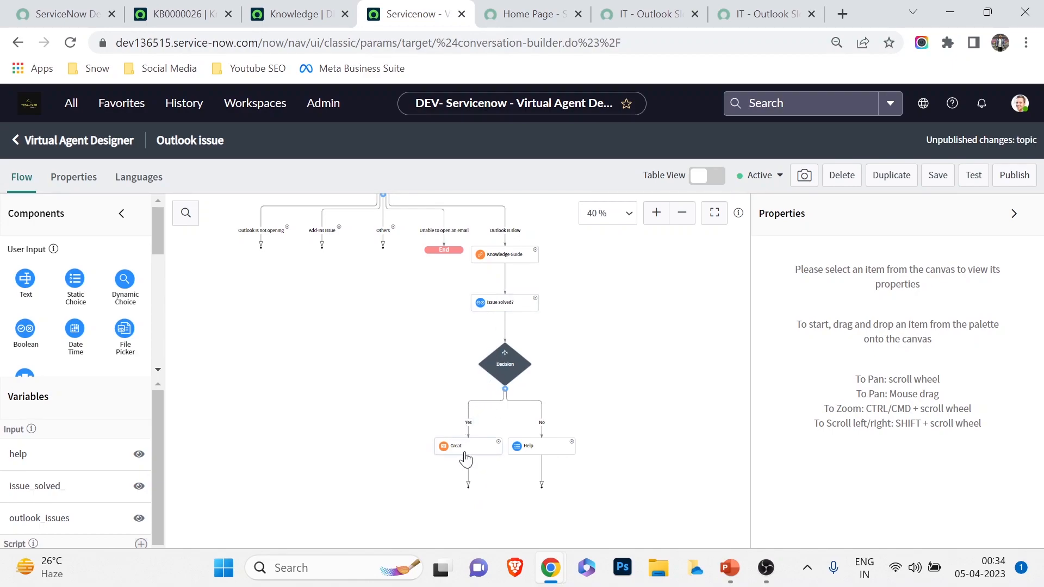
click(464, 457)
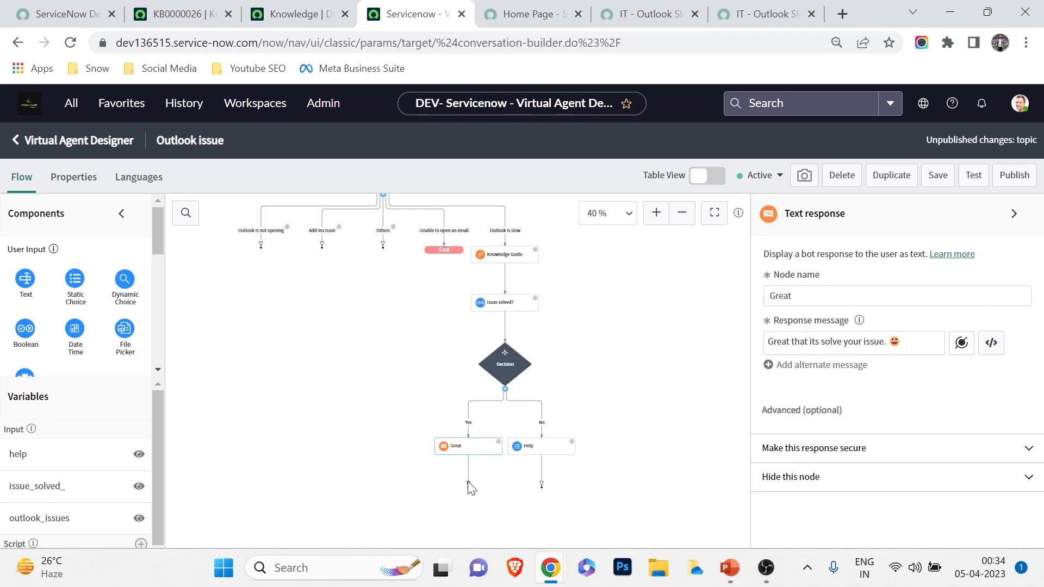
drag(471, 488, 467, 245)
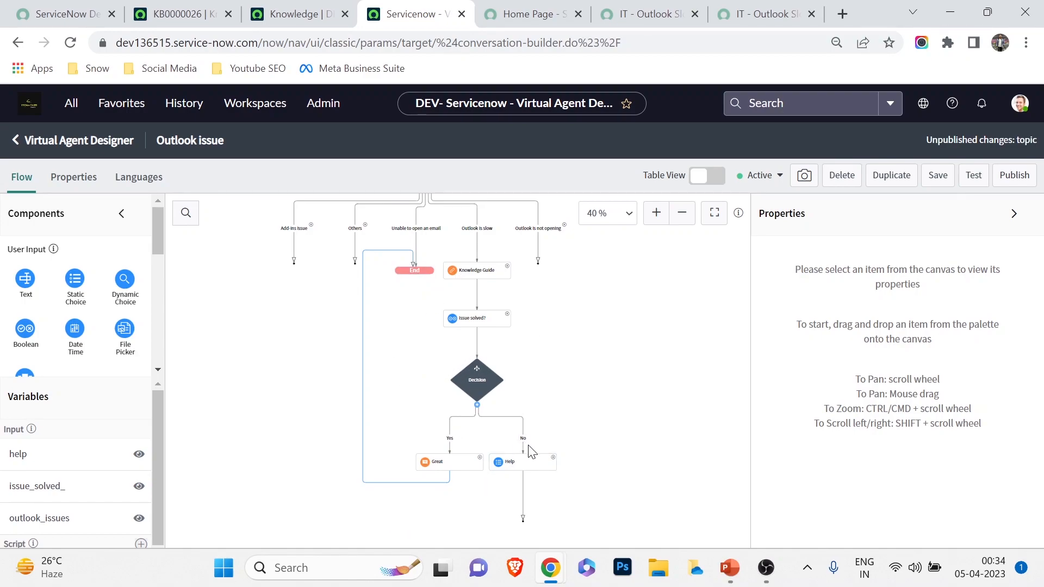
click(526, 465)
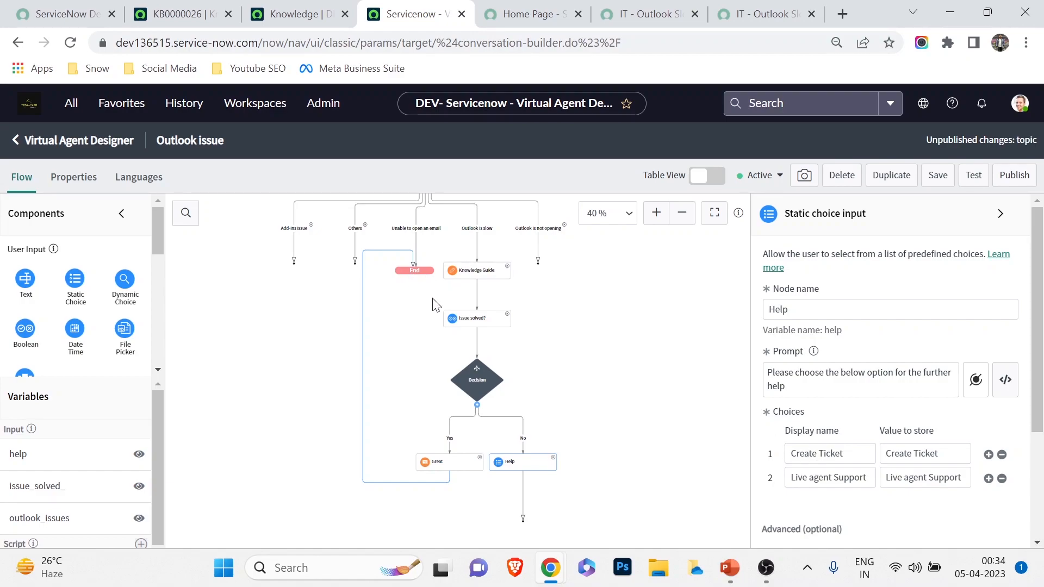
scroll(429, 365, up, 2)
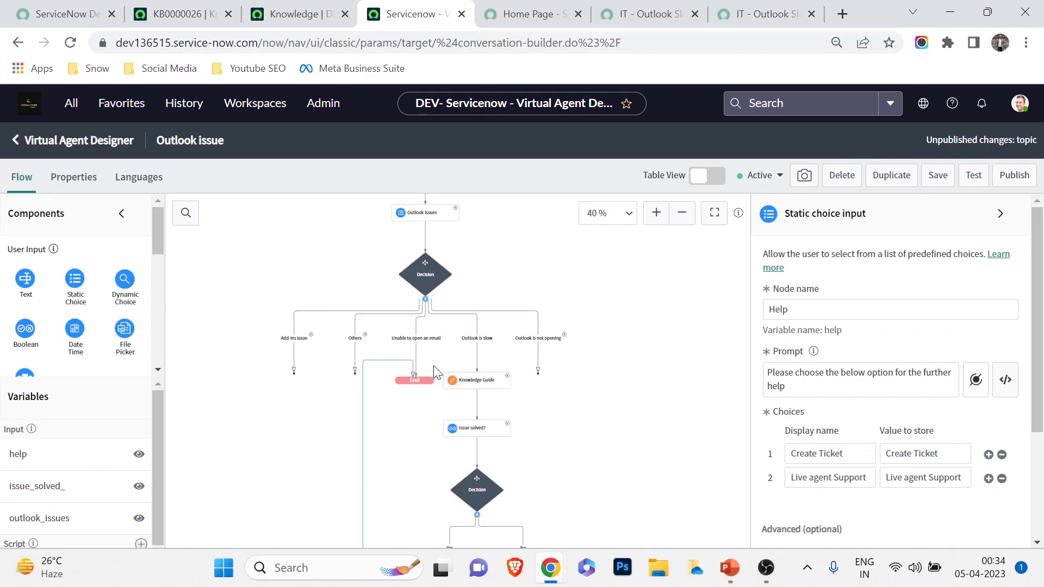
Review the Knowledge Guide link settings on the Outlook is slow branch and the list of knowledge articles
scroll(438, 373, down, 2)
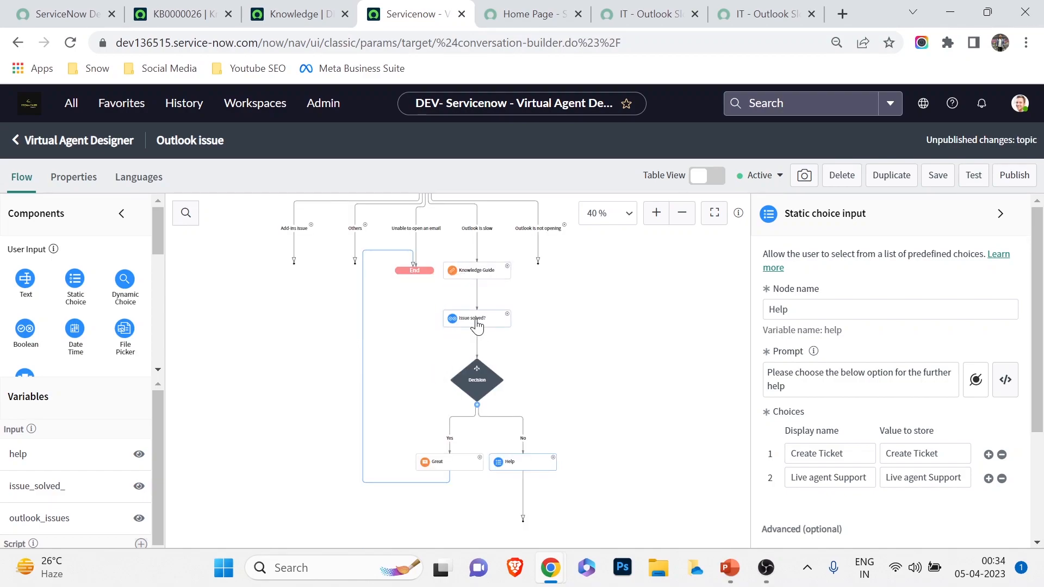
click(471, 281)
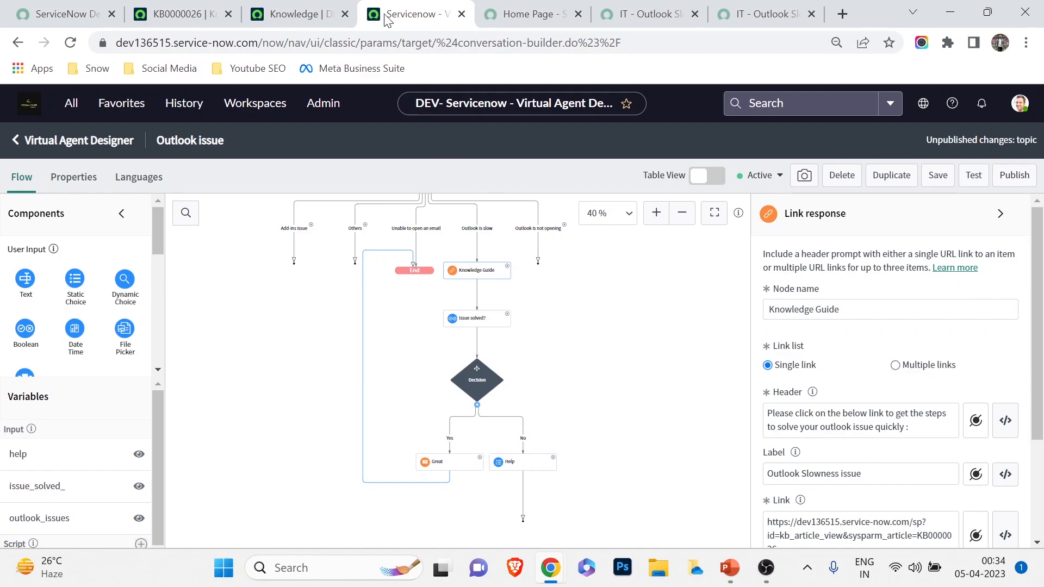
click(296, 14)
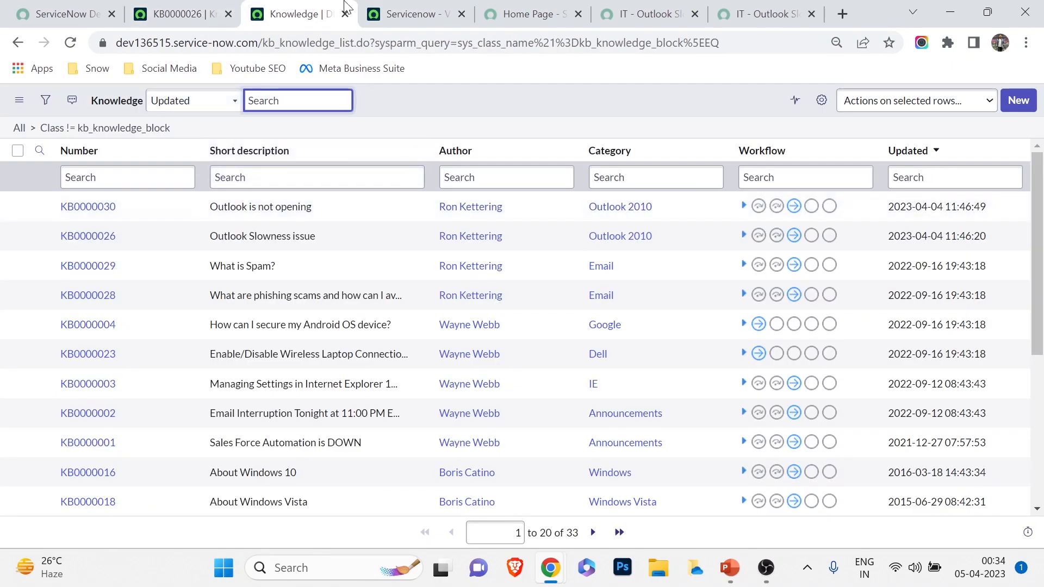
click(405, 14)
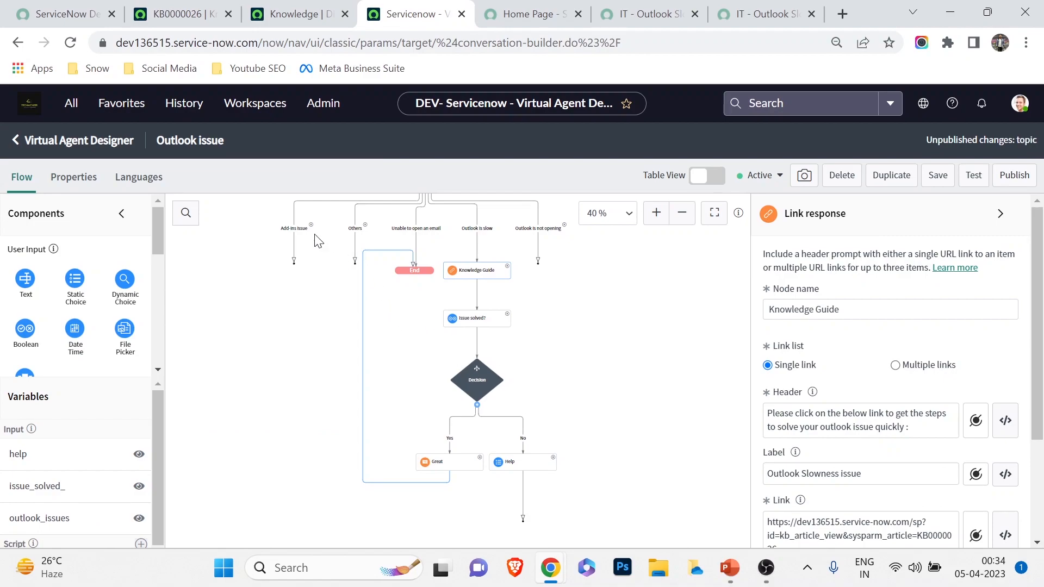
click(546, 234)
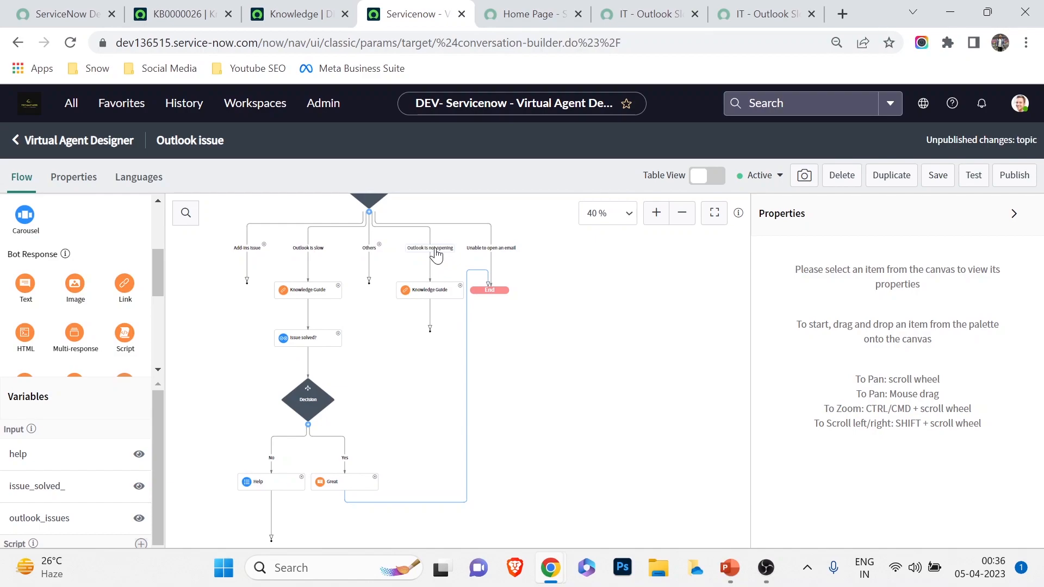
Check the Knowledge Guide link settings under Outlook is not opening and connect the node's outgoing arrow to Issue solved?
click(432, 250)
click(435, 294)
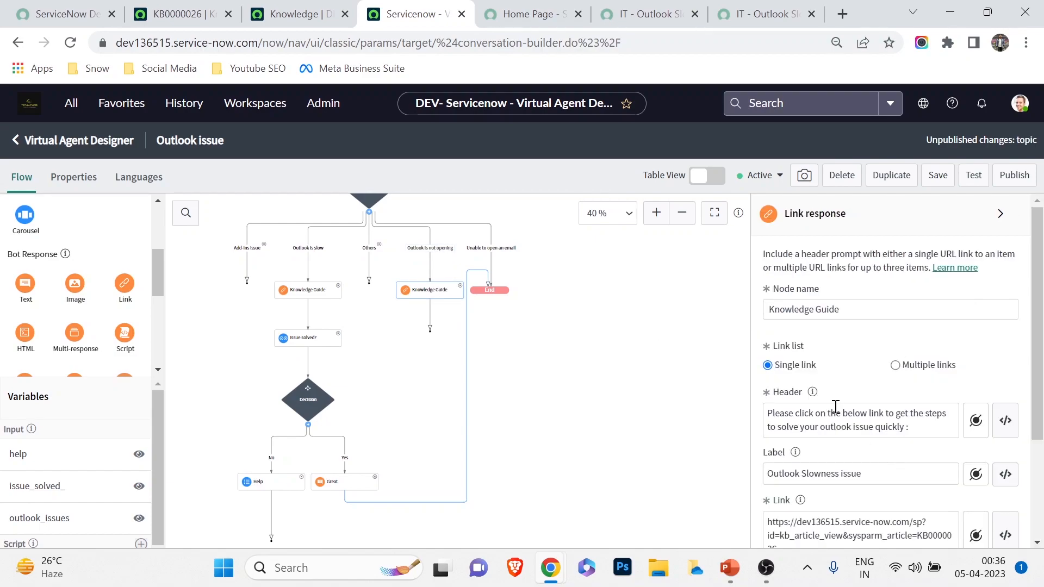
scroll(864, 388, down, 3)
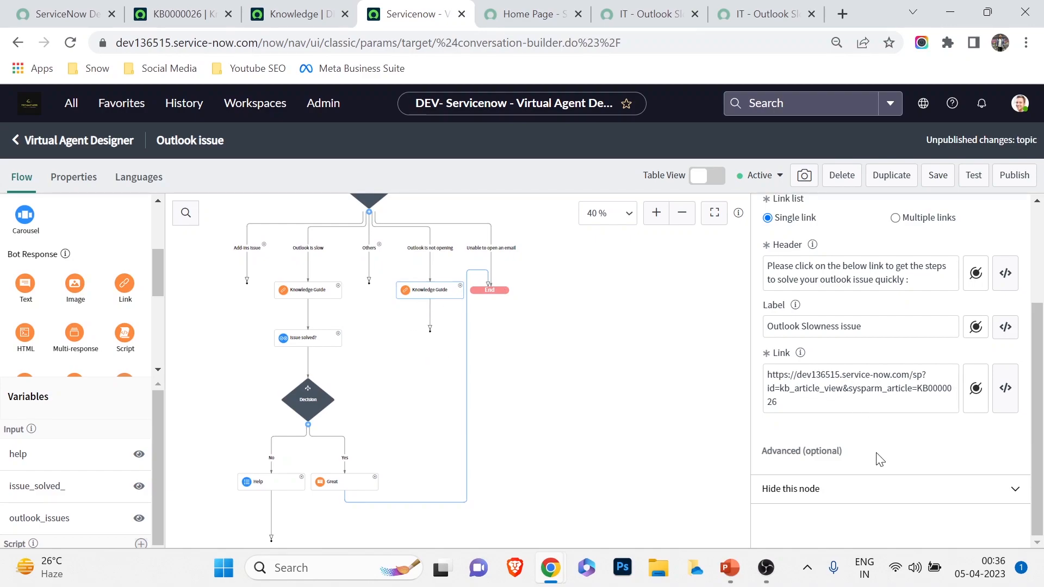
scroll(324, 425, down, 2)
scroll(324, 425, up, 2)
drag(430, 329, 309, 345)
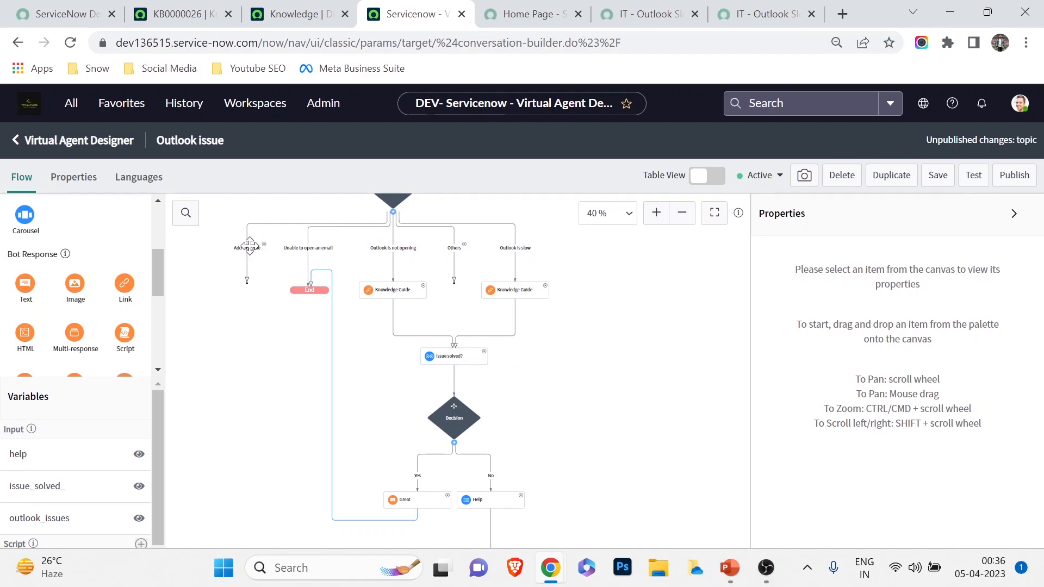
Switch to the Lifewire article and copy the numbered Outlook repair instructions, from "Close all Office applications" to "Restart Outlook after the process completes"
click(308, 250)
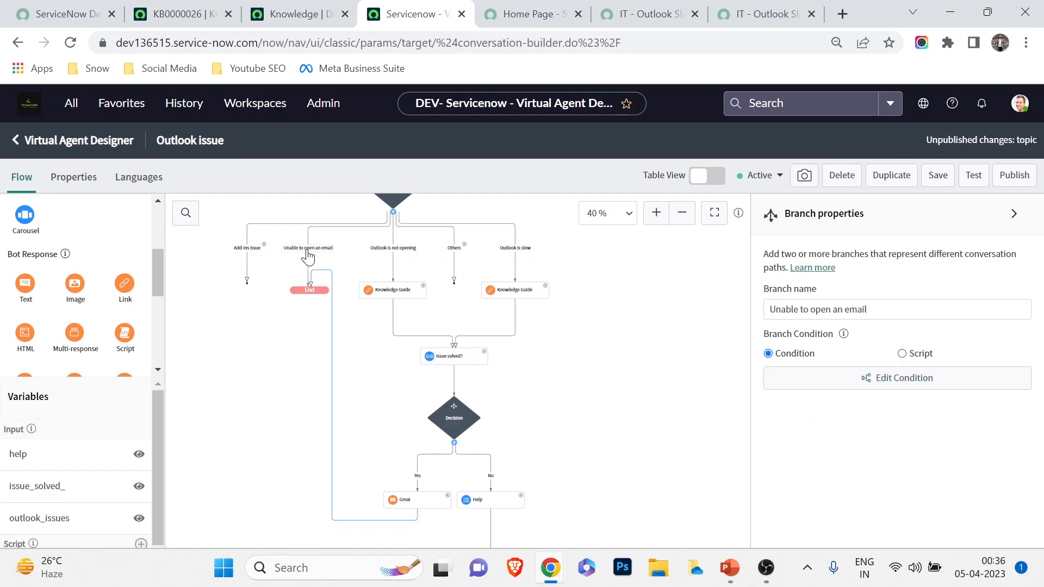
click(246, 253)
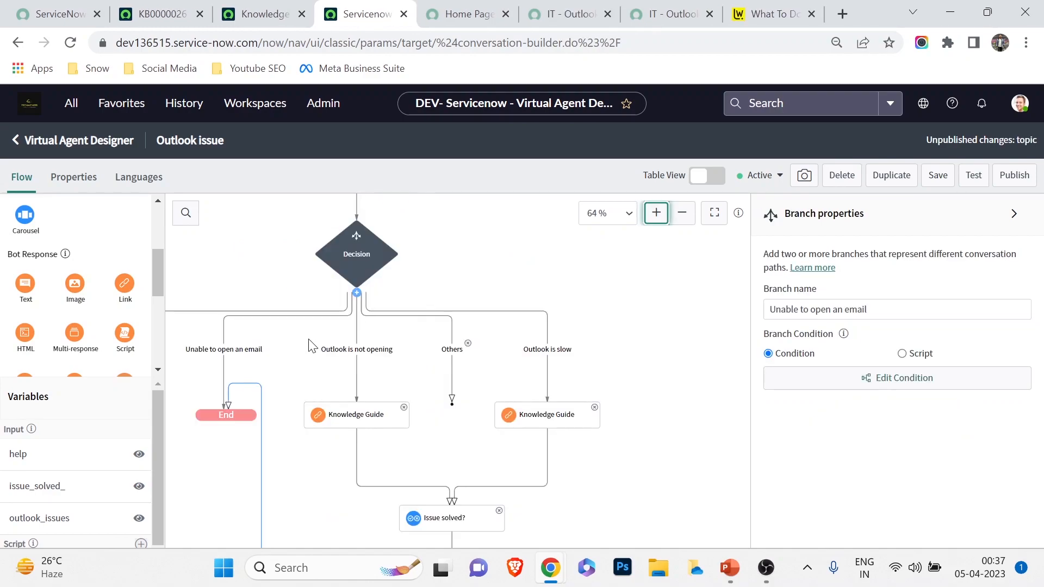
click(453, 217)
click(735, 8)
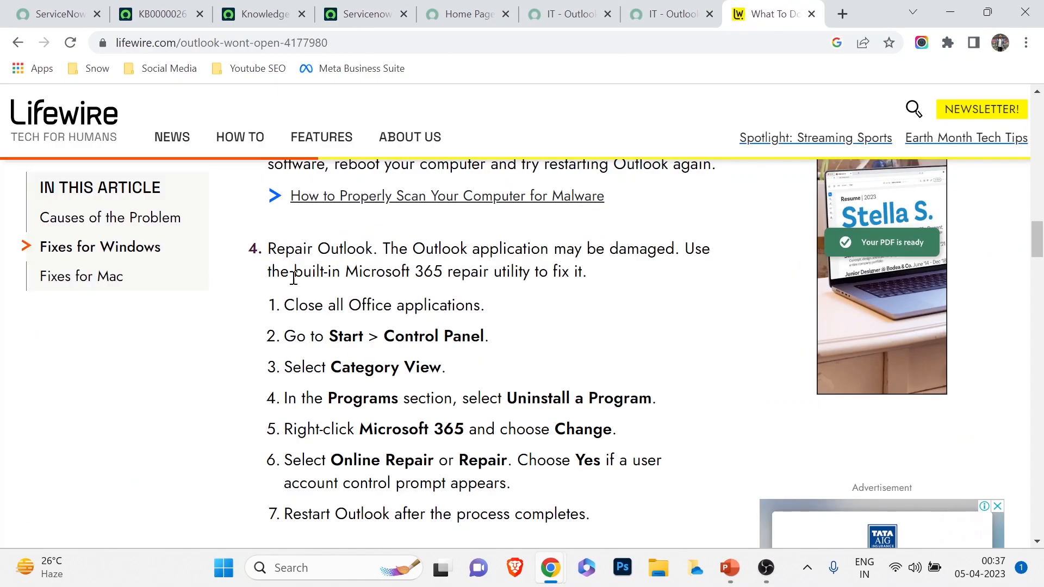
drag(272, 306, 619, 510)
key(ctrl+c)
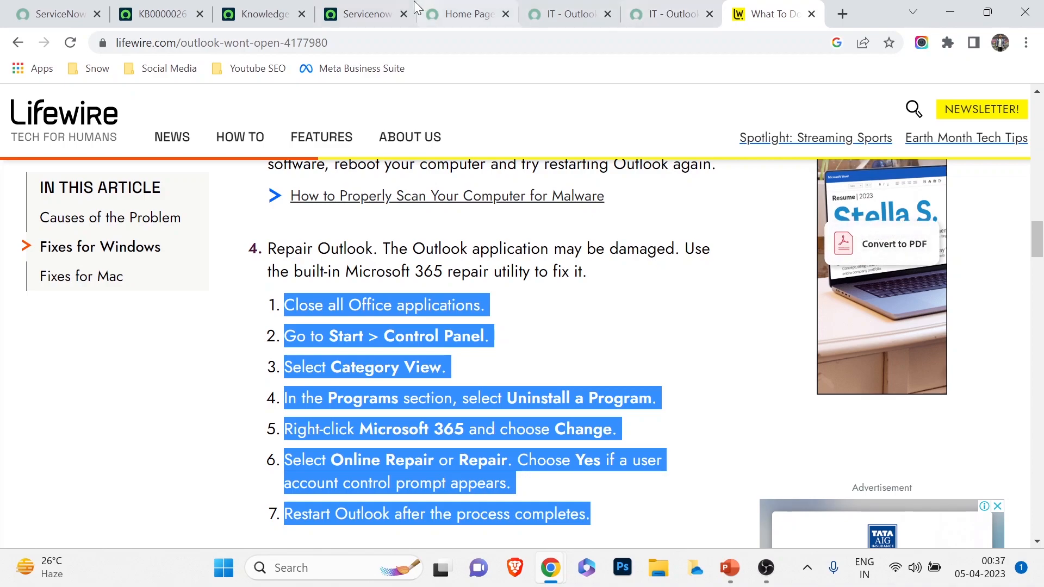
Back in Virtual Agent Designer, place a Text bot response on the Add-ins issue branch and name the node Steps to solve
click(333, 8)
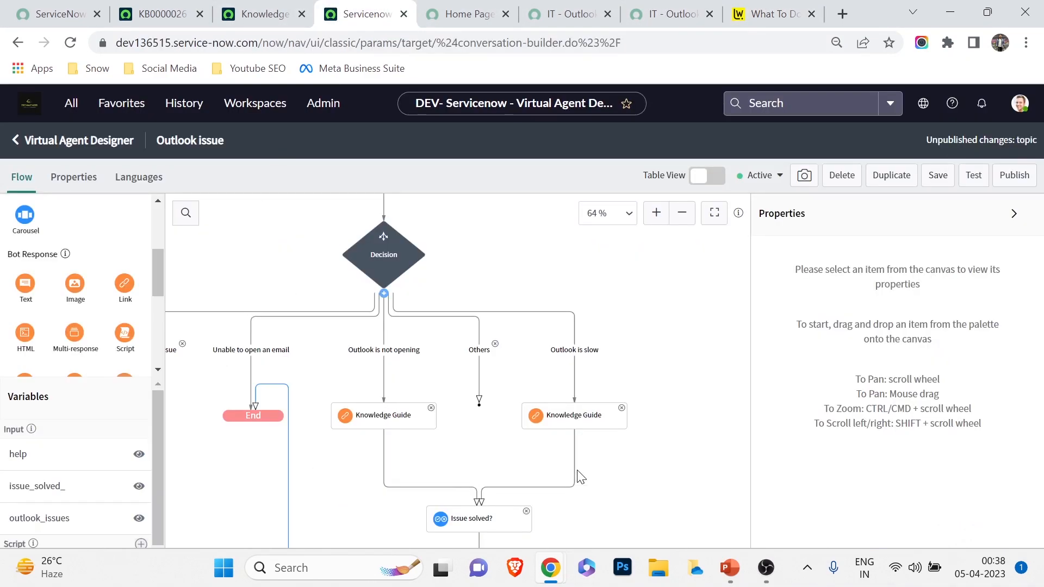
drag(555, 417, 636, 348)
drag(527, 263, 686, 225)
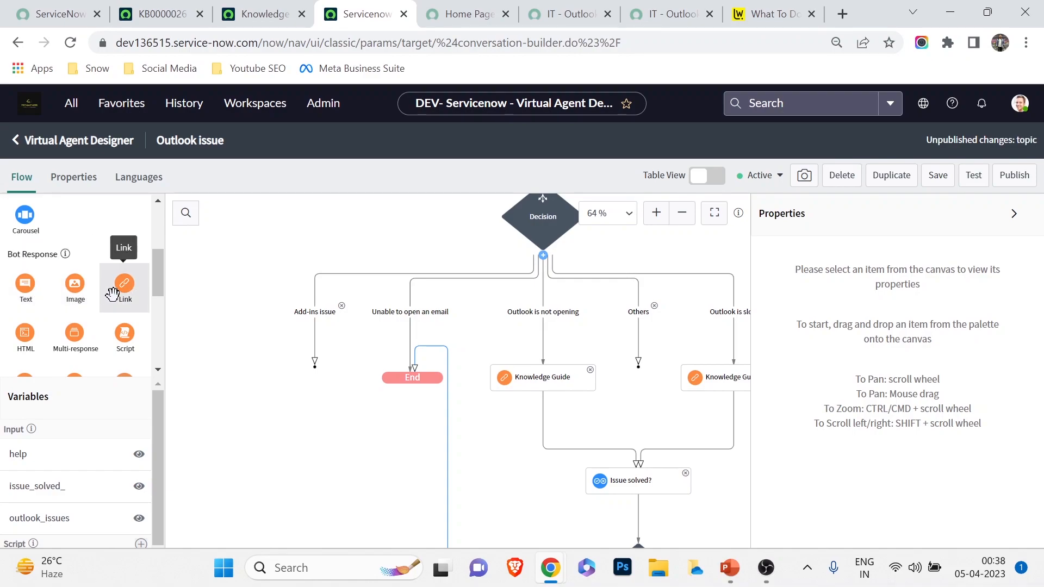
scroll(89, 279, down, 2)
scroll(94, 292, up, 2)
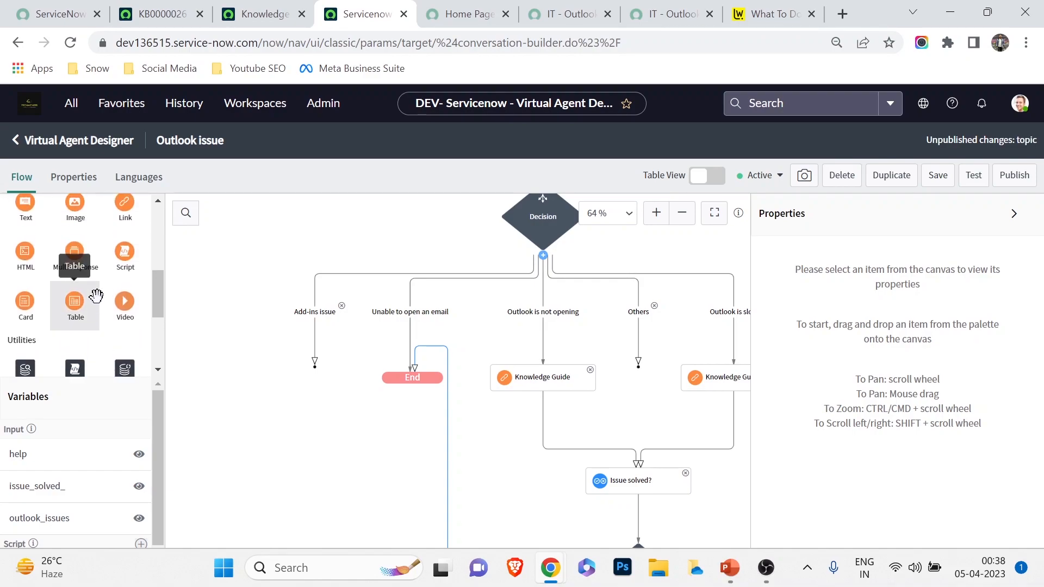
drag(25, 285, 310, 320)
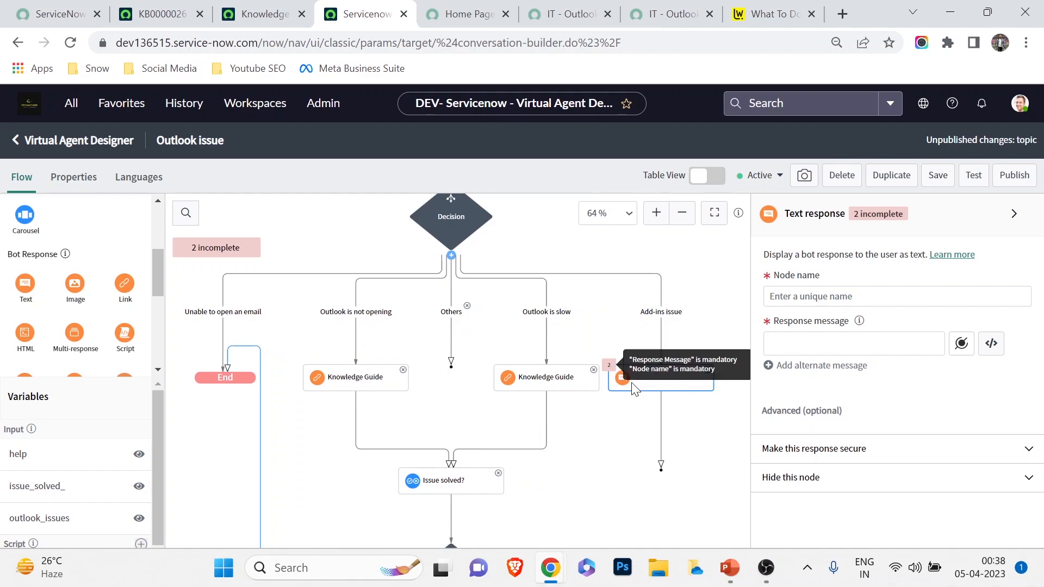
click(814, 296)
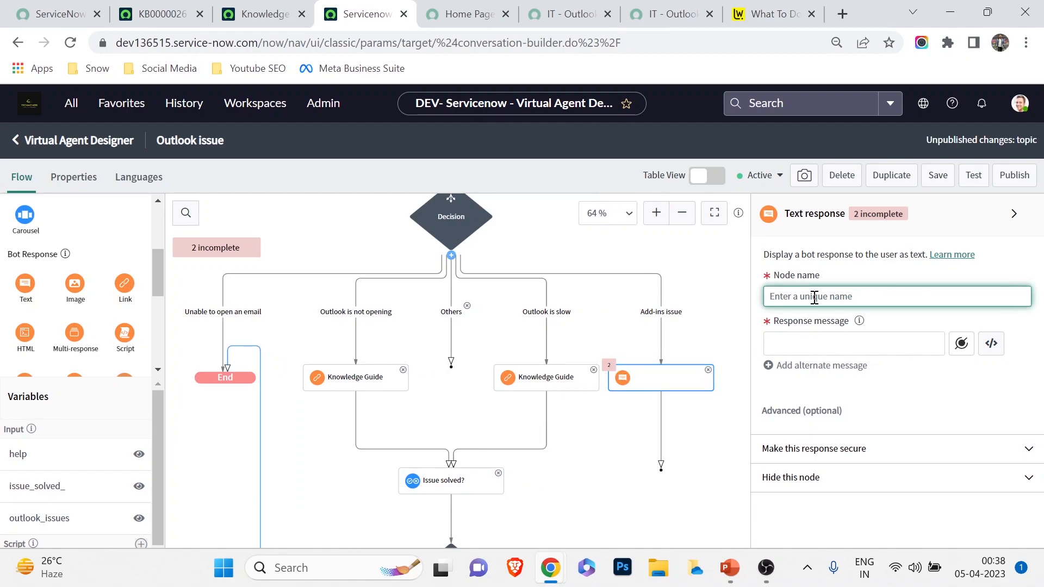
text(Steps to solve)
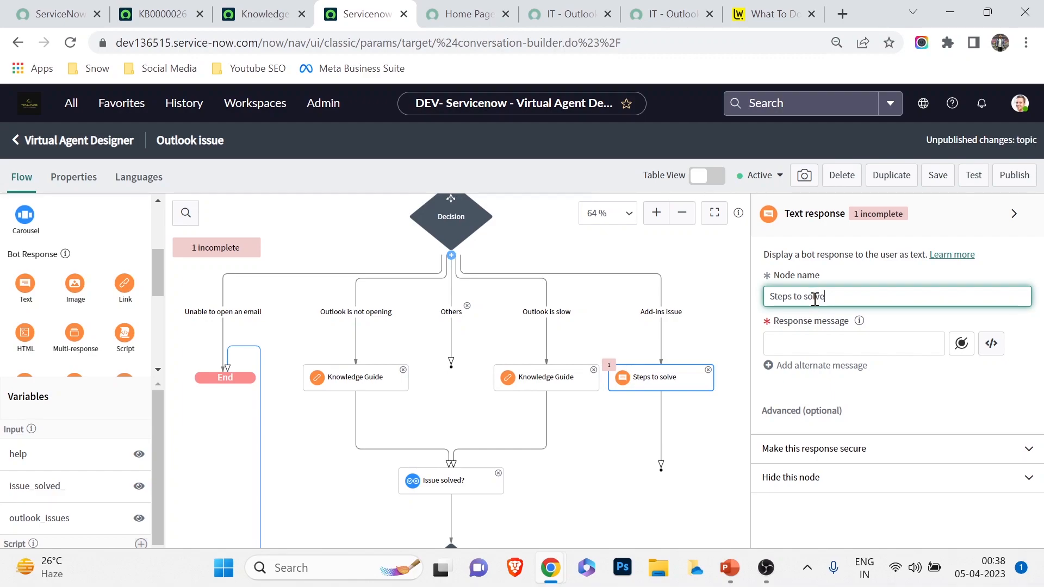
Paste the copied repair instructions as the response message, bulleting the first line and numbering the remaining lines
click(808, 339)
key(ctrl+v)
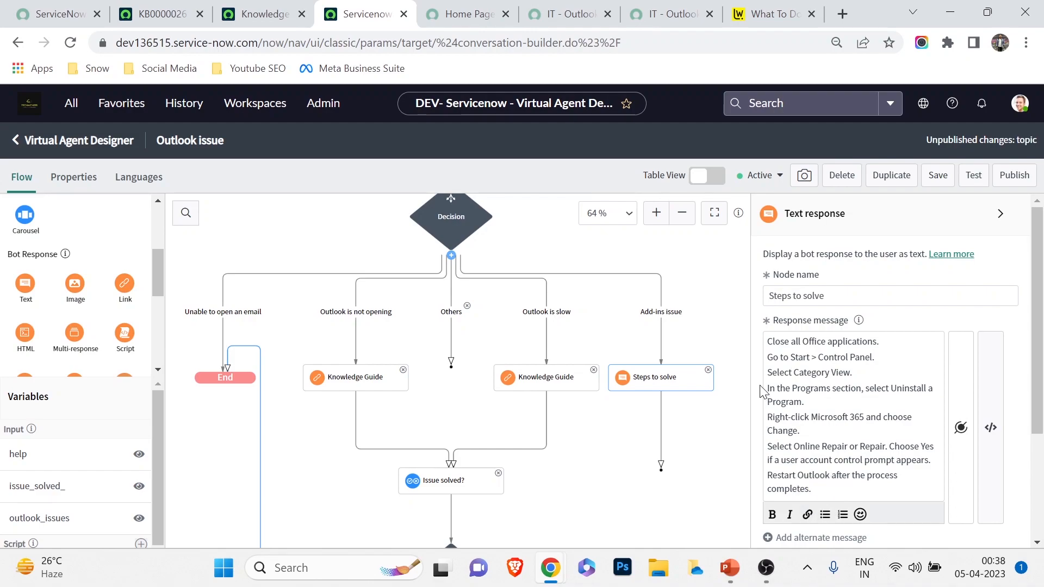
click(826, 516)
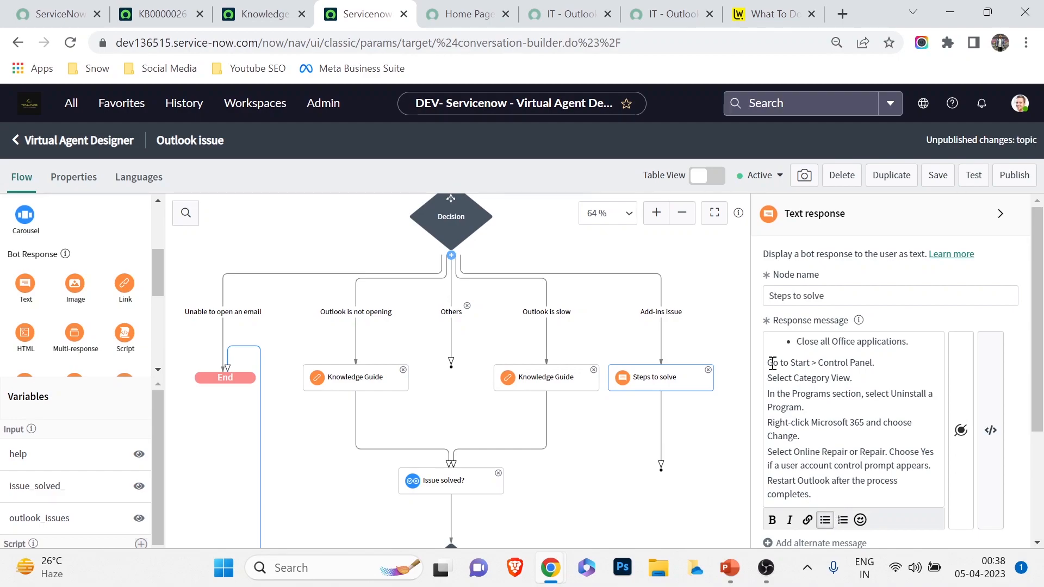
drag(768, 362, 867, 495)
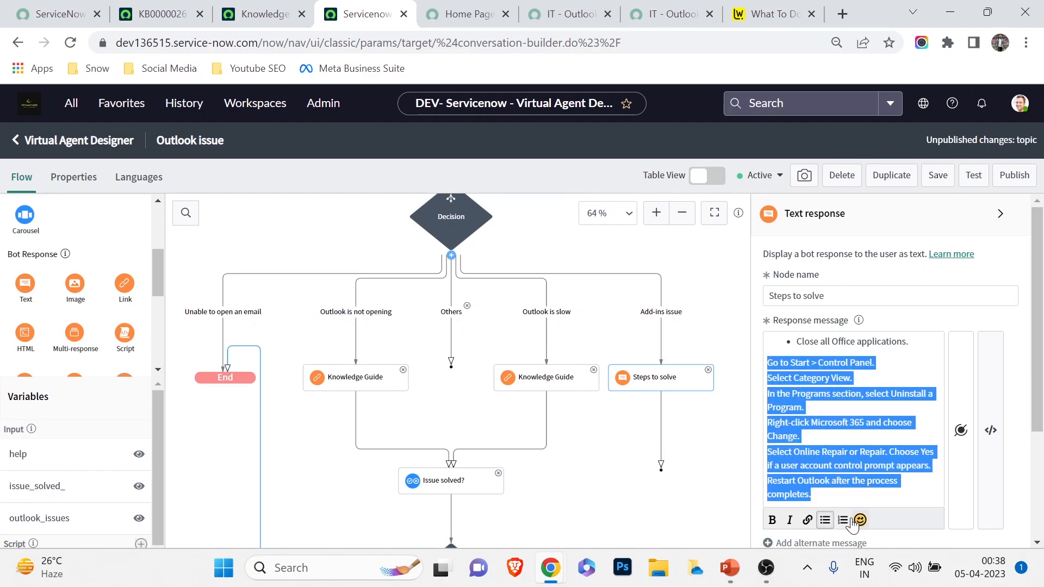
click(843, 520)
click(837, 424)
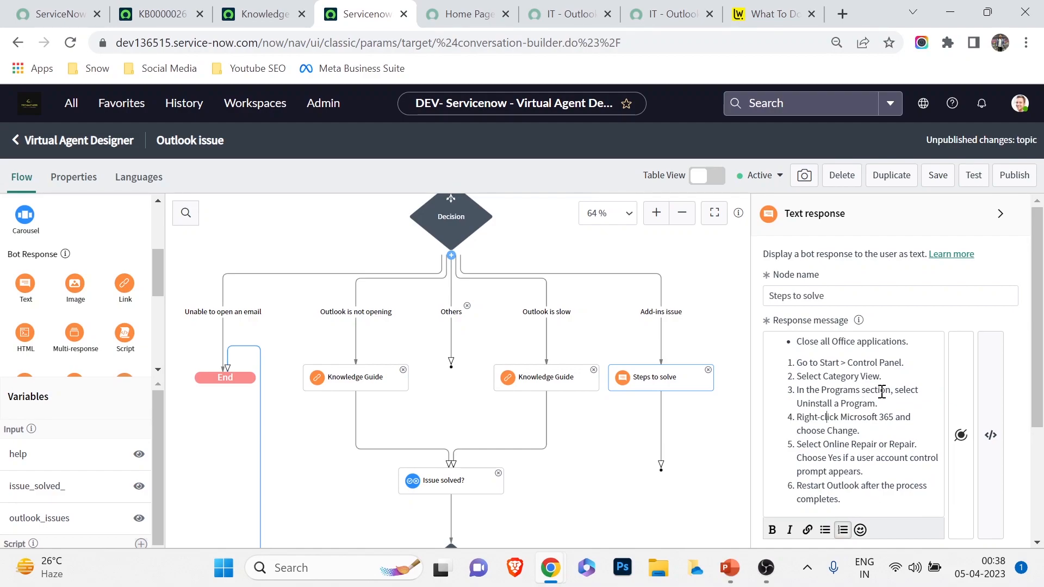
Add "Please follow the below steps to solve your issue : -" above the instructions with a blank line after it, and save the topic
click(786, 344)
key(Return)
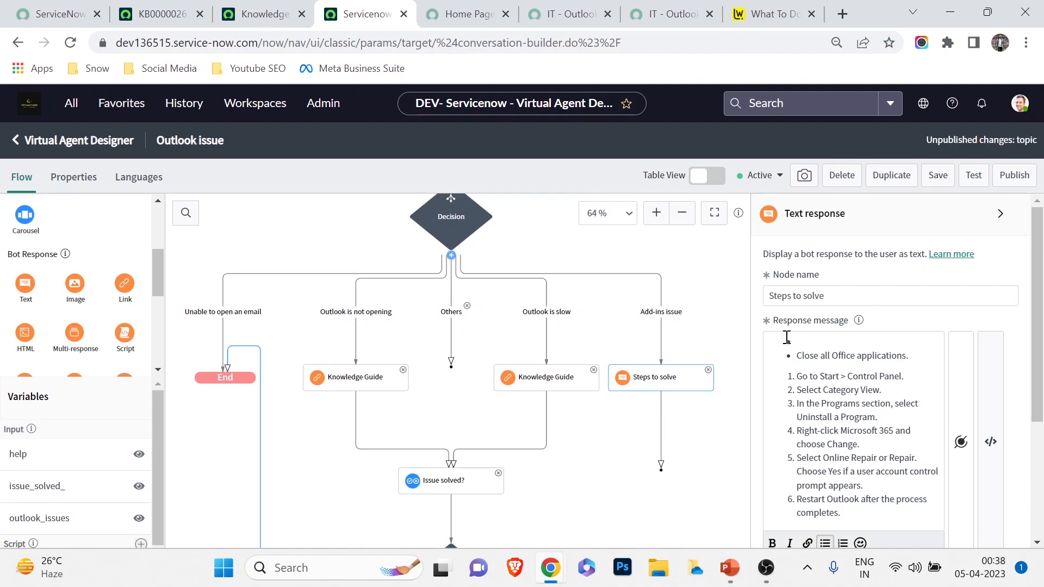
text(Please follow the below ste)
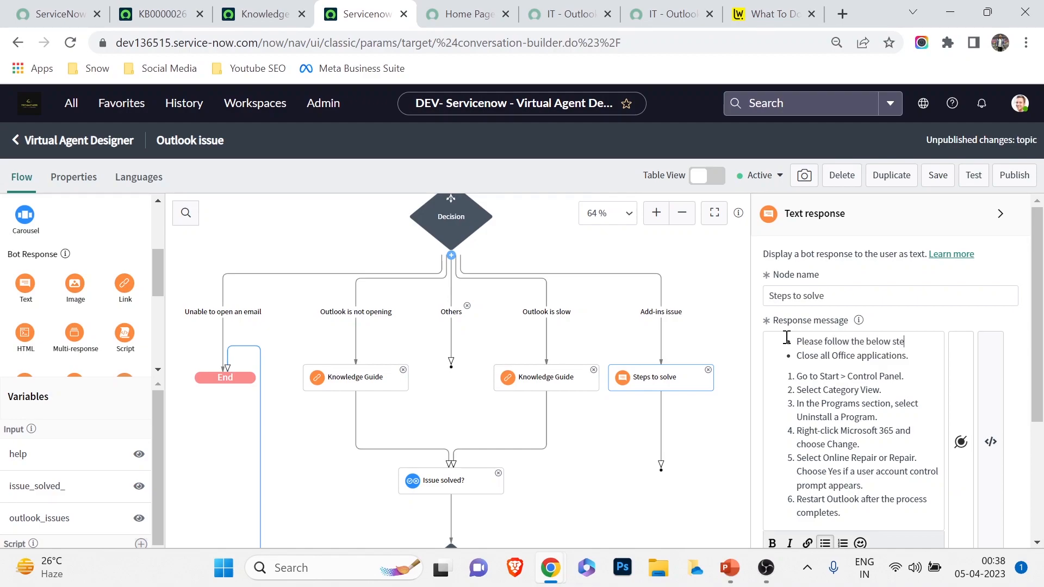
text(bve)
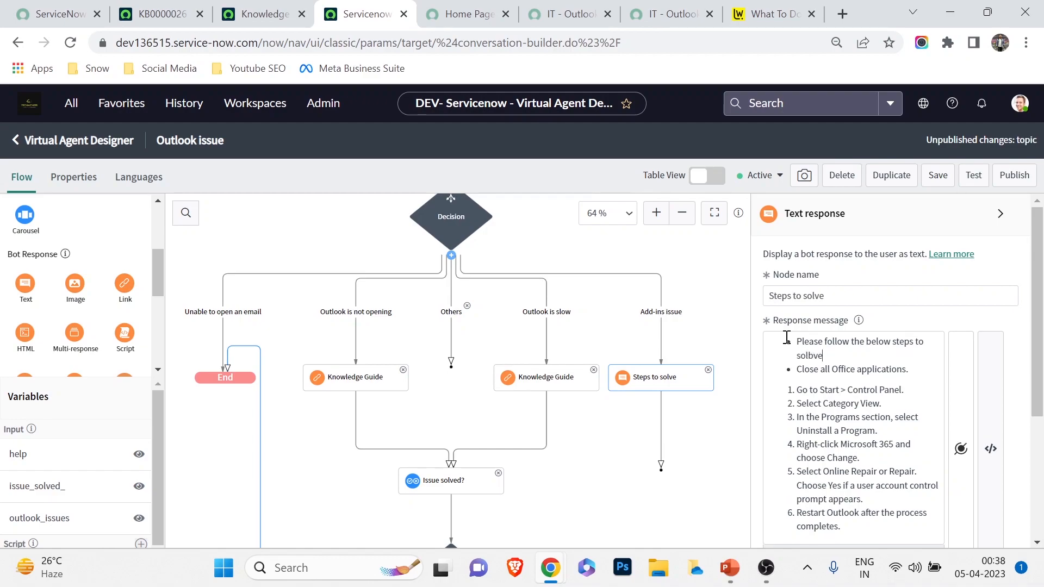
key(BackSpace)
text(ve )
text( -)
key(Return)
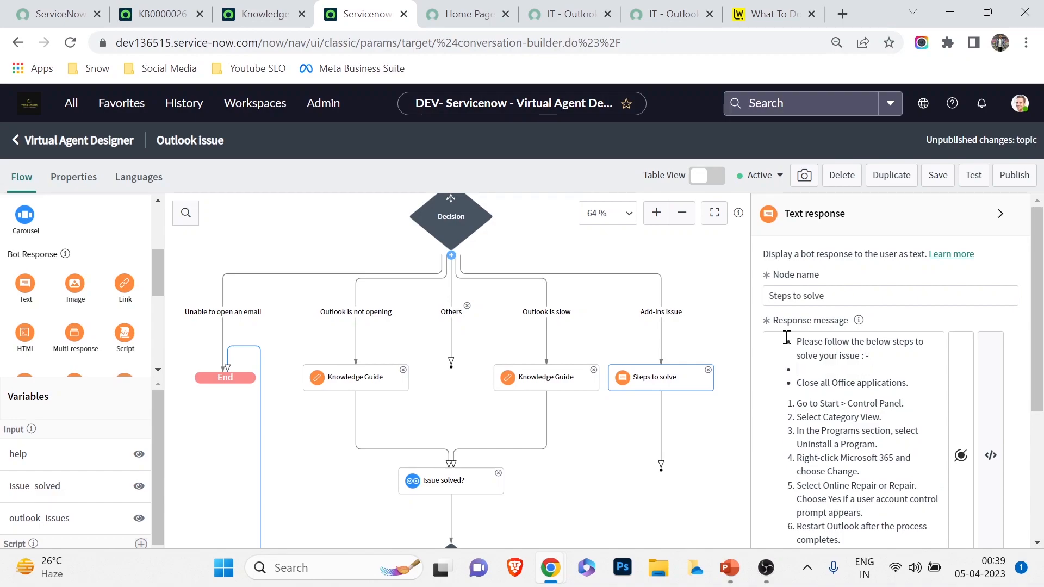
key(Return)
scroll(848, 424, down, 3)
scroll(850, 419, up, 3)
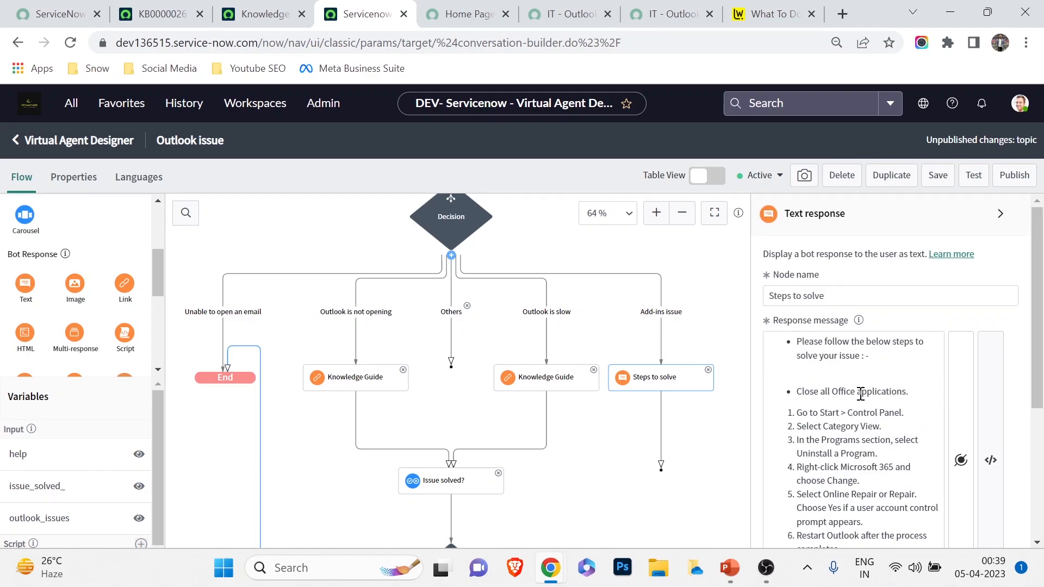
click(932, 177)
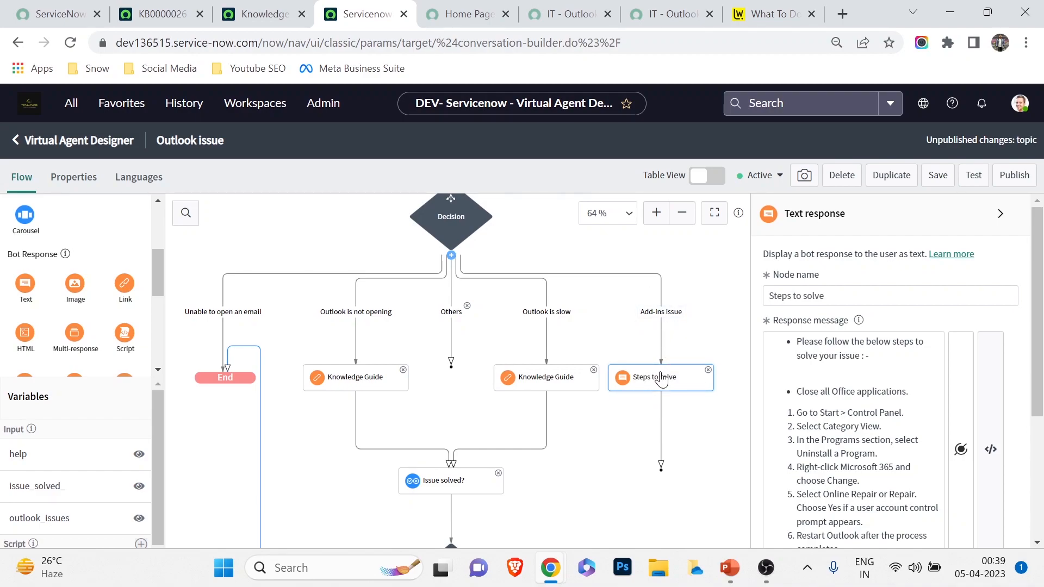
Move the Steps to solve node to the Unable to open an email branch and connect its outgoing arrow to Issue solved?
drag(664, 376, 257, 311)
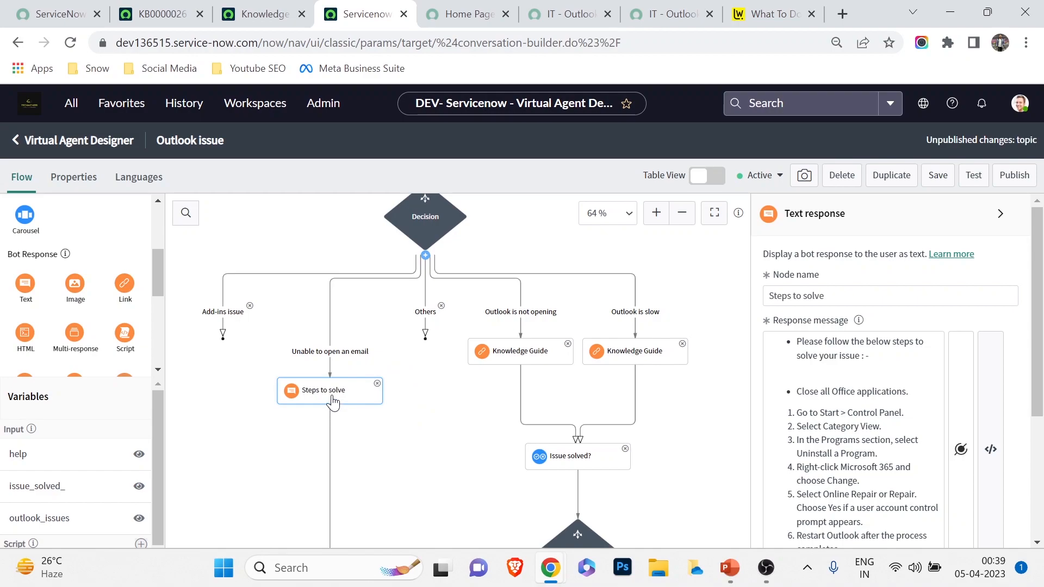
scroll(413, 401, down, 5)
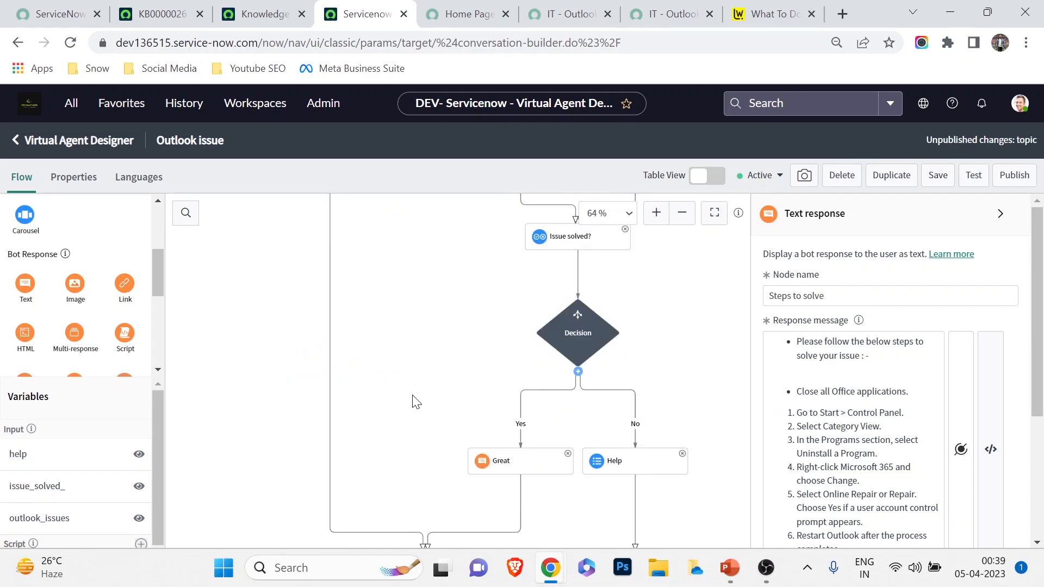
scroll(413, 401, up, 2)
scroll(416, 402, down, 2)
drag(422, 437, 415, 425)
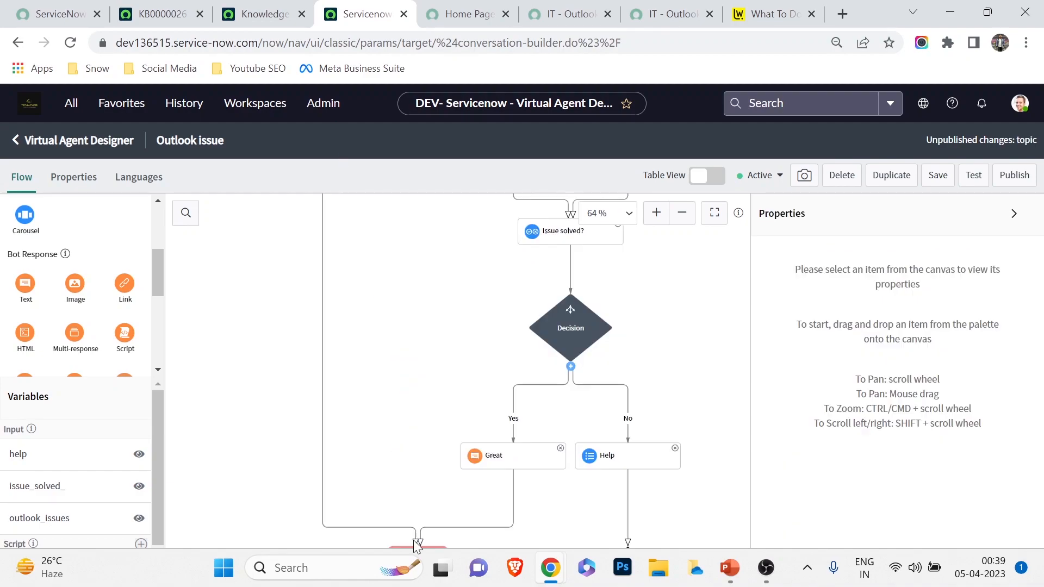
drag(413, 540, 550, 232)
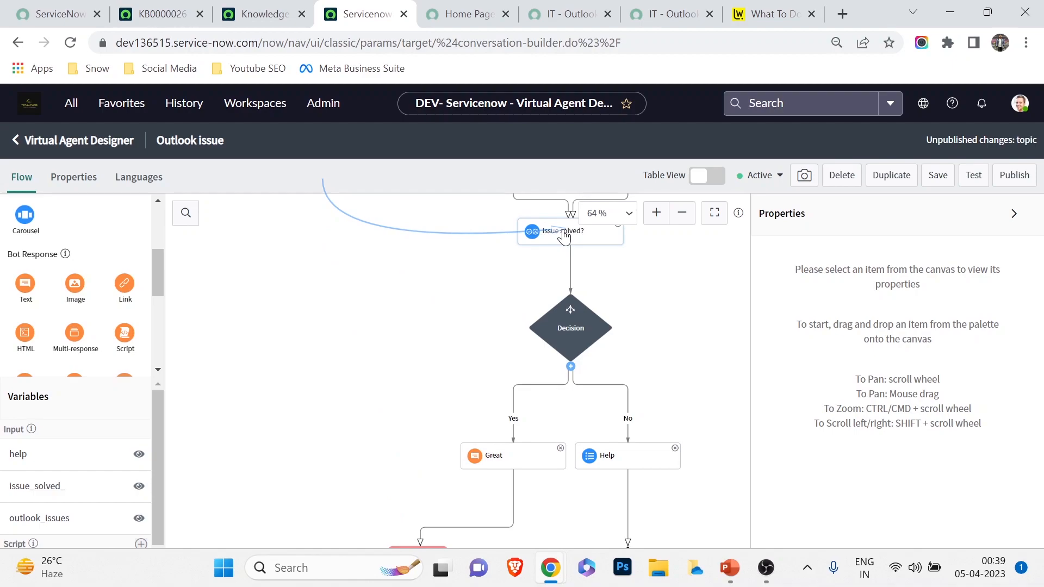
scroll(634, 329, up, 4)
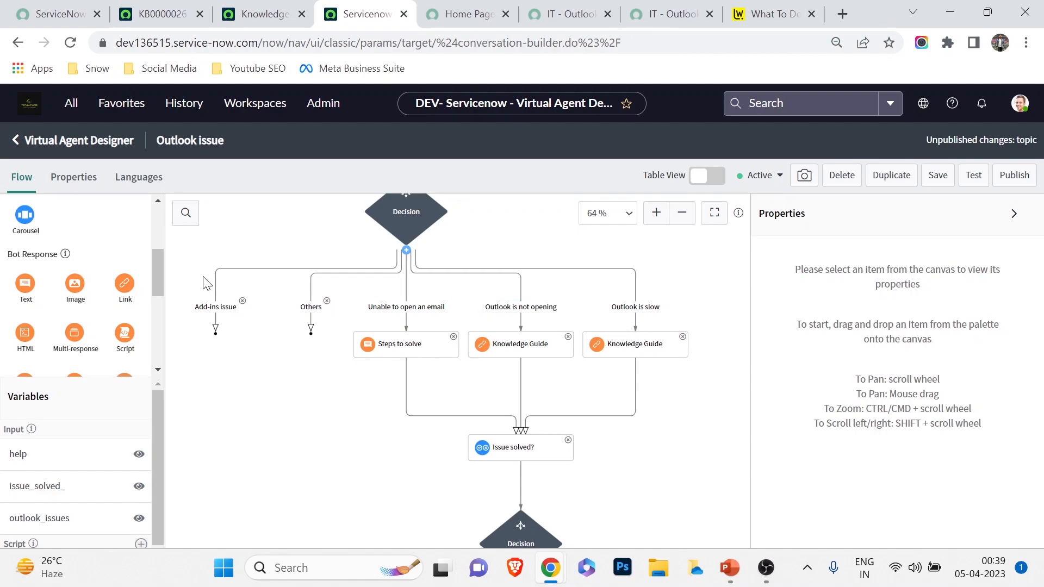
scroll(236, 326, down, 4)
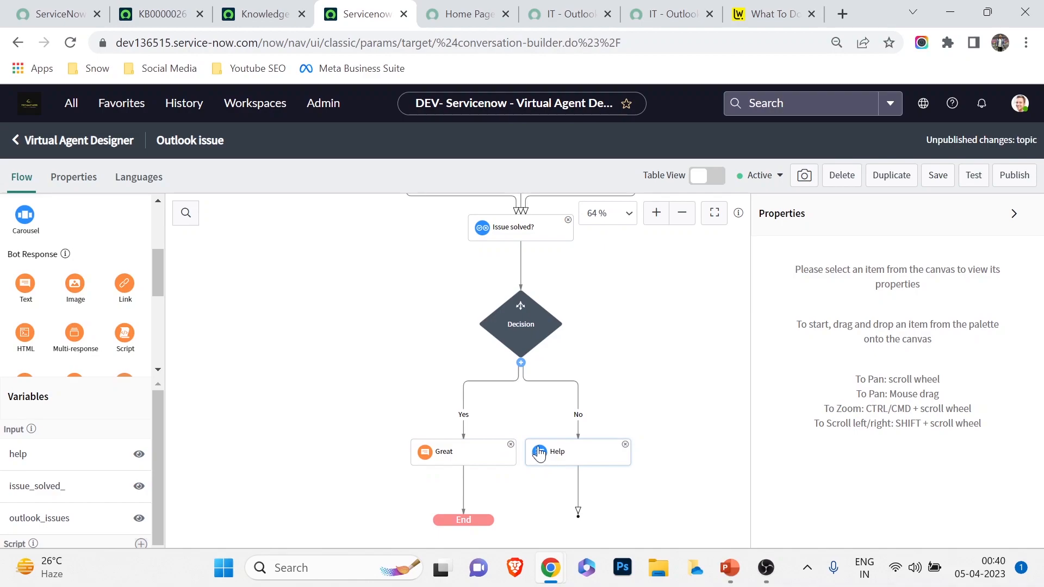
scroll(543, 450, up, 4)
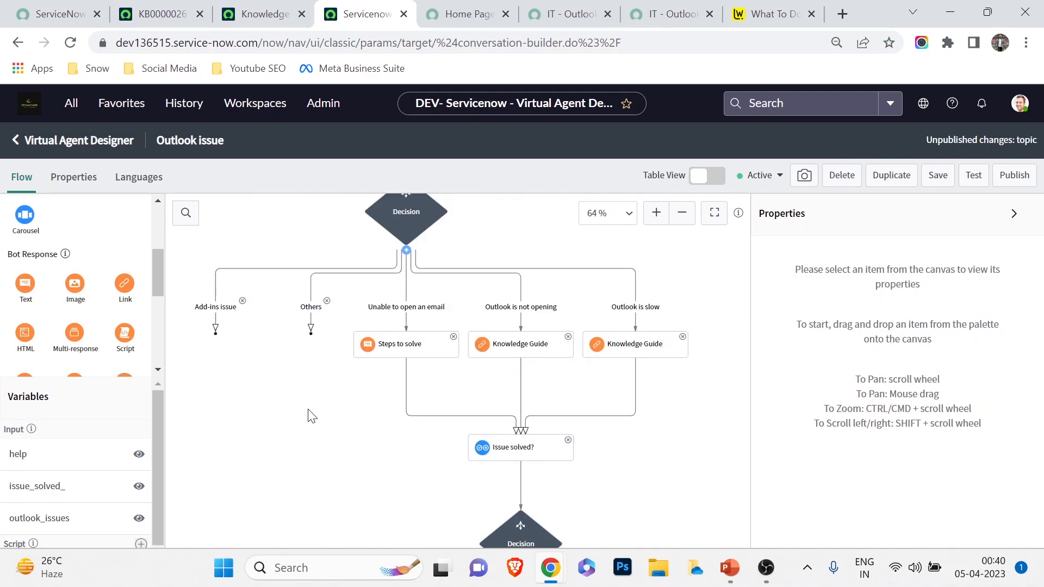
Place a Dynamic Choice input on the Others branch, named Issue already raised, with the prompt "Please find the issue which you previously raised for outlook"
scroll(122, 321, up, 5)
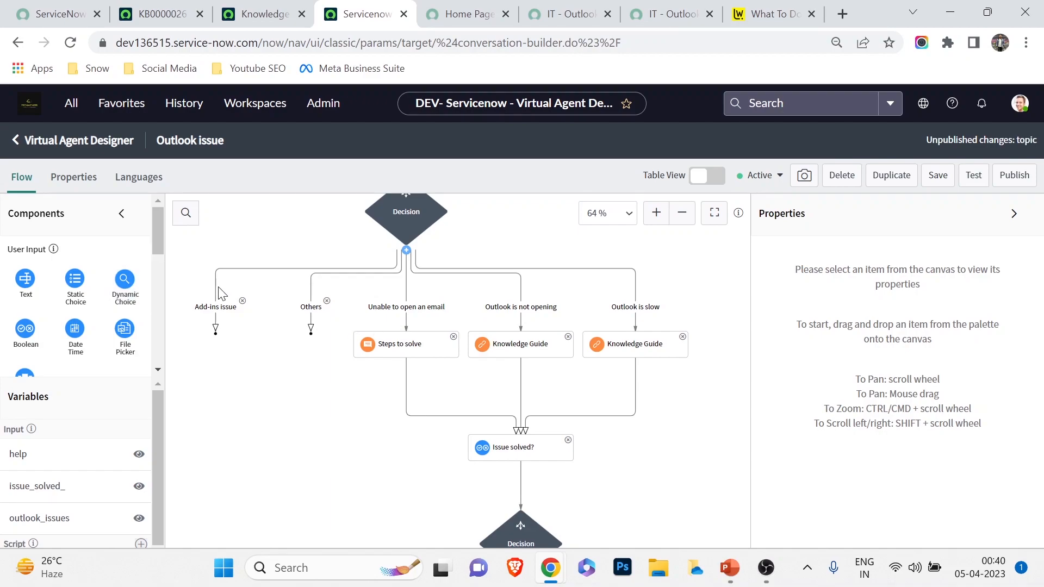
drag(129, 285, 315, 318)
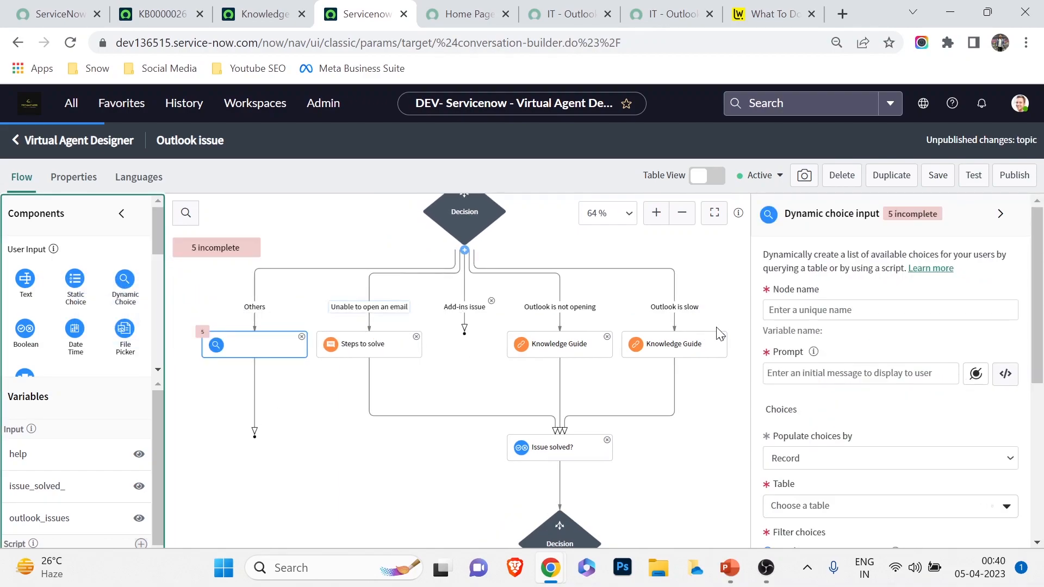
click(848, 311)
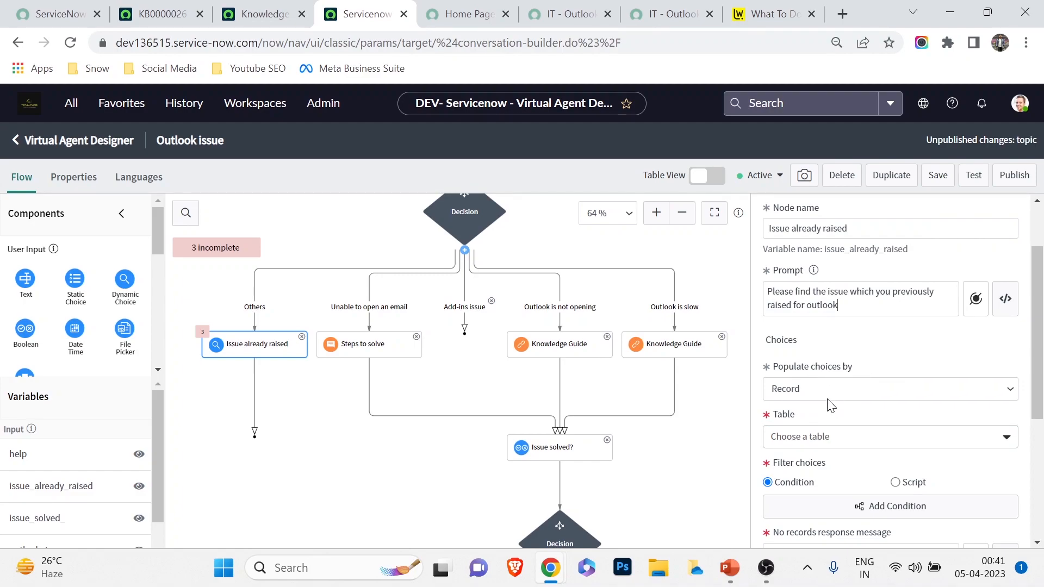
Populate the Issue already raised choices by Record from the Incident [incident] table
click(838, 390)
click(857, 409)
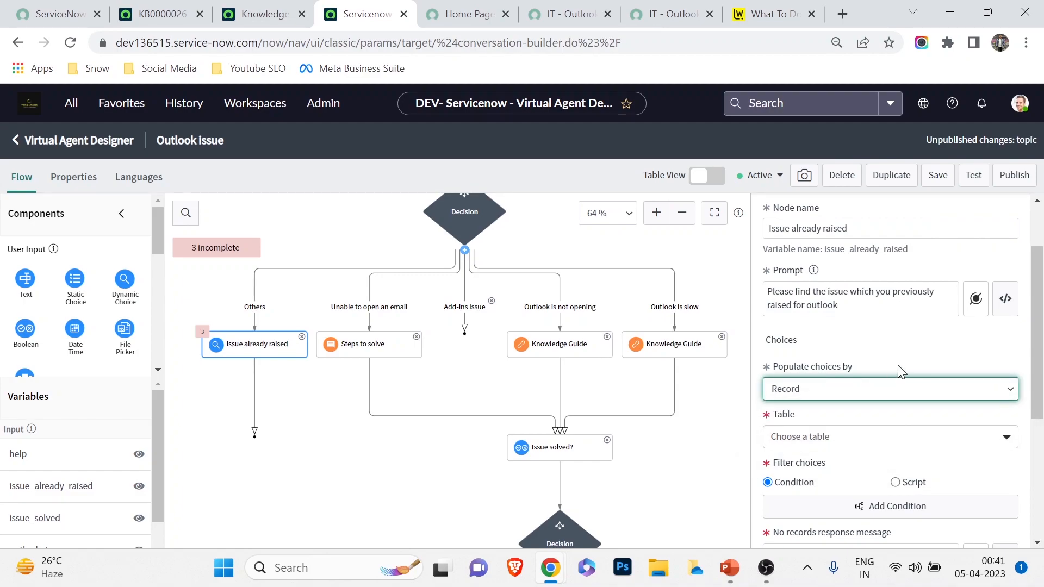
click(842, 440)
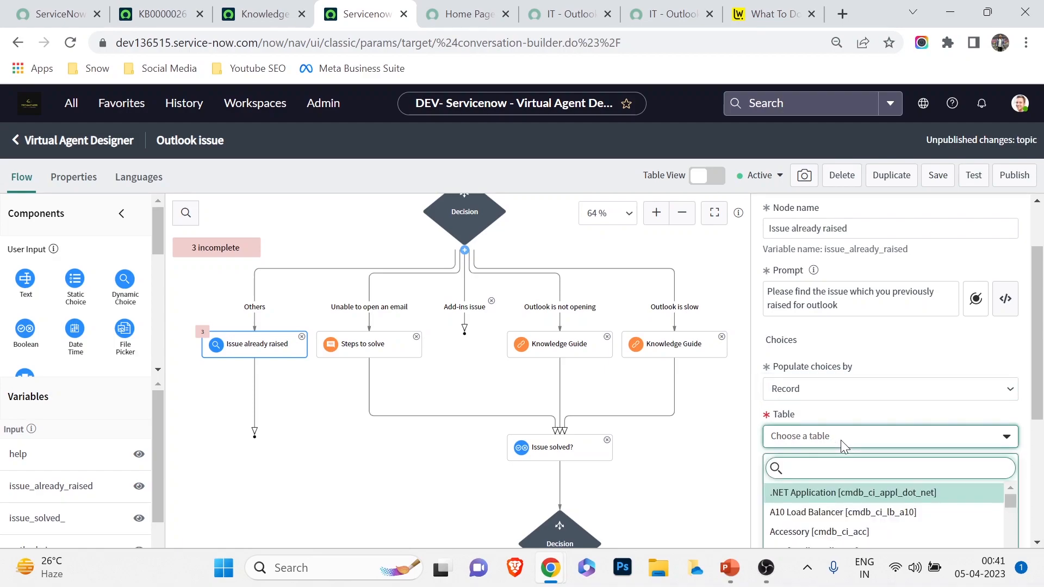
text(inci)
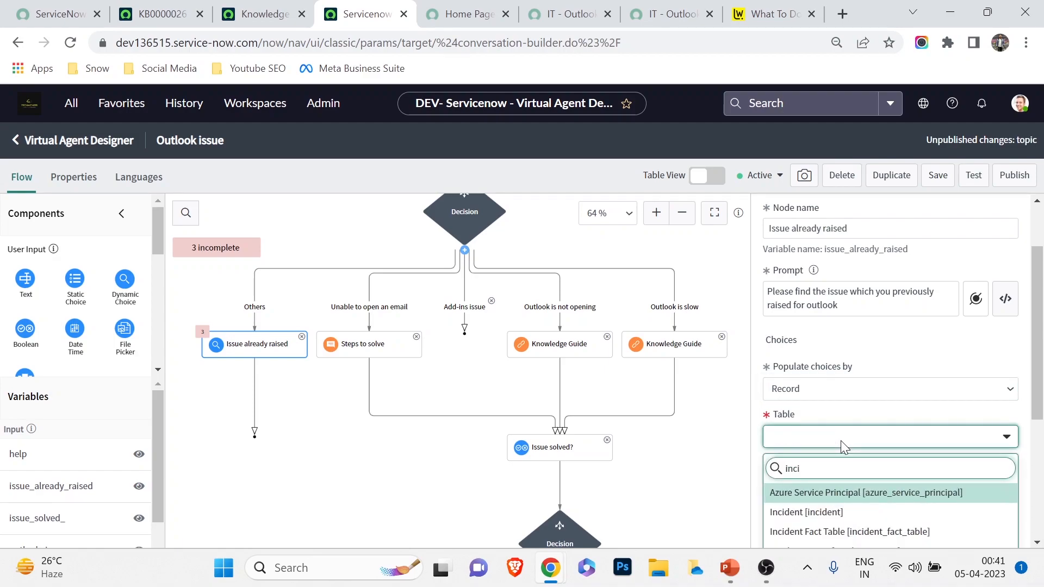
click(826, 512)
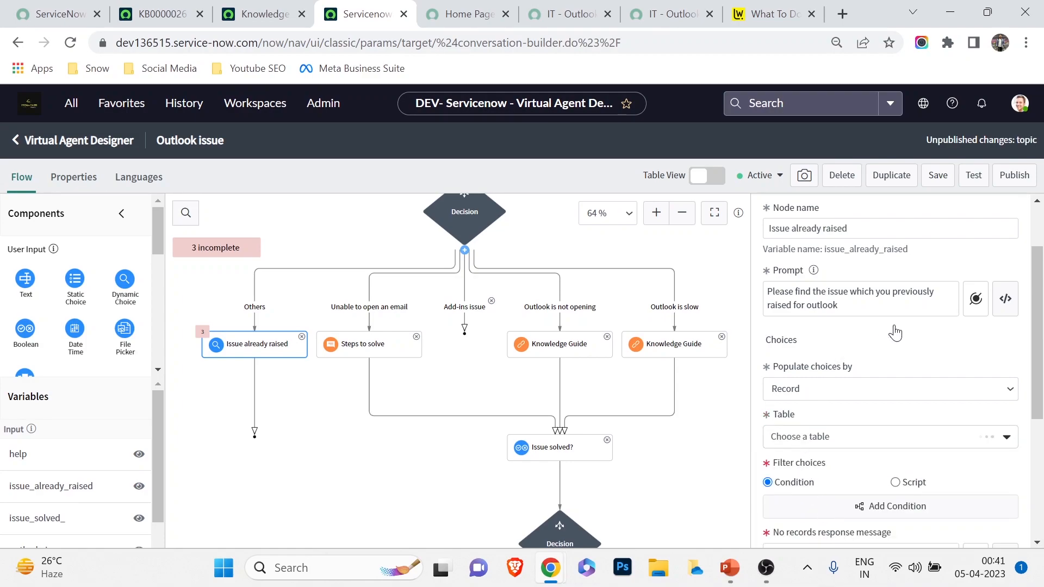
Add a filter condition for the choices requiring Created by is the User input variable's User ID
scroll(893, 332, down, 3)
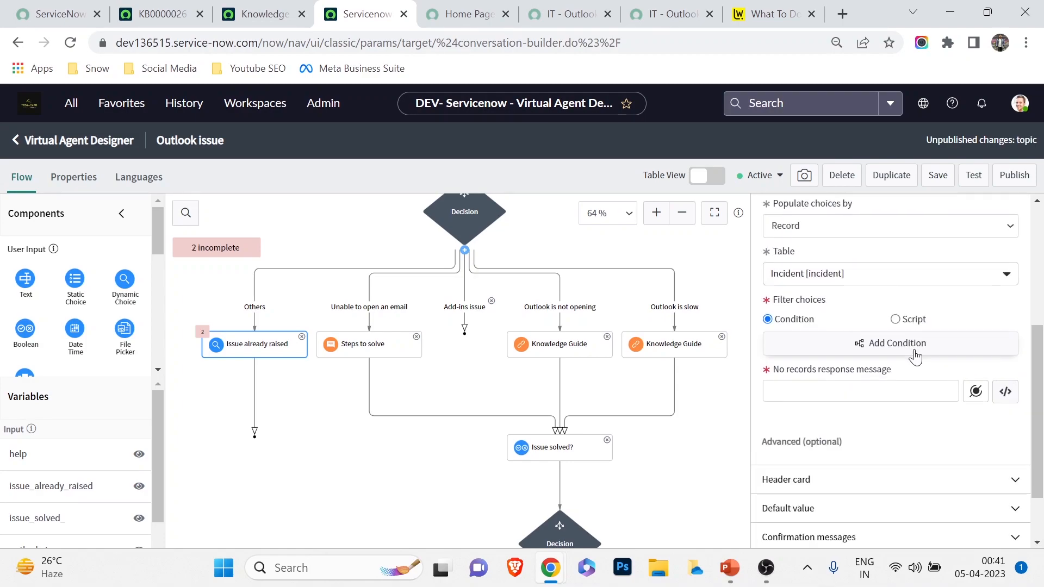
click(862, 345)
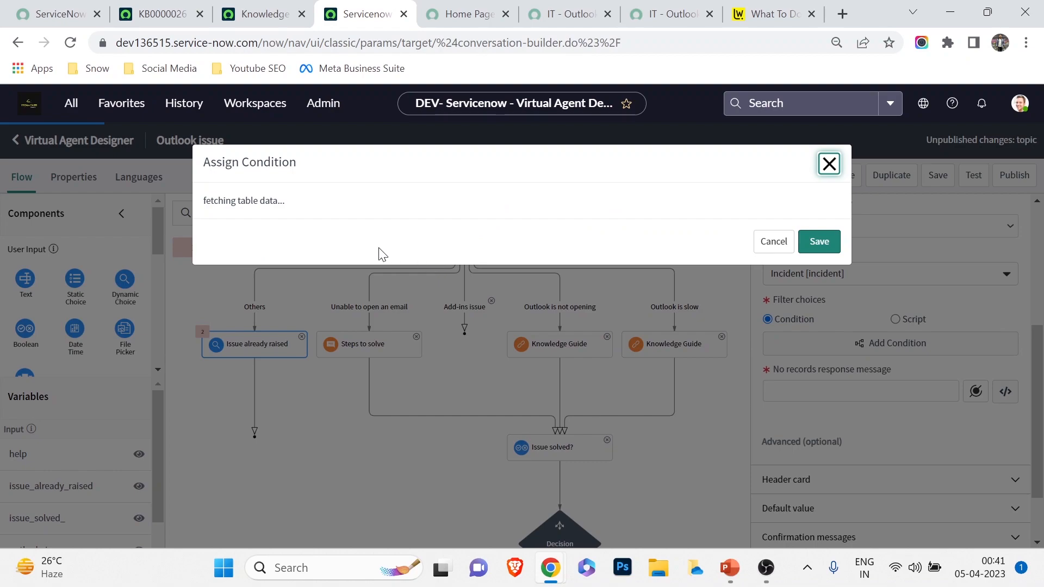
click(346, 231)
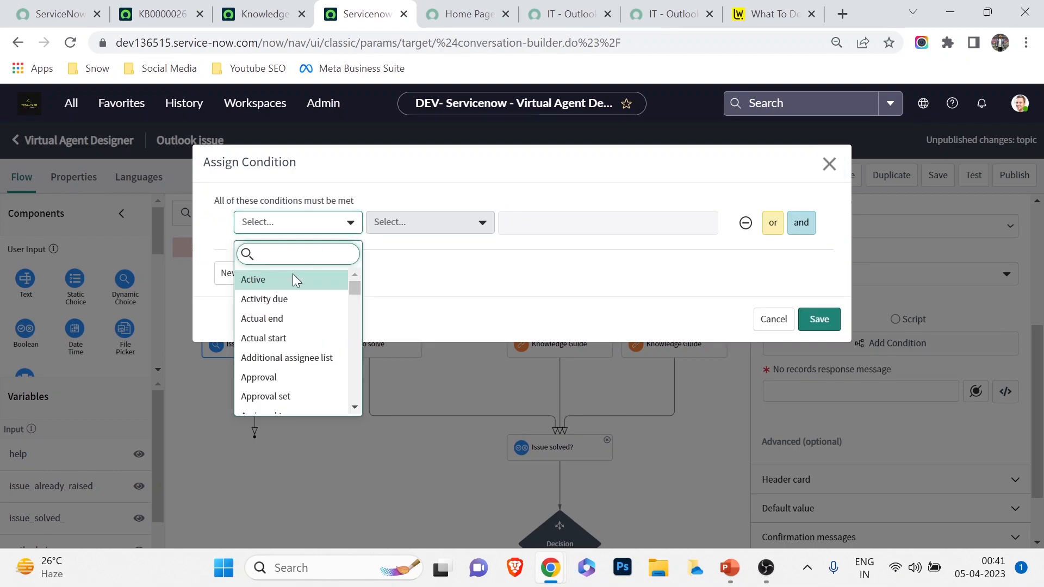
click(301, 224)
click(301, 224)
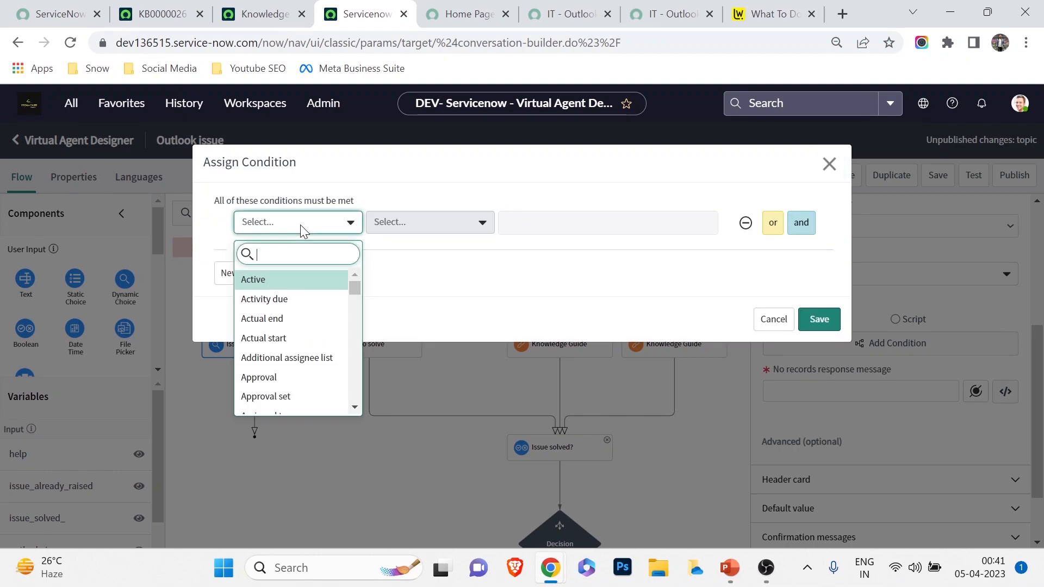
text(creat)
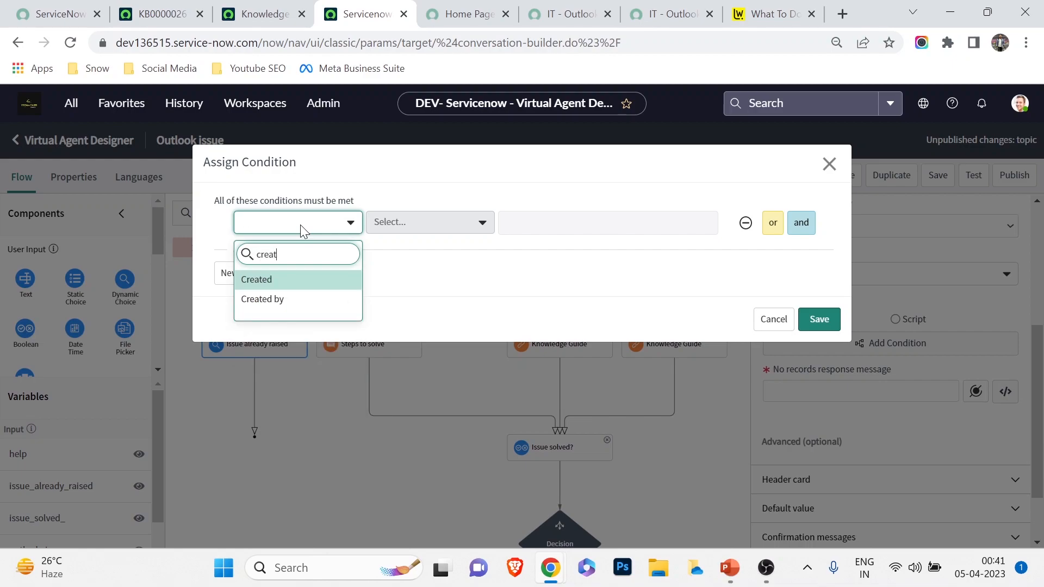
click(285, 298)
click(573, 221)
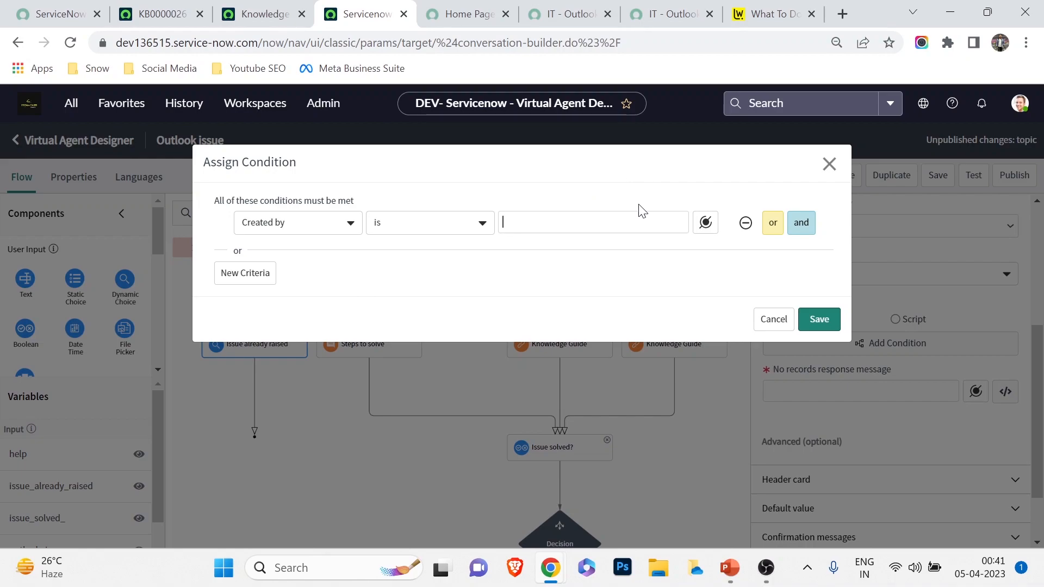
click(707, 223)
click(769, 282)
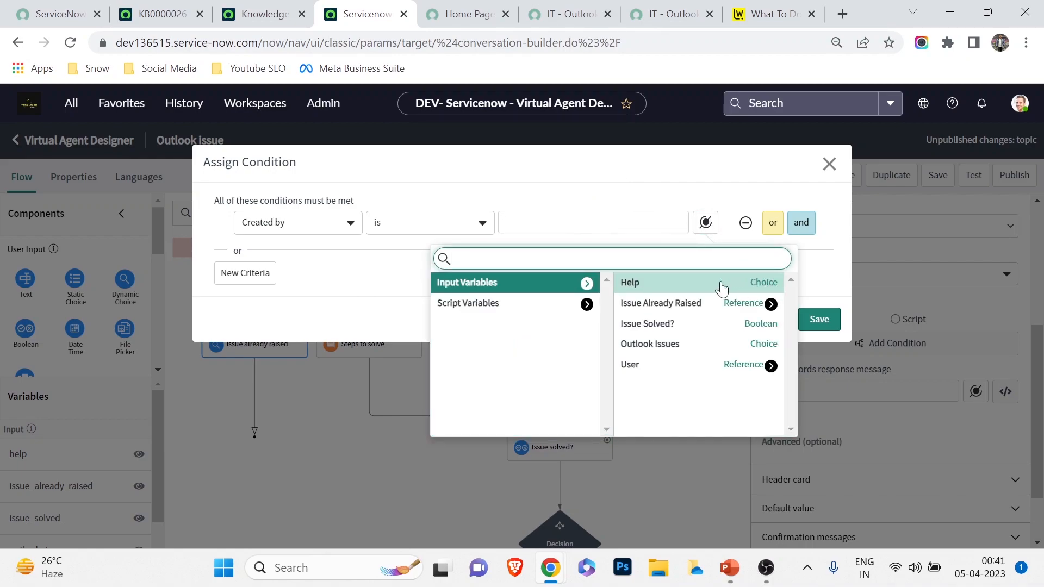
click(770, 366)
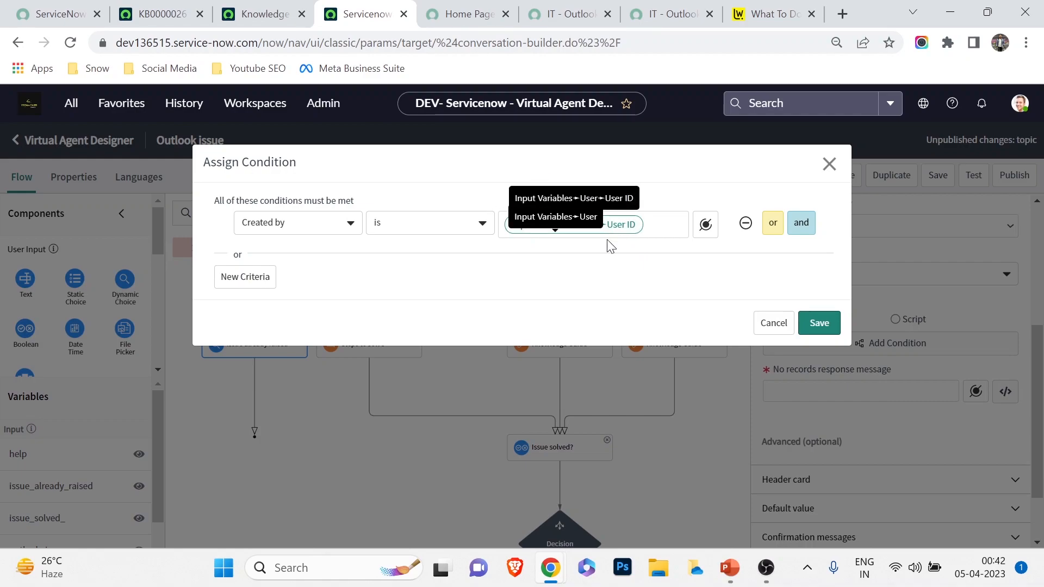
Add an AND condition requiring Short description contains "outlook", and save the filter conditions
click(792, 230)
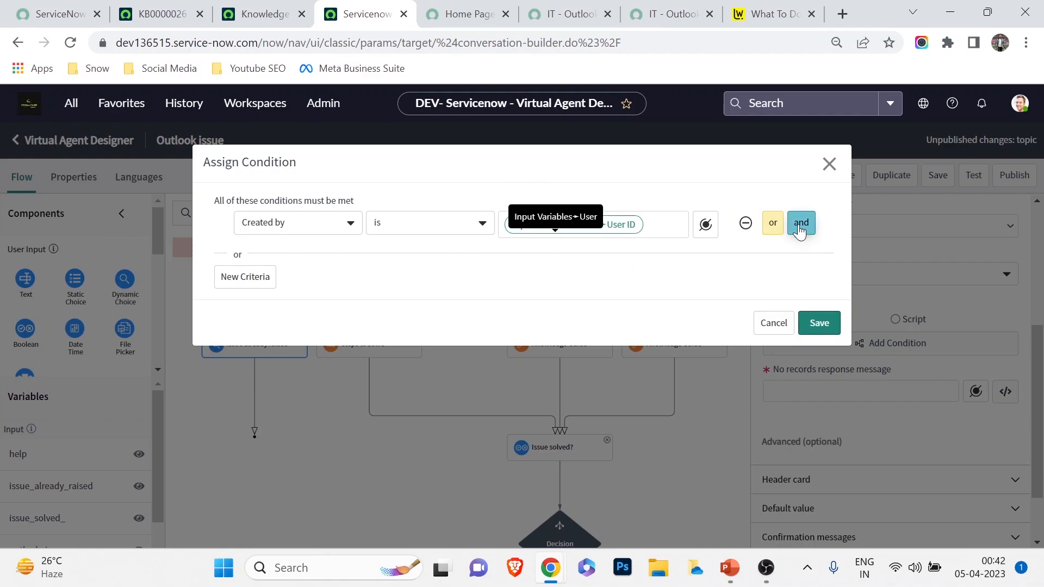
click(284, 258)
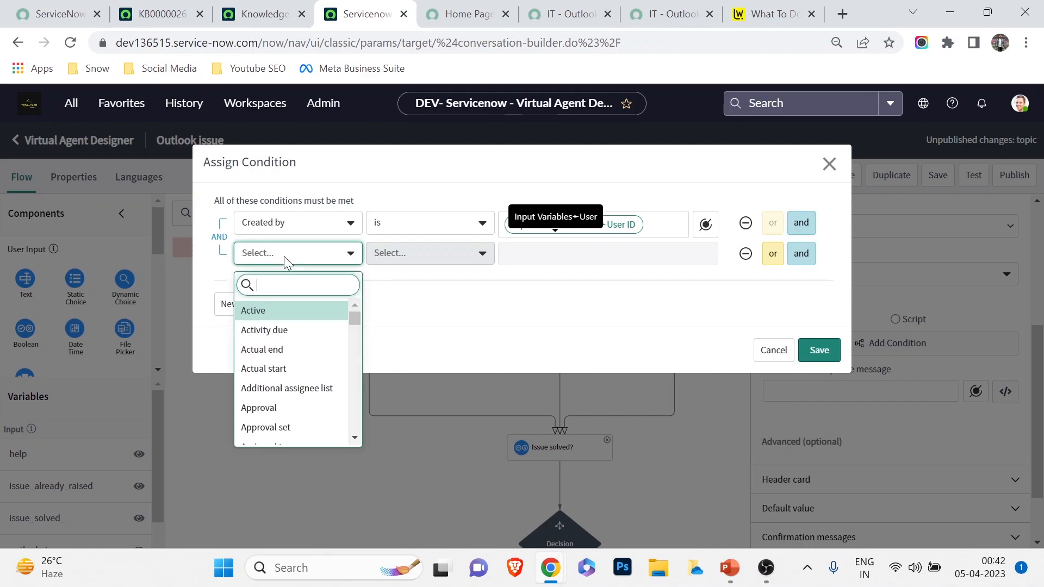
text(short)
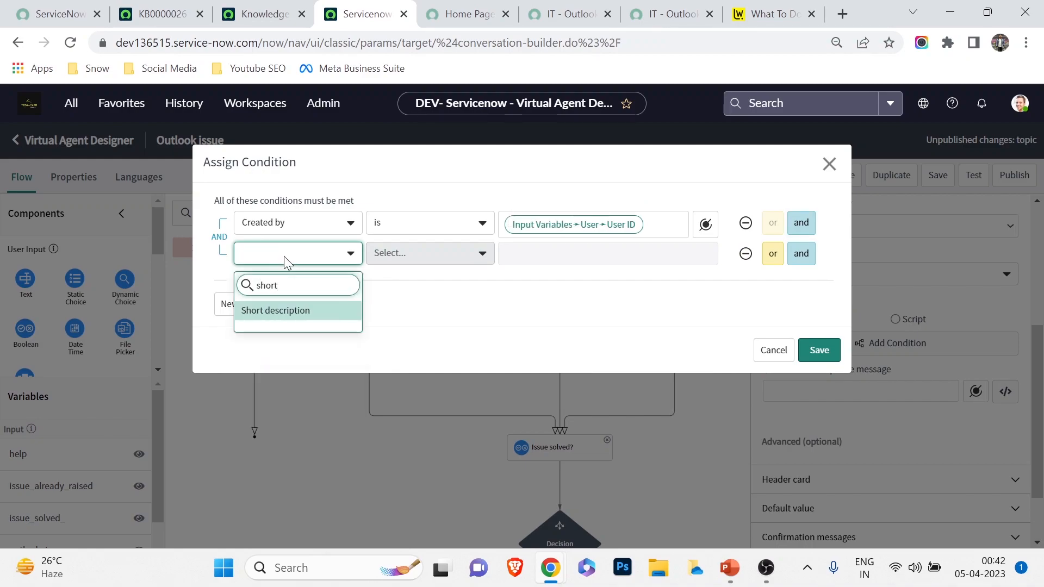
click(304, 311)
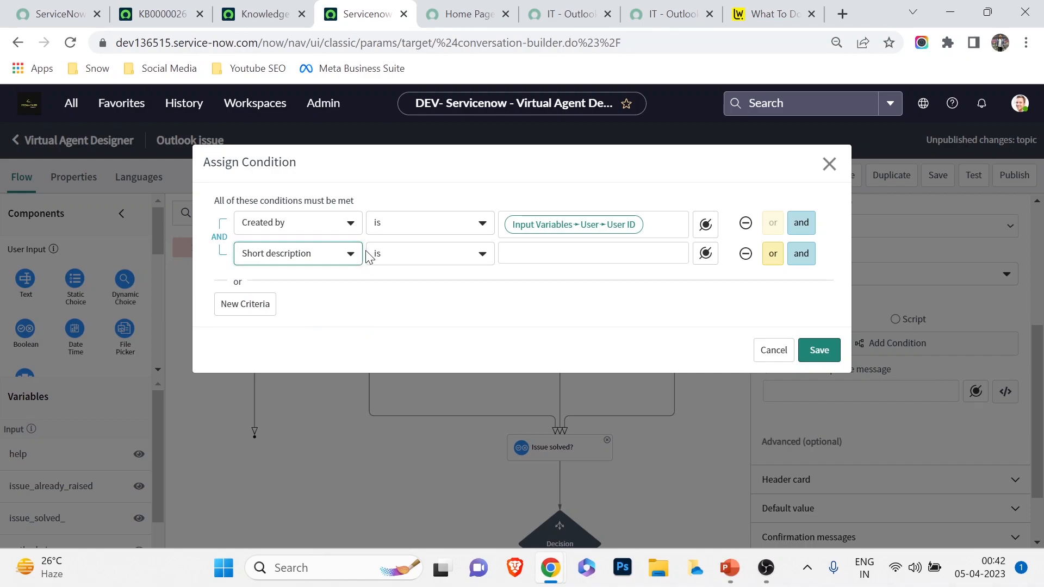
click(411, 252)
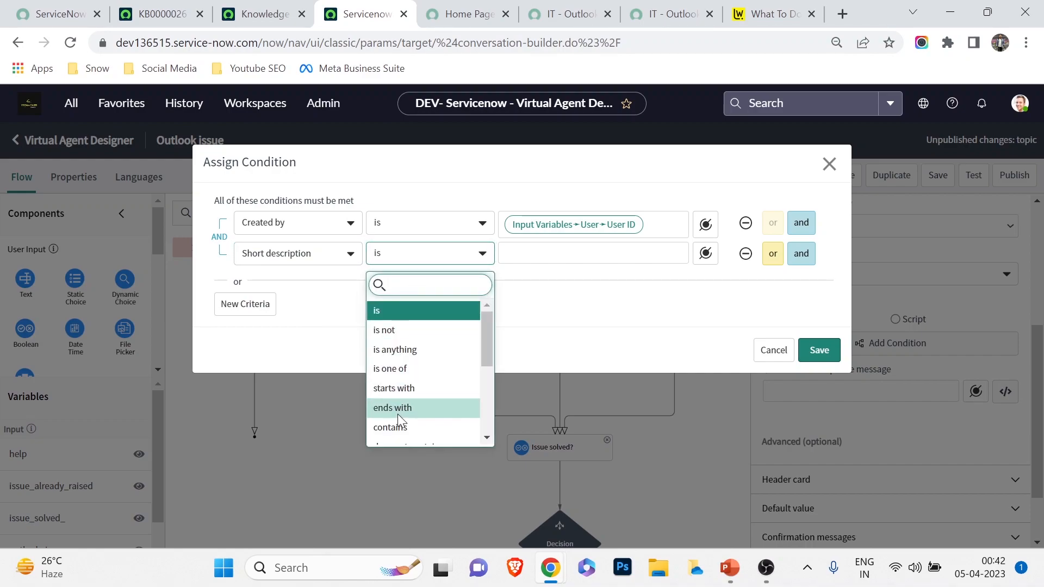
scroll(416, 419, down, 1)
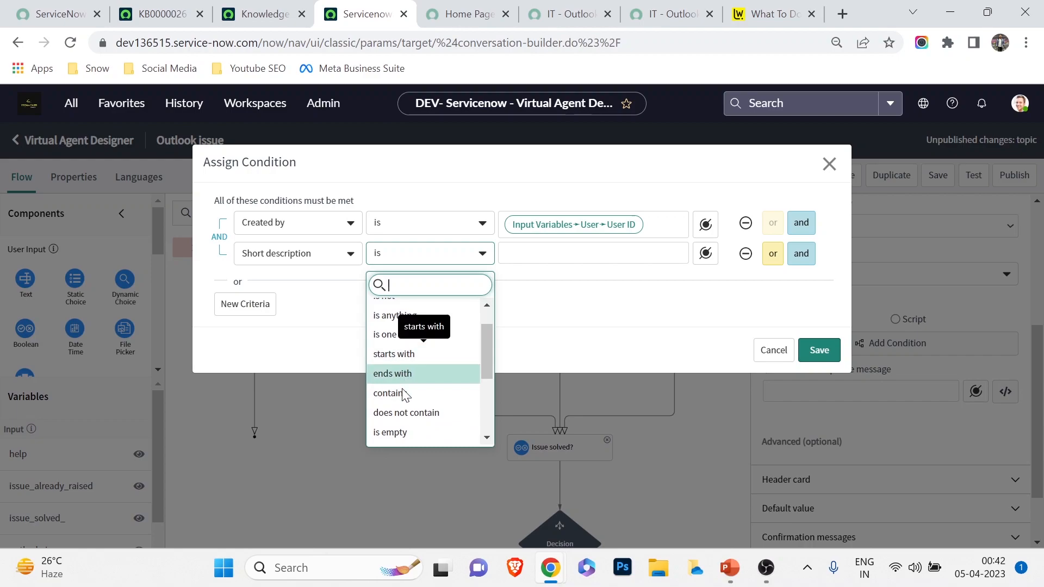
key(Return)
click(568, 253)
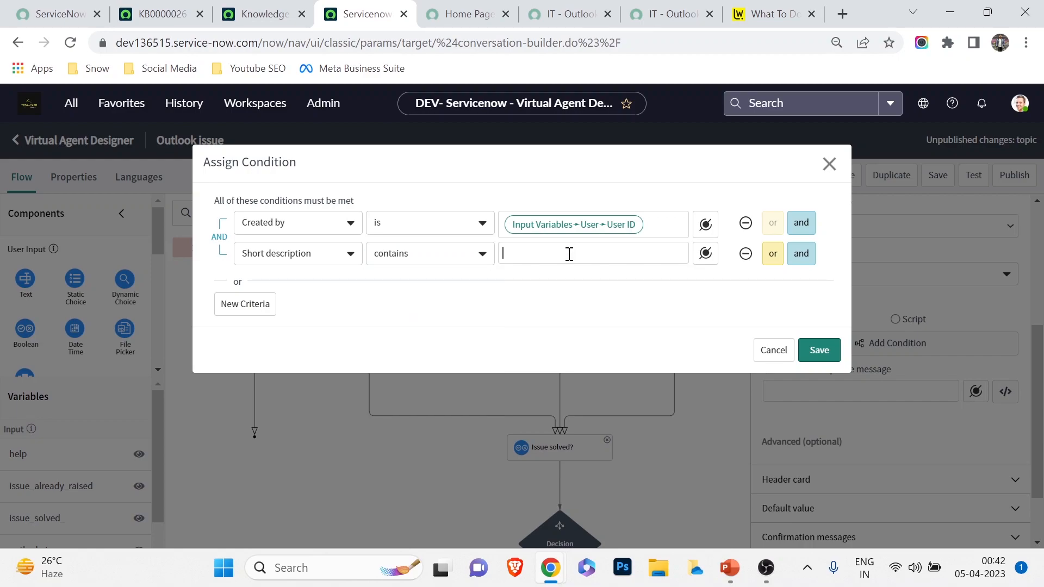
text(outlook)
click(814, 351)
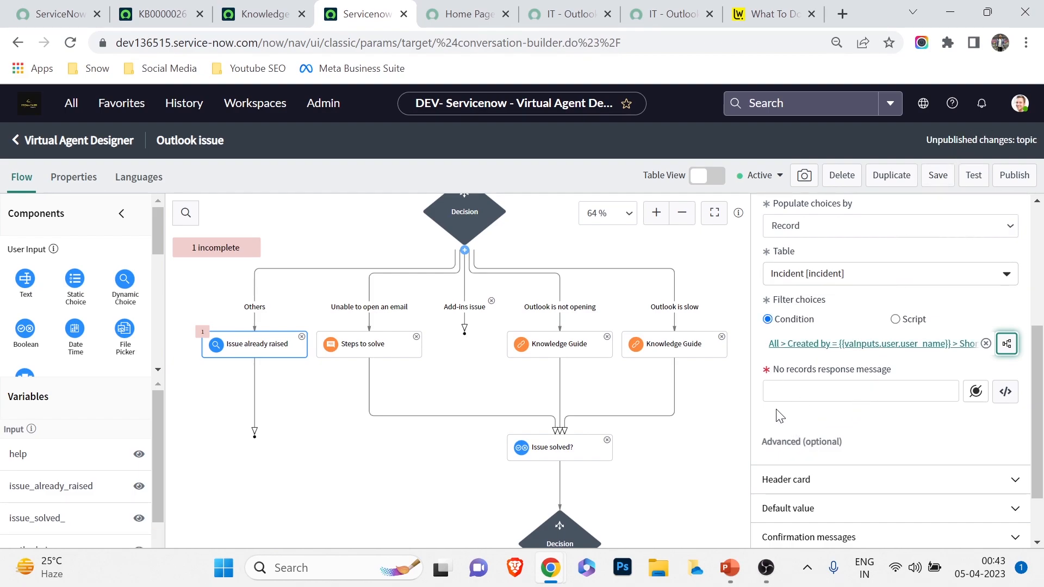
Set the no records response message to "You have not raised any outlook incident before" and publish the topic
click(810, 387)
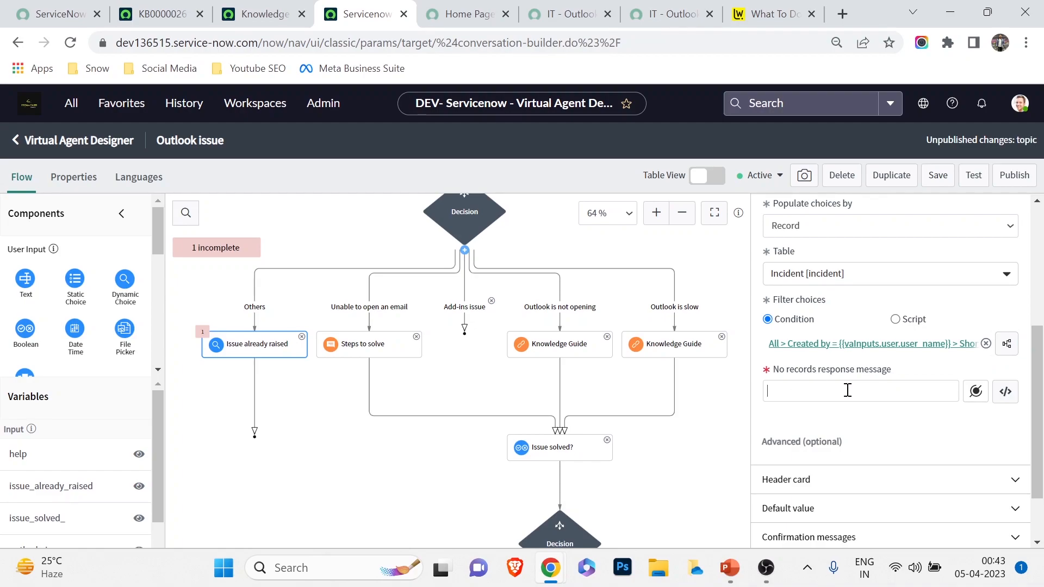
text(You have not raised any outlook incident before)
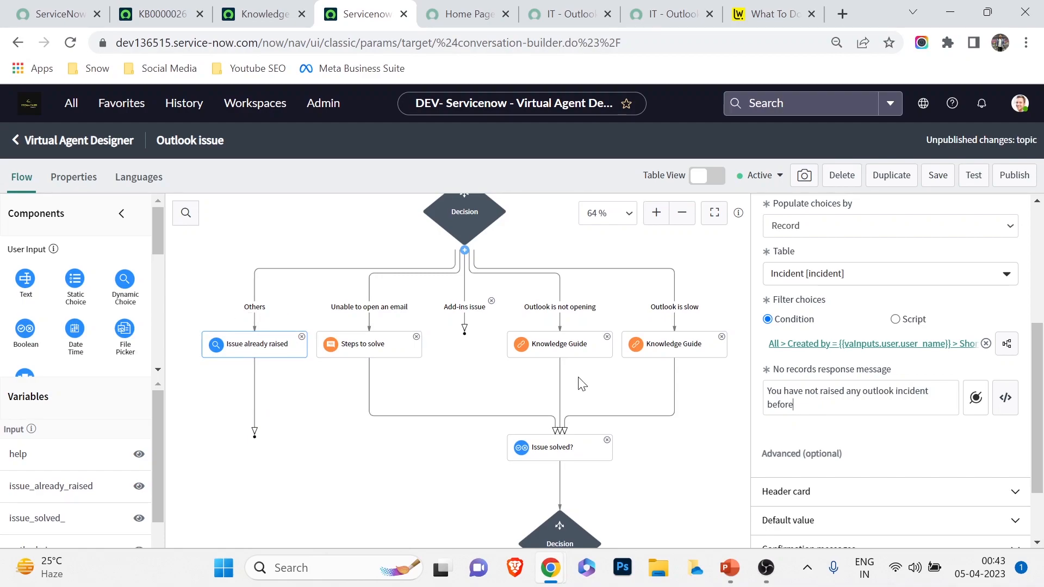
scroll(863, 451, down, 2)
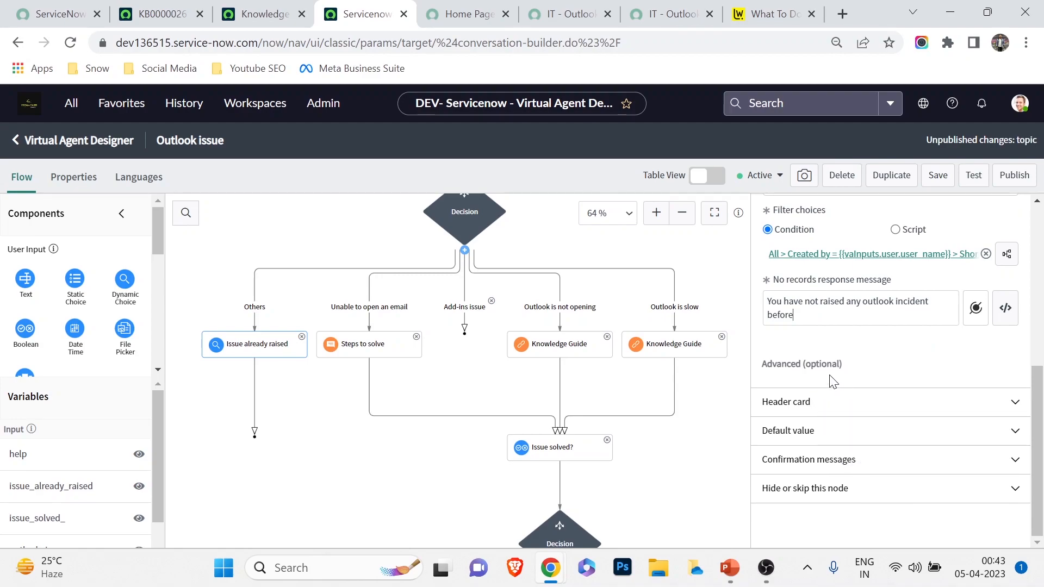
scroll(838, 391, up, 6)
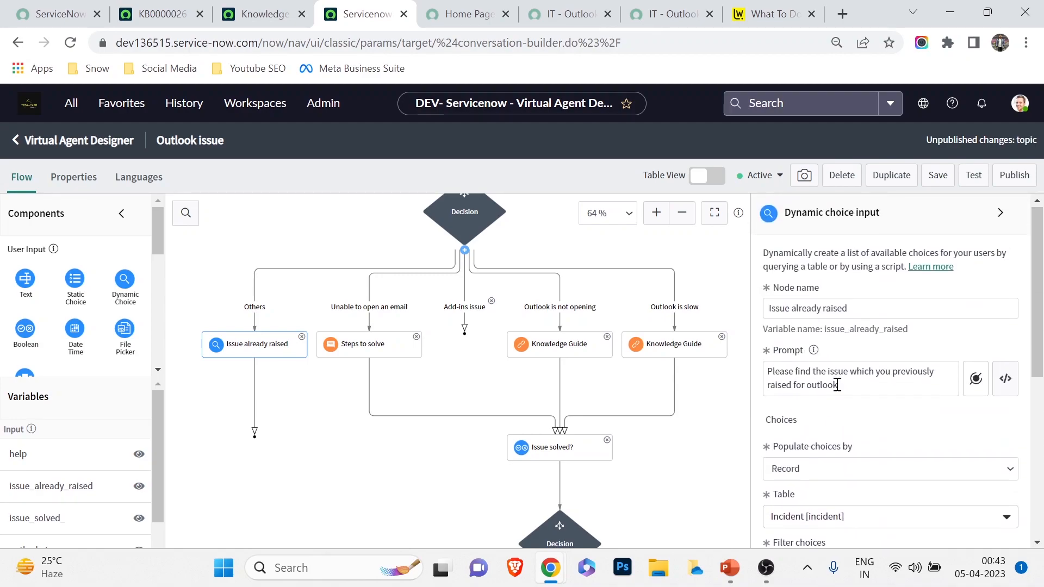
click(1023, 175)
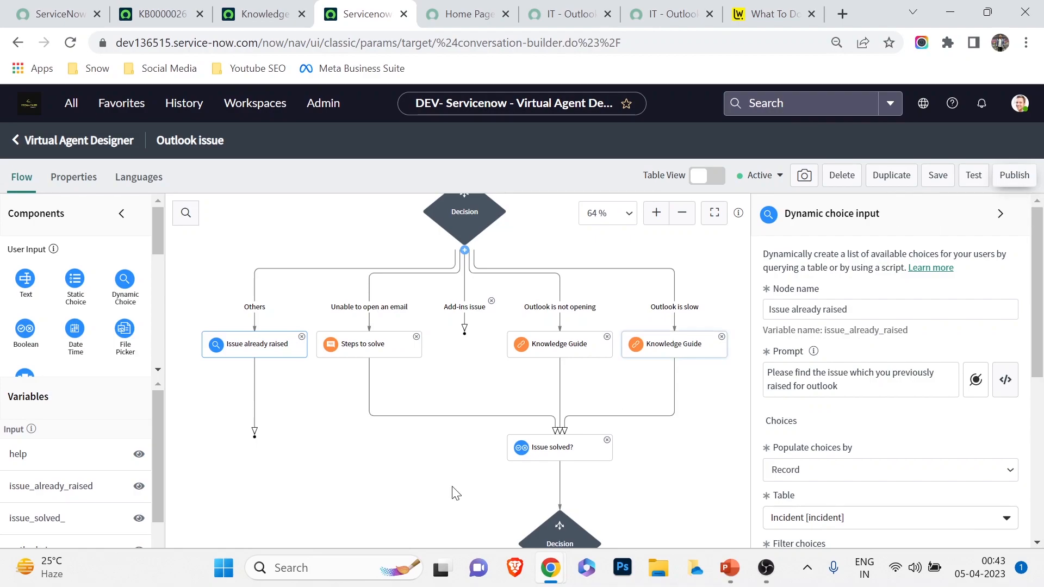
In the Service Portal chat, test the Outlook issue topic with the Unable to open an email option
click(462, 14)
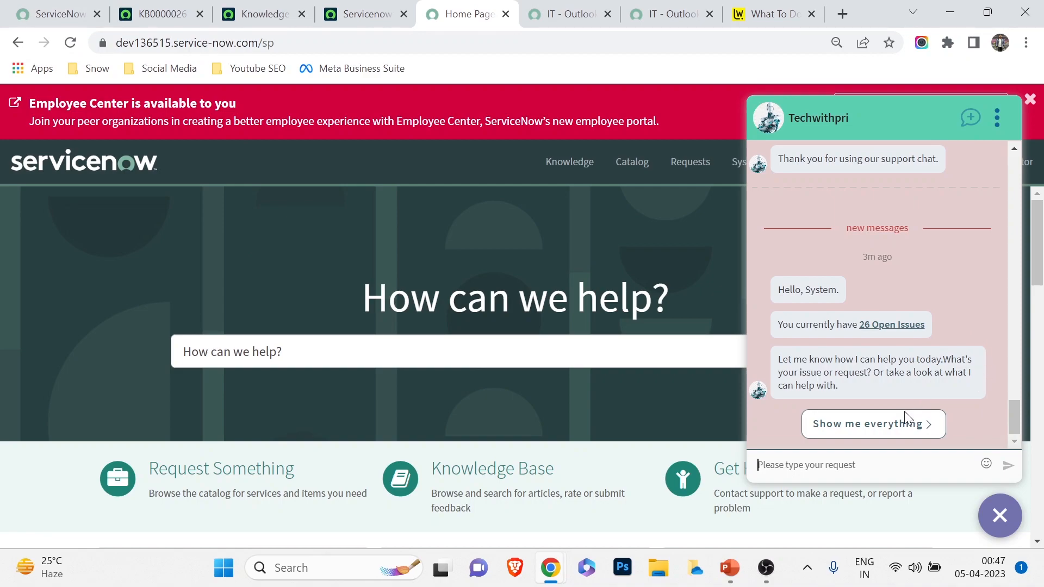
click(905, 419)
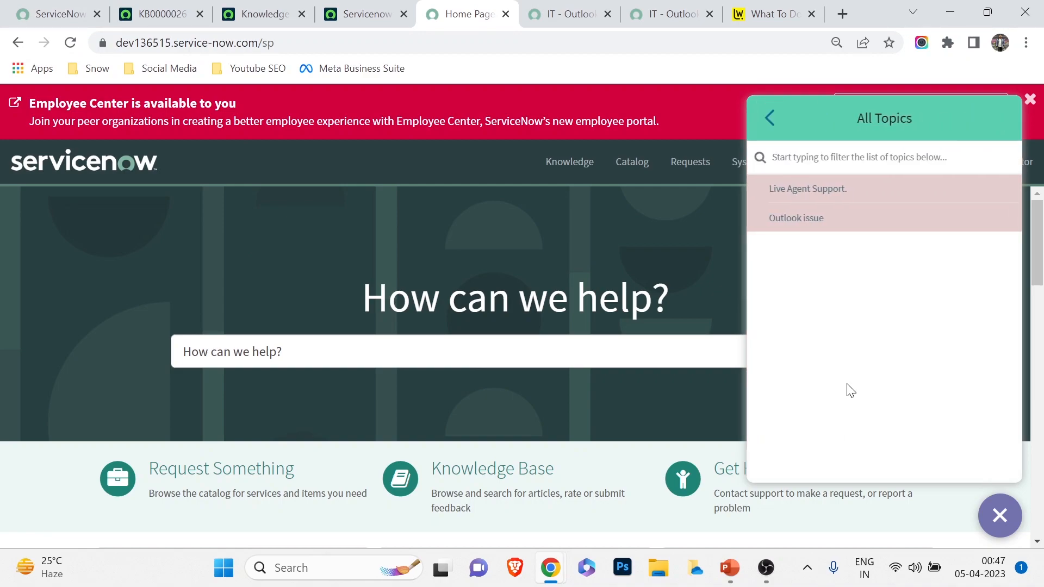
click(788, 216)
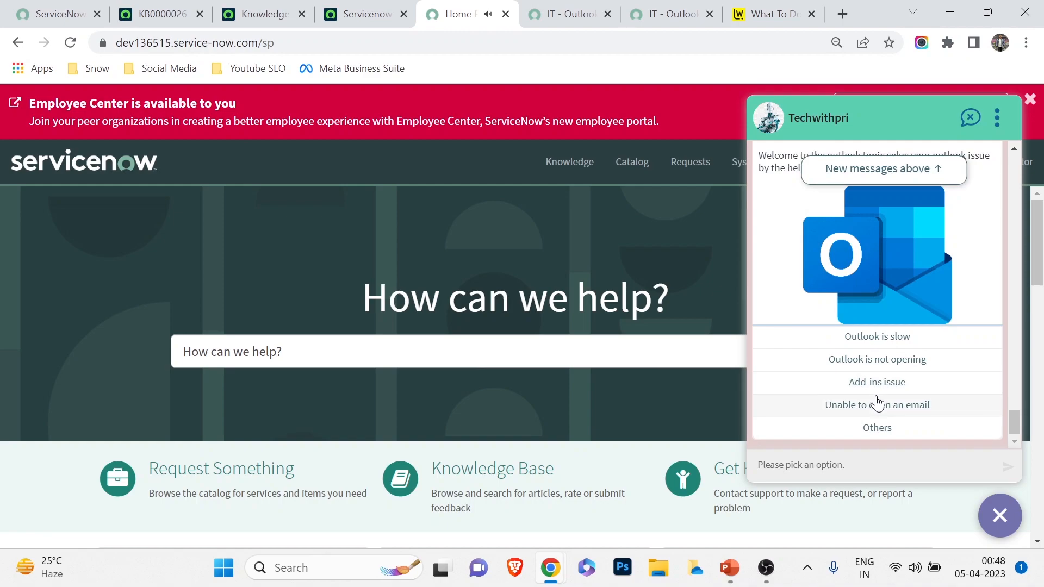
click(857, 405)
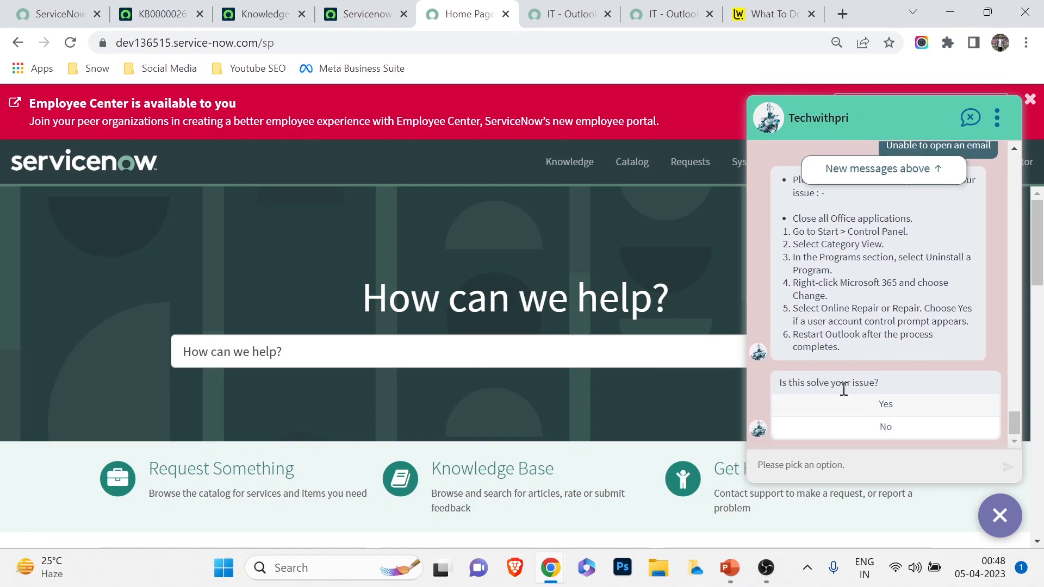
End the current support chat conversation and start a new one
click(972, 118)
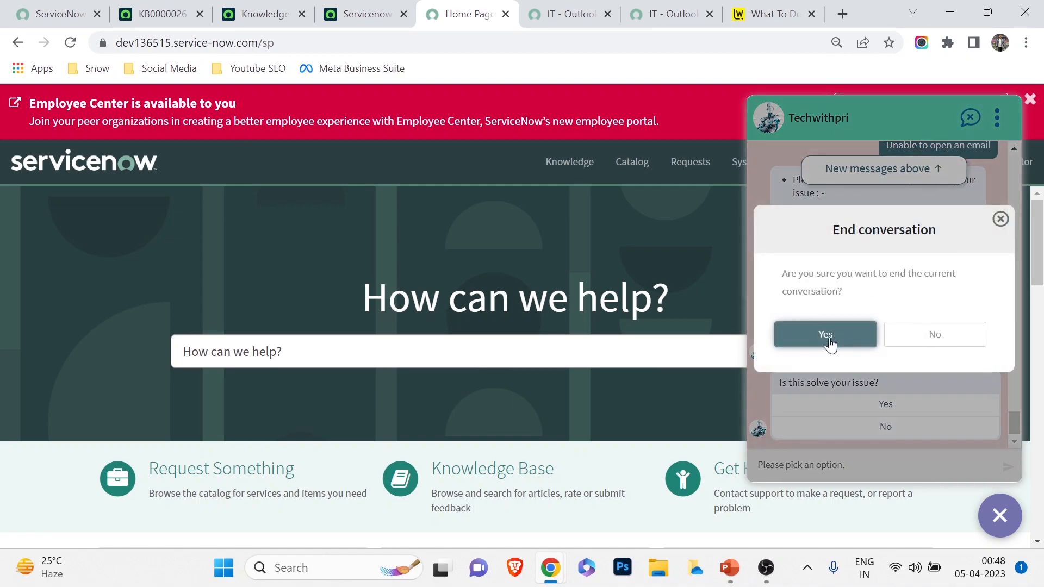
click(824, 341)
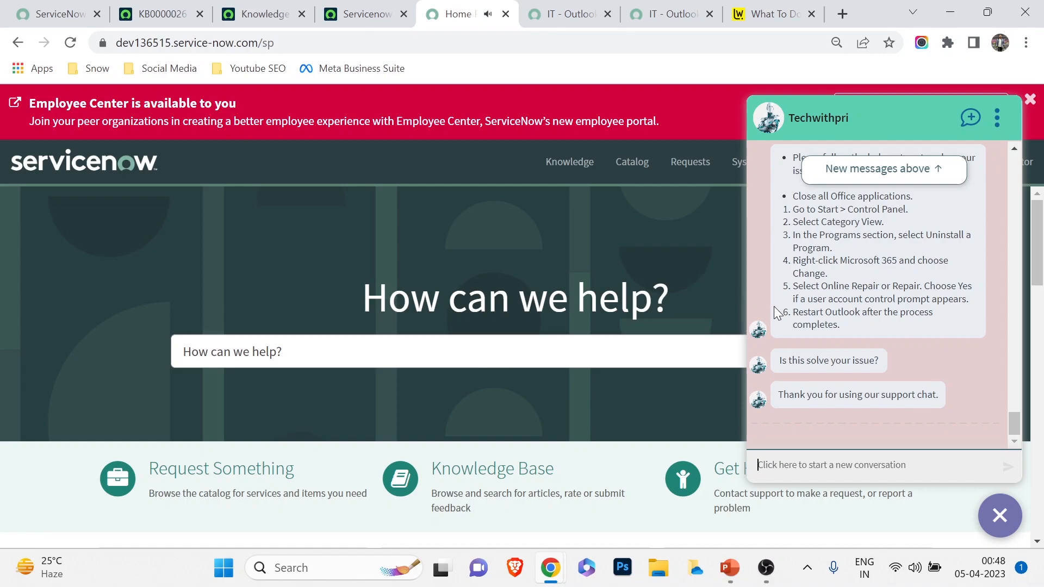
click(807, 466)
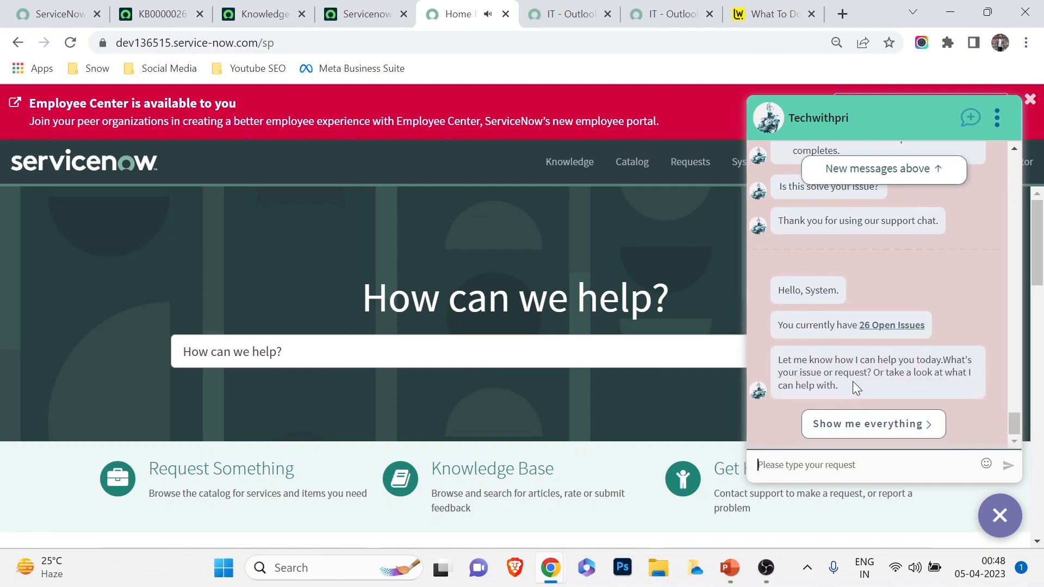
Choose the Outlook issue topic from the full topic list in the portal chat and test its Others option
click(909, 425)
click(812, 229)
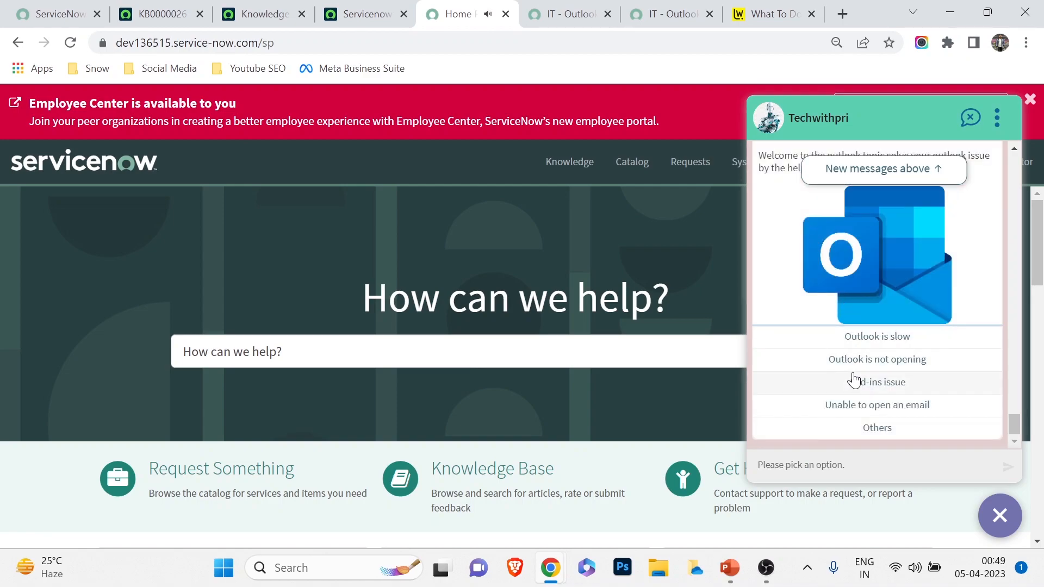
click(888, 426)
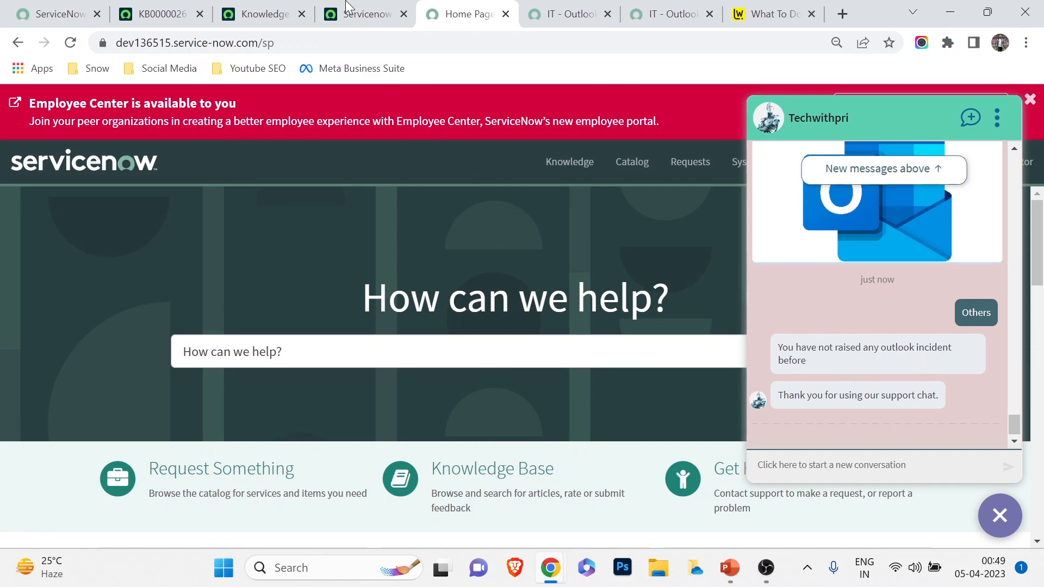
Check the Outlook incident's short description, and retest the Others option in a new portal chat, answering Yes to the incident question
click(372, 5)
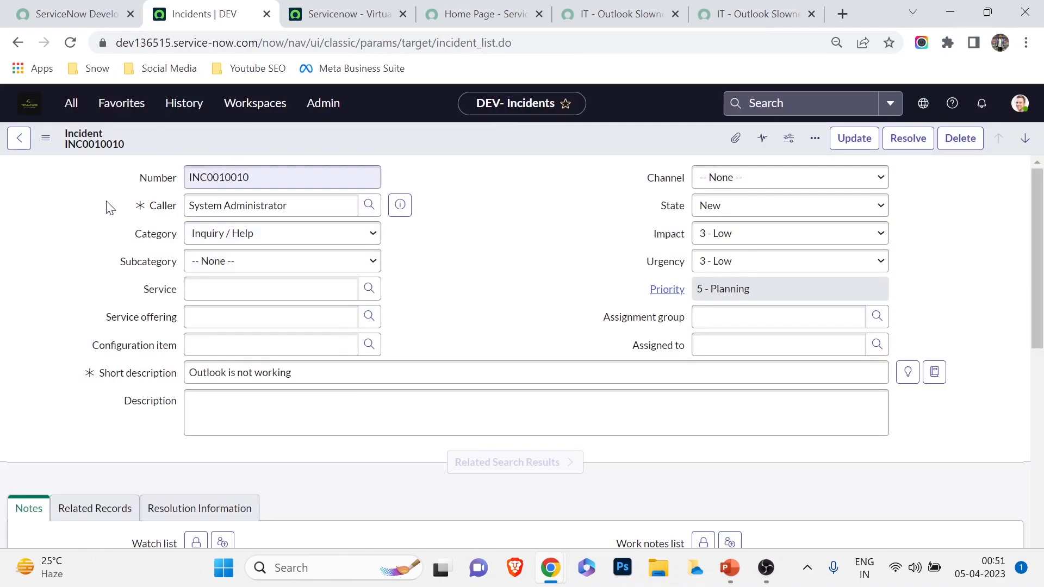
click(293, 373)
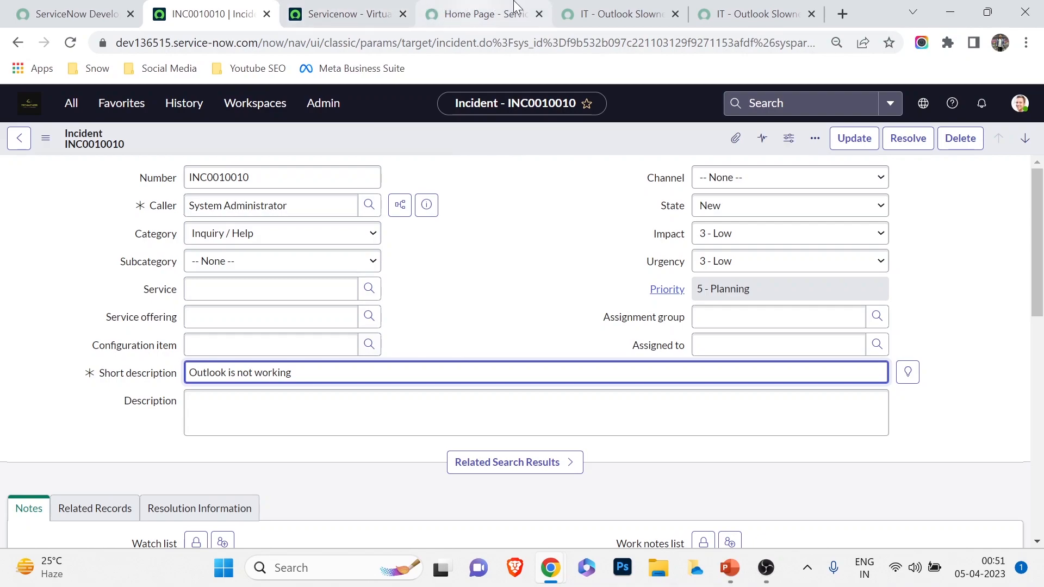
click(495, 7)
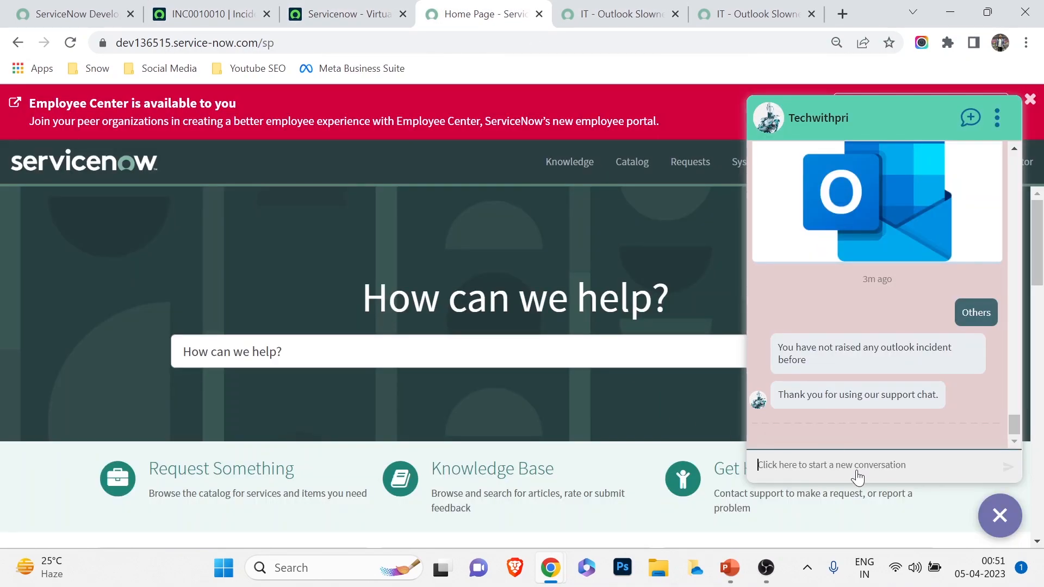
click(857, 476)
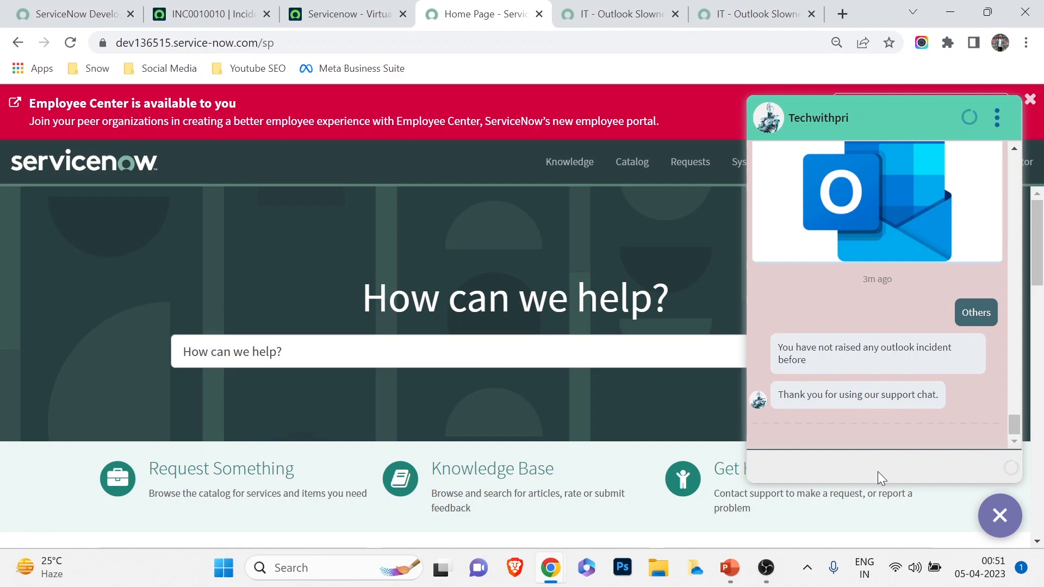
click(843, 436)
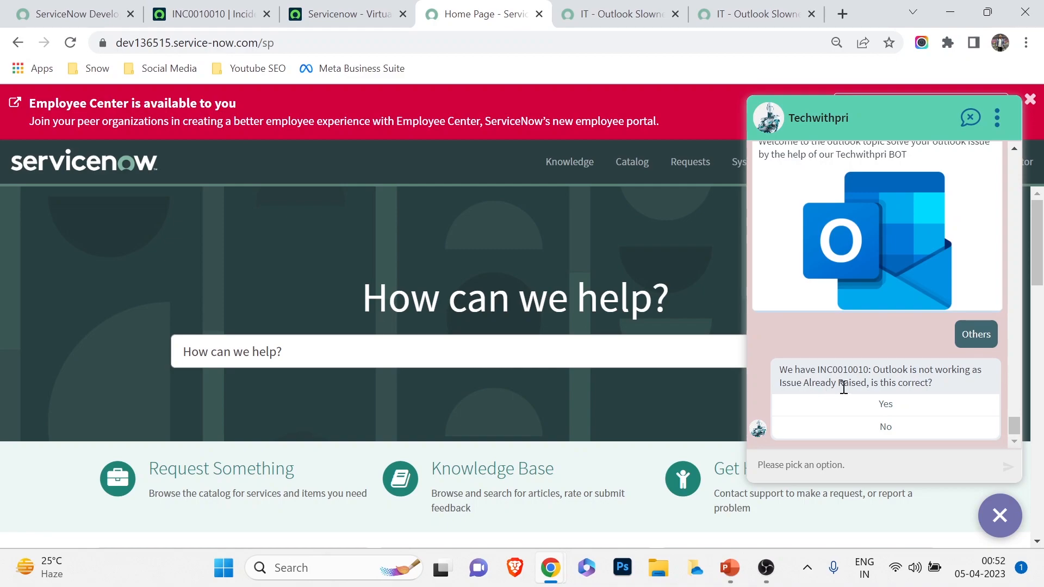
click(891, 412)
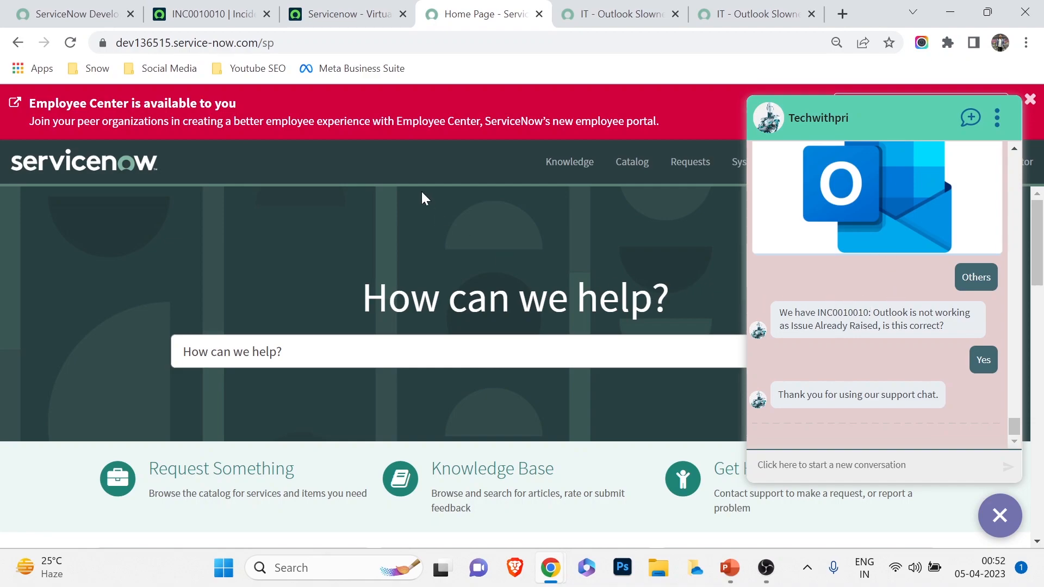
Return to the Outlook issue flow in Virtual Agent Designer and review the Help node's Create Ticket and Live agent Support choices
click(296, 9)
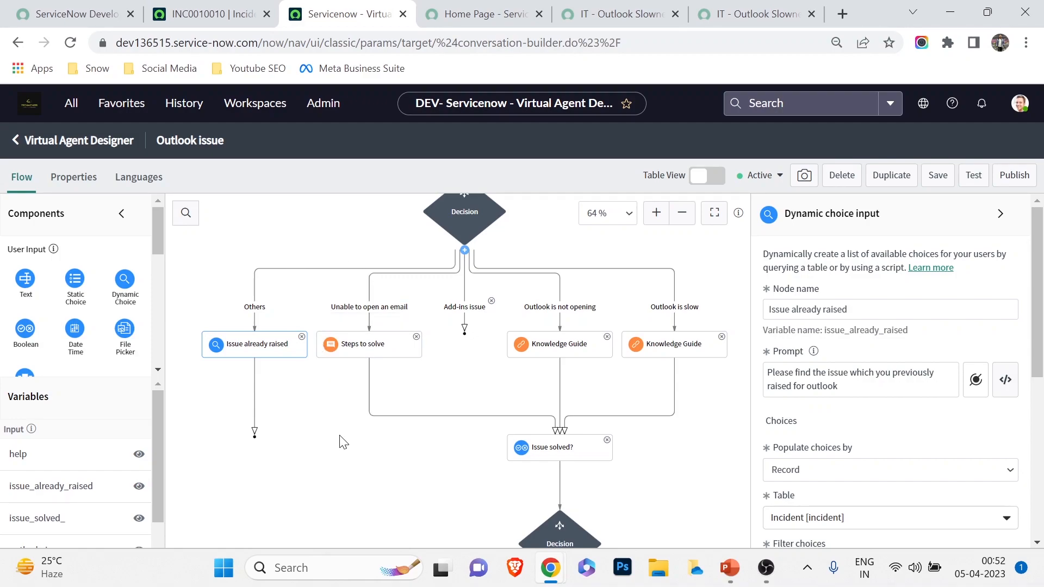
scroll(344, 442, down, 2)
scroll(343, 441, down, 2)
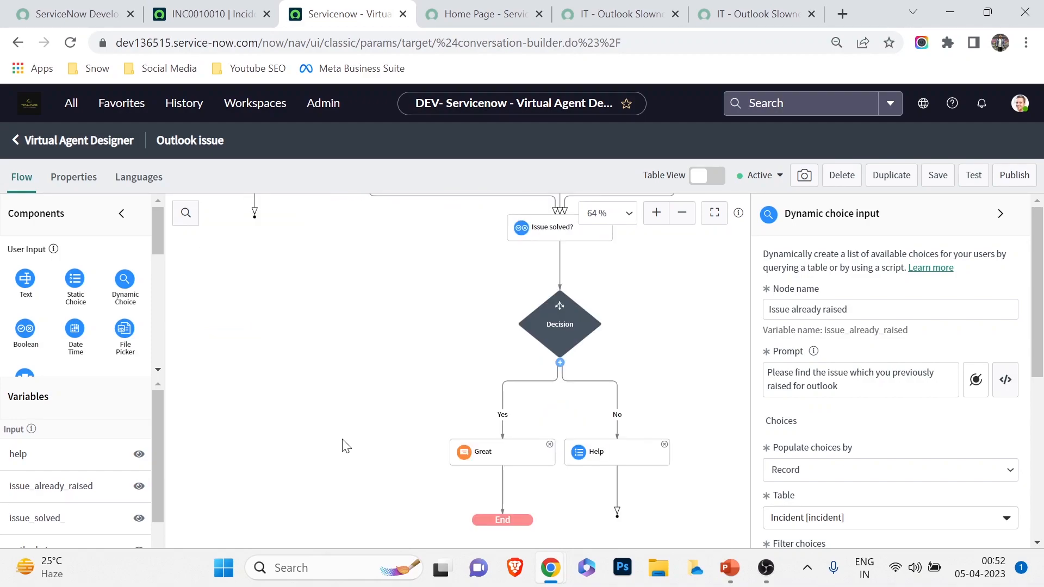
click(606, 459)
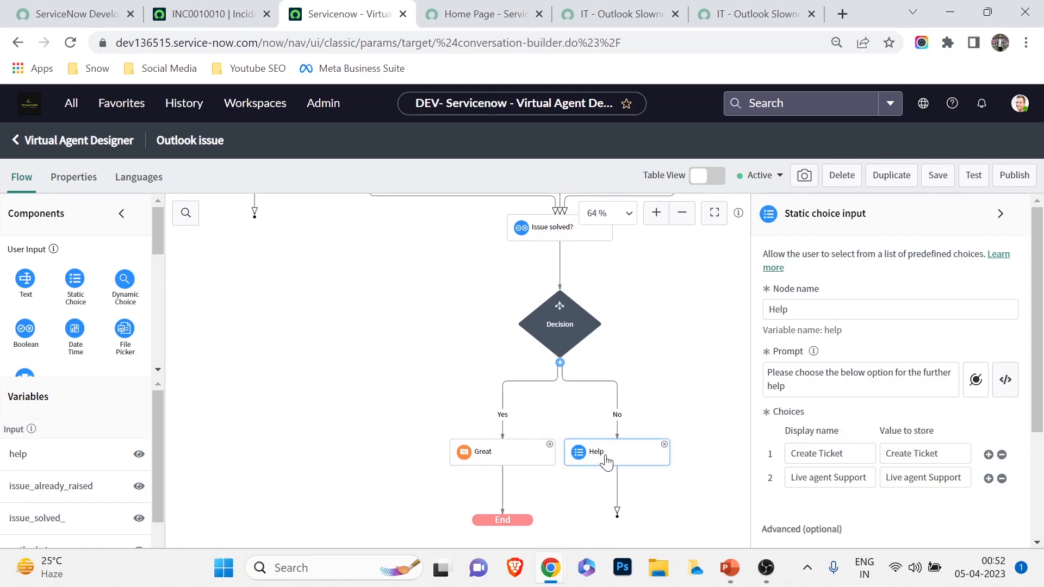
drag(844, 454, 790, 453)
triple_click(823, 481)
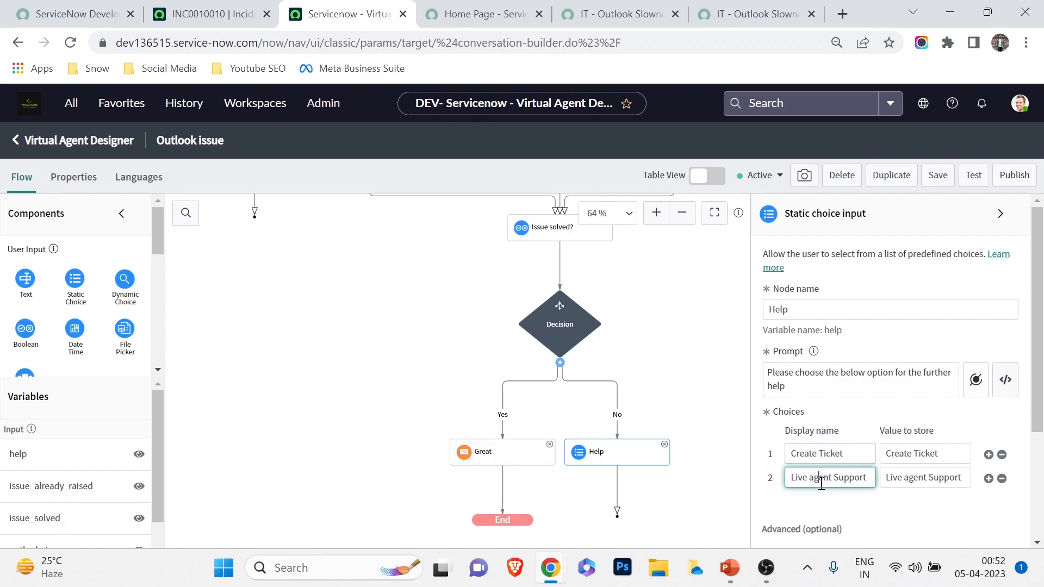
triple_click(827, 451)
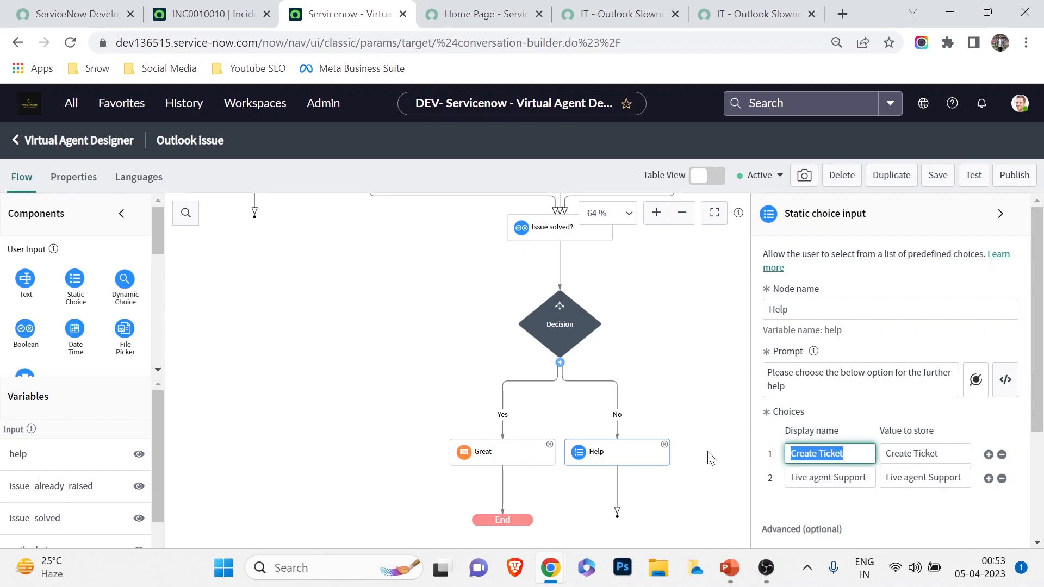